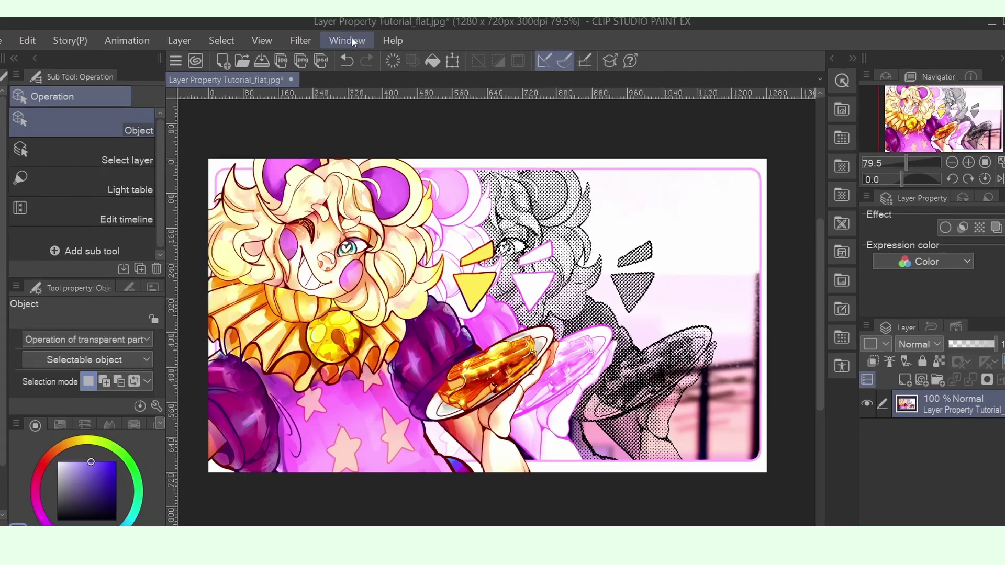
# Step: Show the Layer Property palette, using the list of available palettes
pyautogui.click(354, 40)
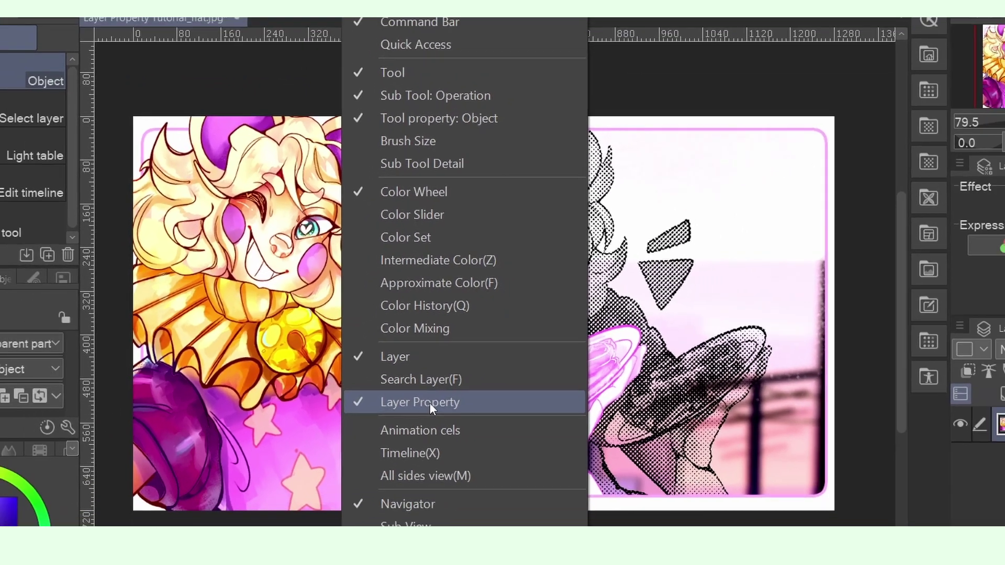
pyautogui.click(429, 403)
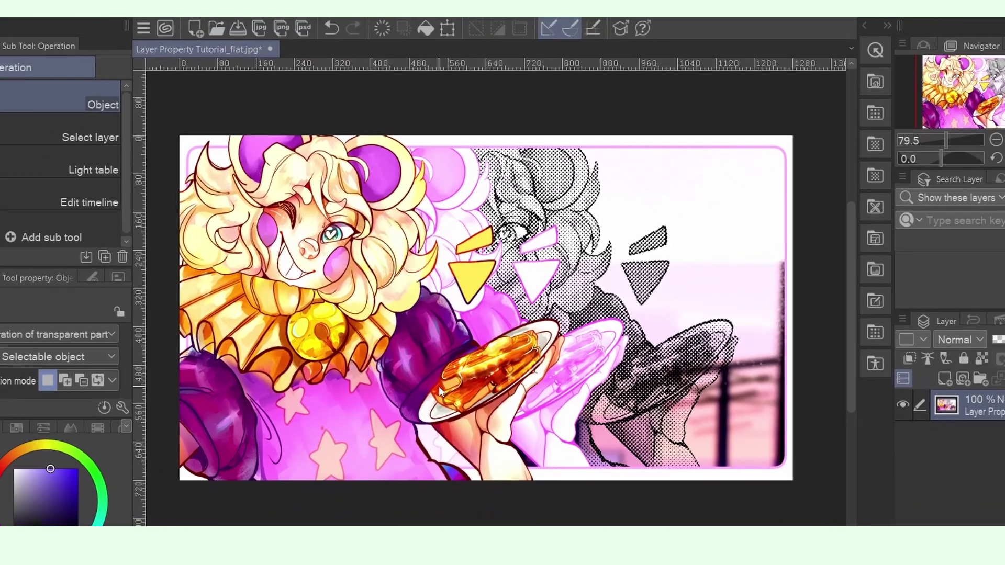
pyautogui.click(356, 41)
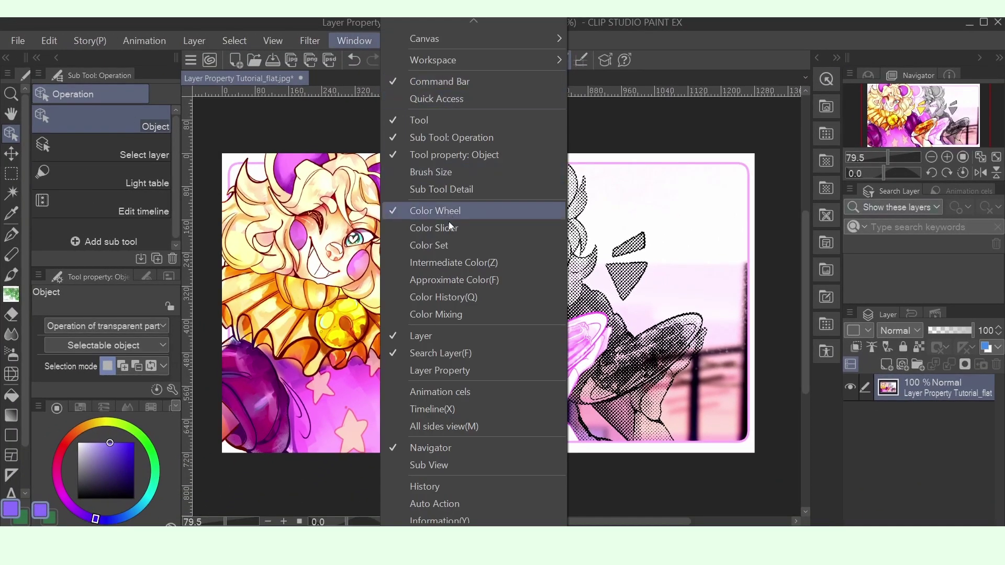
pyautogui.click(437, 371)
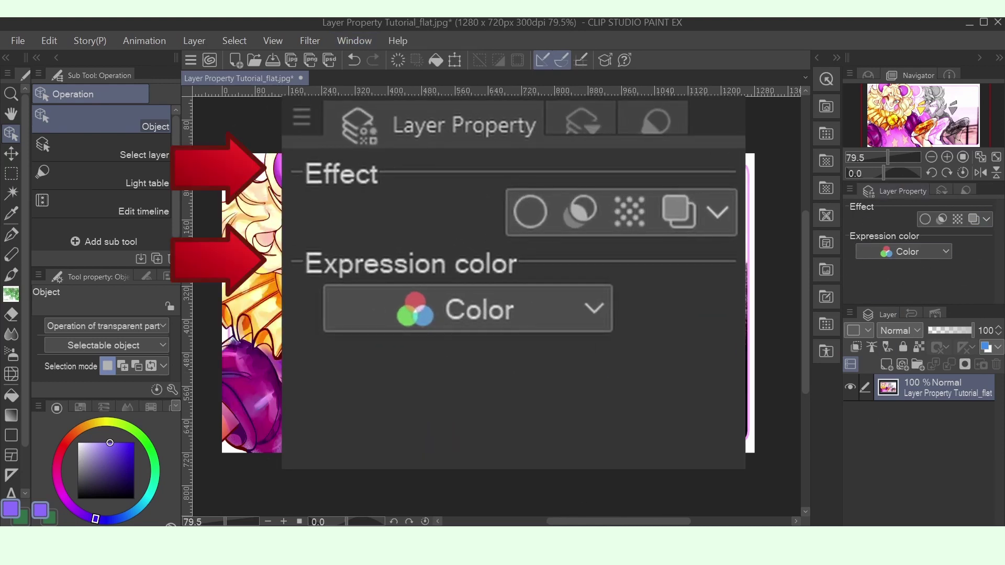
# Step: Preview the flat image layer in the Gray expression color and return it to Color
pyautogui.click(910, 252)
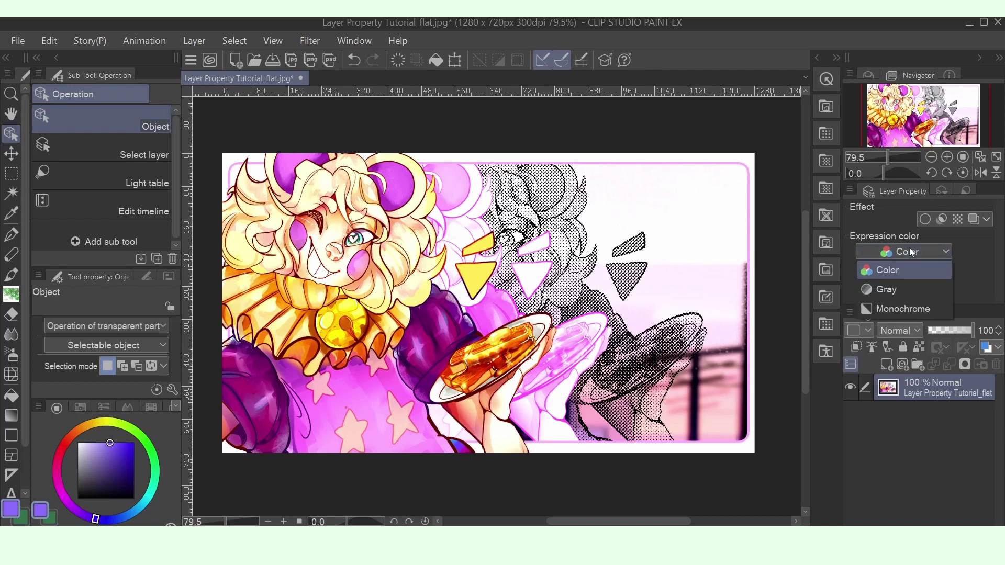
pyautogui.click(917, 291)
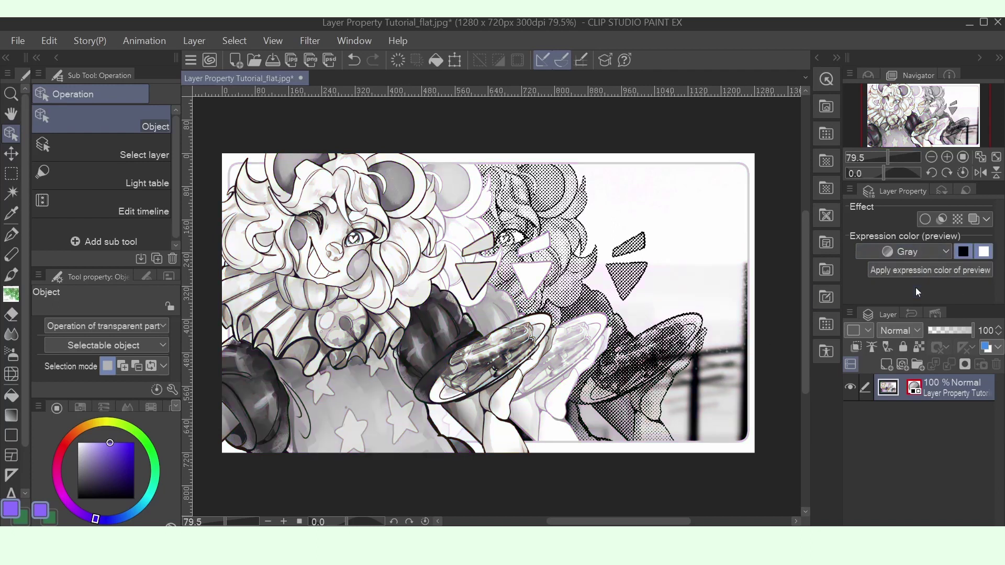
pyautogui.click(920, 252)
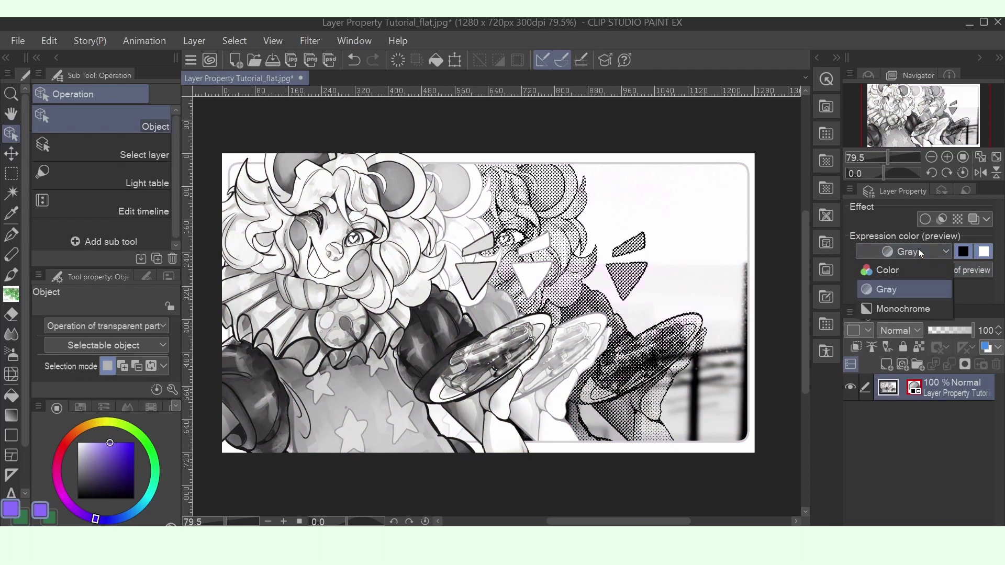
pyautogui.click(893, 270)
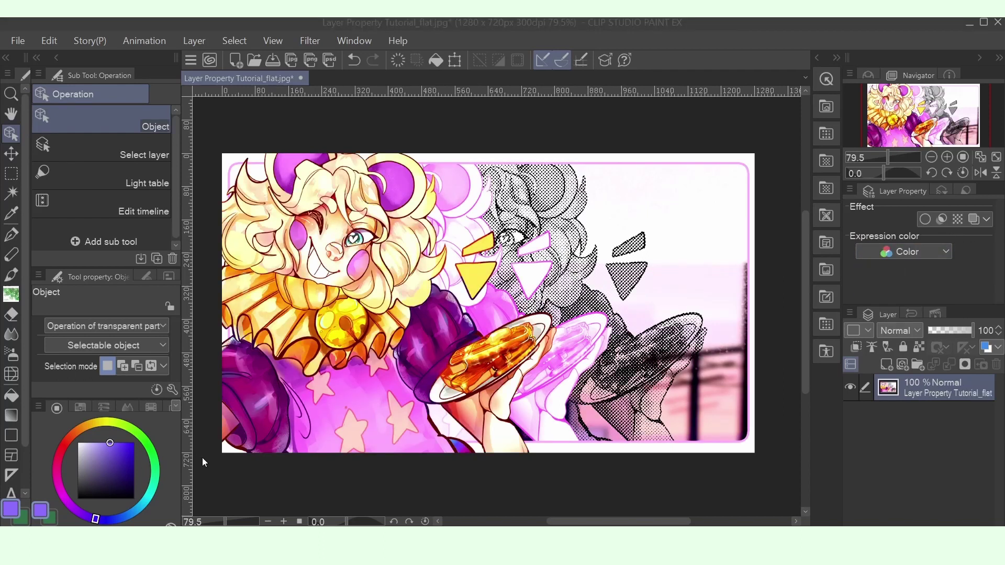
# Step: Set up a new 1280 x 720 px, 300 dpi illustration, trying Gray and Monochrome before choosing Color as the basic expression color
pyautogui.click(29, 42)
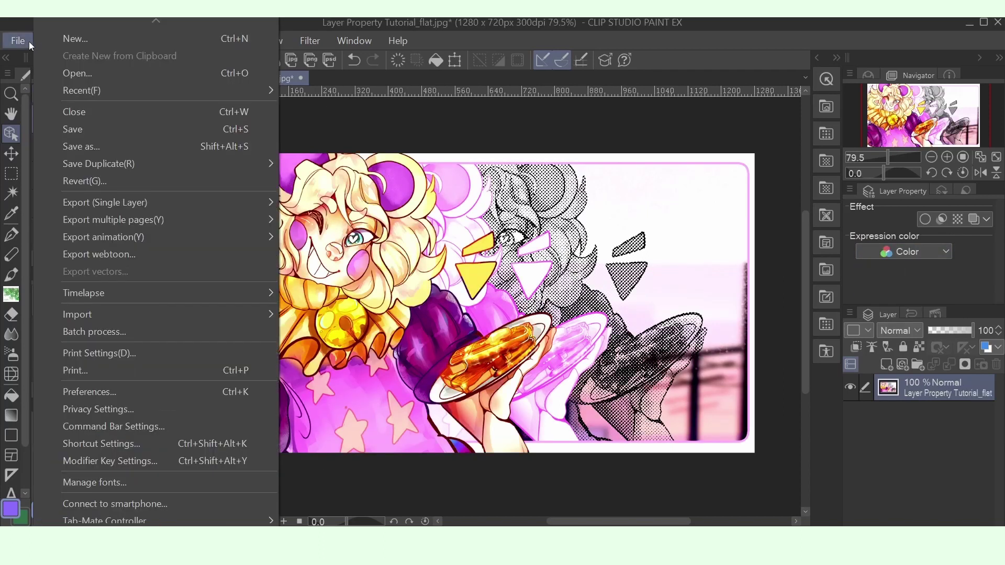
pyautogui.click(88, 47)
pyautogui.click(489, 336)
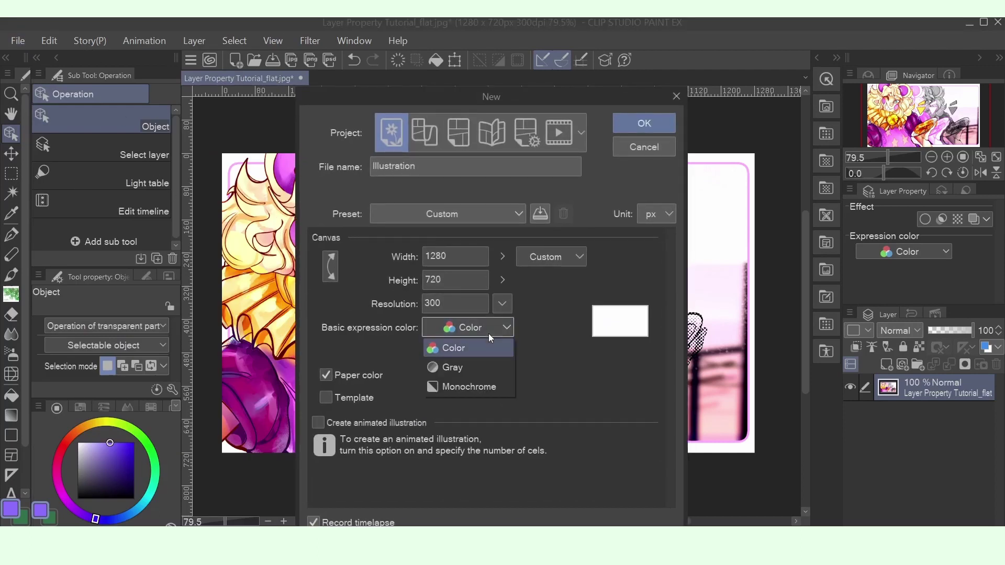
pyautogui.click(485, 368)
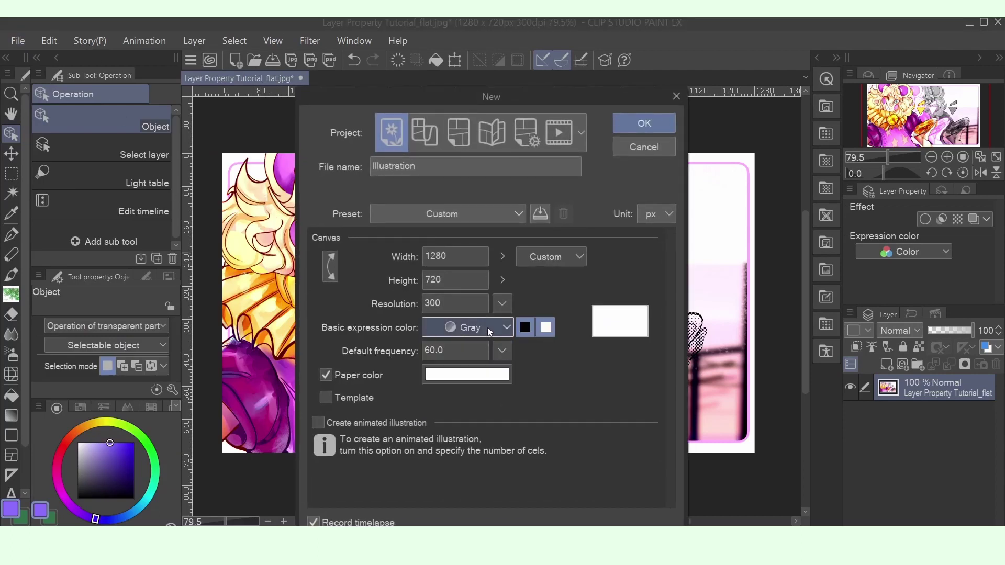
pyautogui.click(488, 328)
pyautogui.click(490, 387)
pyautogui.click(492, 332)
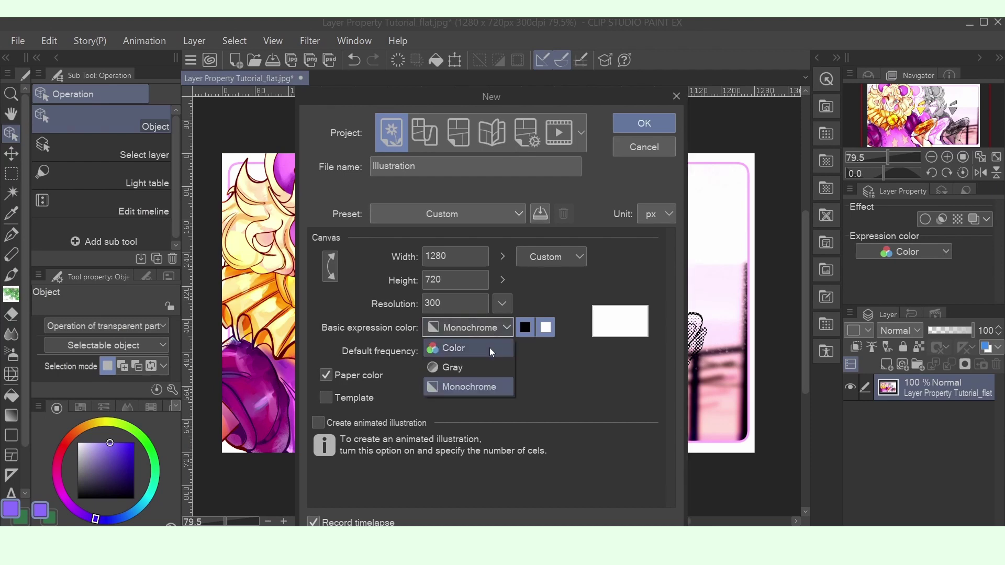
pyautogui.click(489, 348)
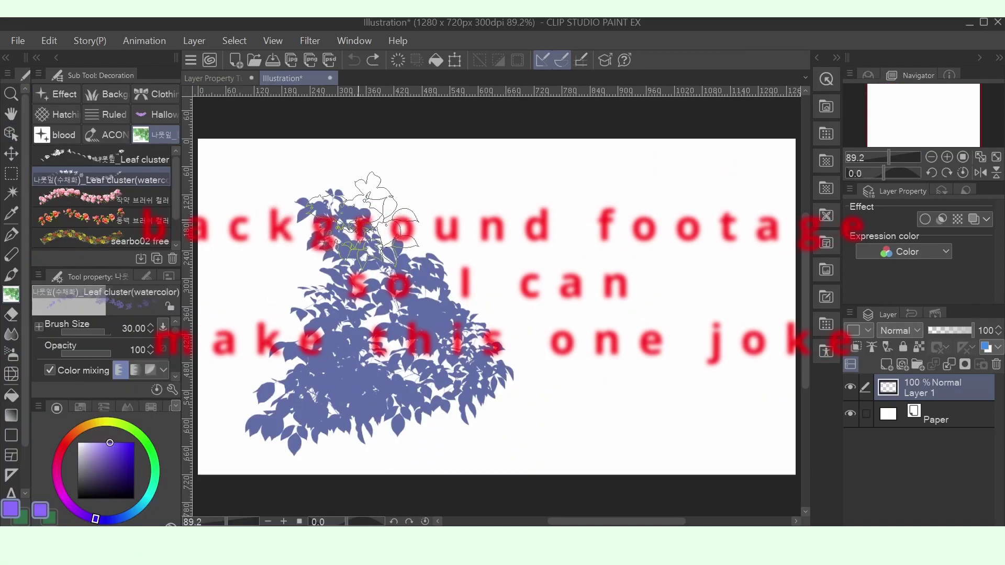
# Step: Paint foliage in blue and green on Layer 1 with the Leaf cluster (watercolor) brush at size 30
pyautogui.moveTo(366, 215)
pyautogui.mouseDown()
pyautogui.moveTo(414, 254)
pyautogui.moveTo(527, 162)
pyautogui.moveTo(467, 220)
pyautogui.moveTo(497, 152)
pyautogui.moveTo(468, 140)
pyautogui.moveTo(388, 132)
pyautogui.mouseUp()
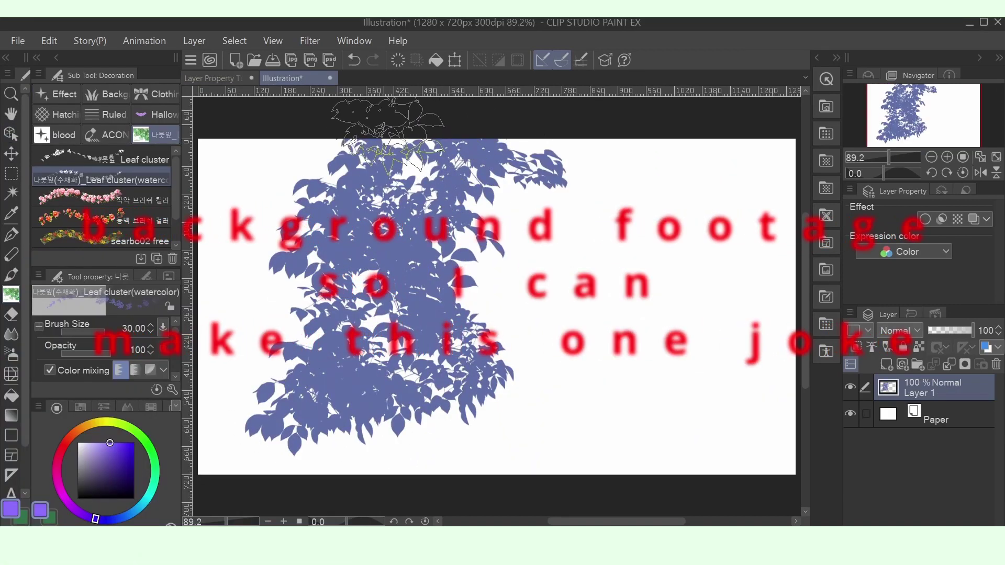
pyautogui.click(127, 470)
pyautogui.moveTo(397, 366)
pyautogui.mouseDown()
pyautogui.moveTo(345, 394)
pyautogui.moveTo(321, 349)
pyautogui.moveTo(290, 323)
pyautogui.moveTo(277, 376)
pyautogui.moveTo(246, 376)
pyautogui.moveTo(333, 400)
pyautogui.moveTo(311, 428)
pyautogui.moveTo(235, 454)
pyautogui.moveTo(463, 418)
pyautogui.moveTo(437, 392)
pyautogui.moveTo(329, 379)
pyautogui.moveTo(348, 341)
pyautogui.moveTo(295, 268)
pyautogui.moveTo(312, 228)
pyautogui.mouseUp()
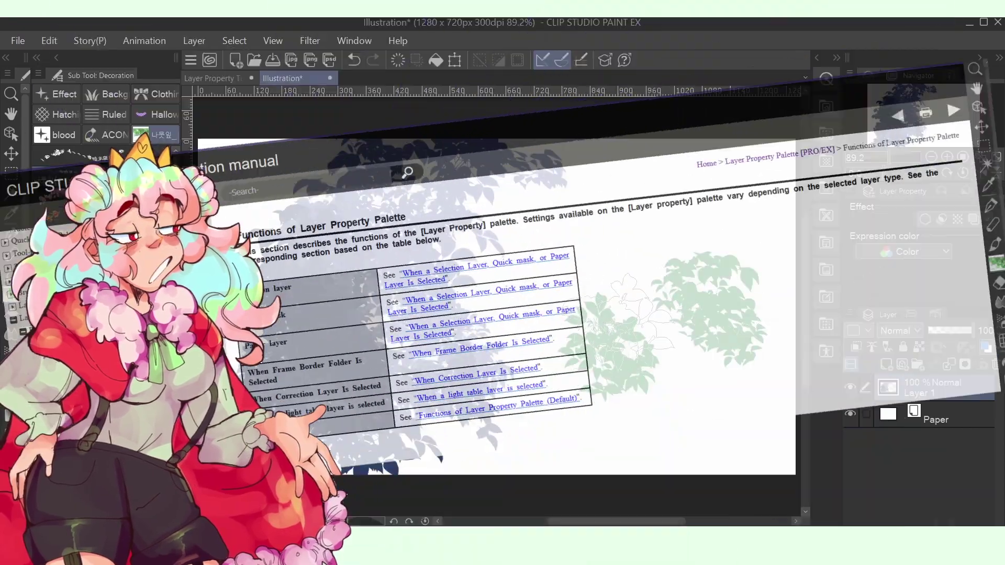
pyautogui.moveTo(460, 188); pyautogui.dragTo(451, 175)
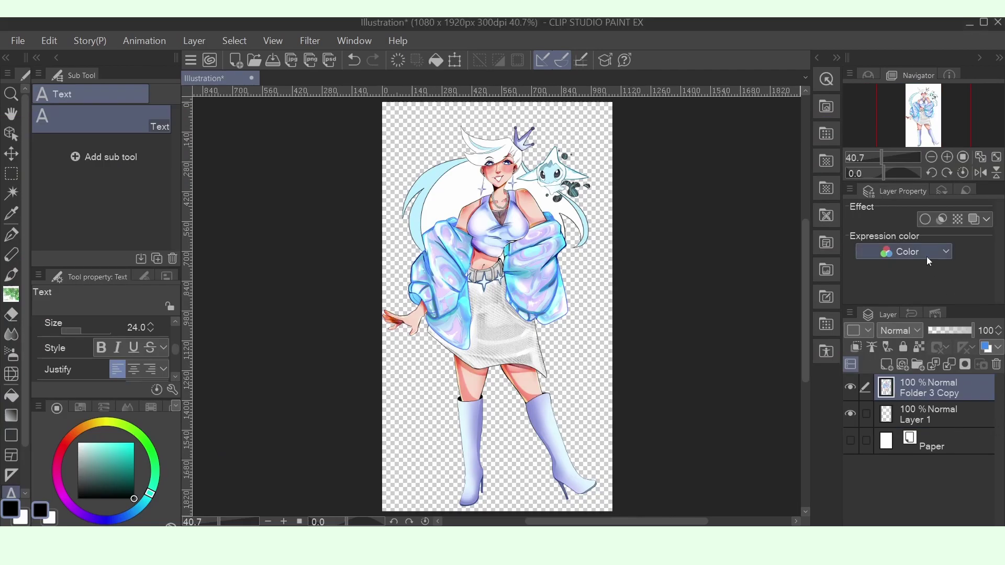
# Step: Set the Folder 3 Copy layer's expression color to Monochrome and inspect the character's lines up close
pyautogui.click(926, 253)
pyautogui.click(927, 310)
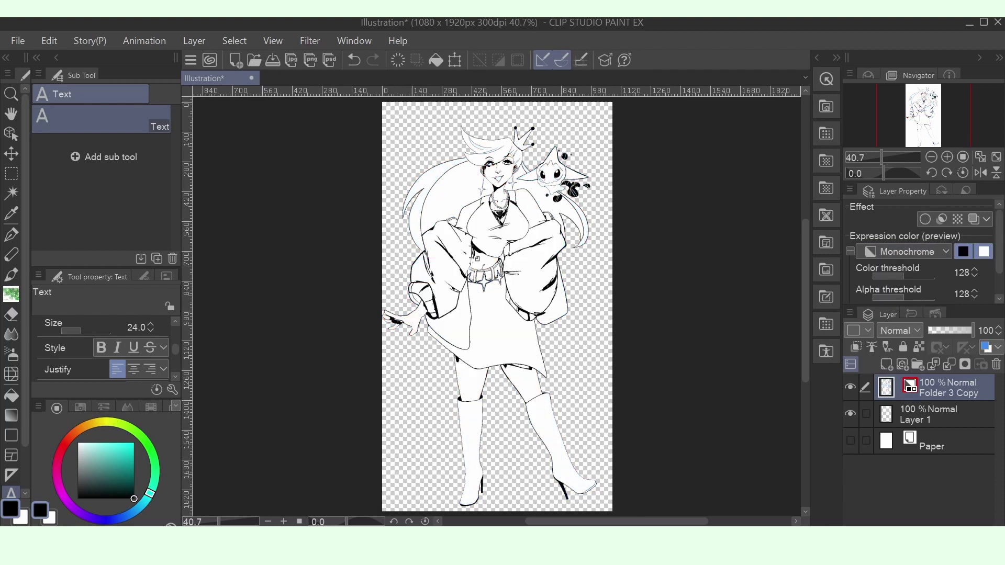
pyautogui.scroll(8, 438, 284)
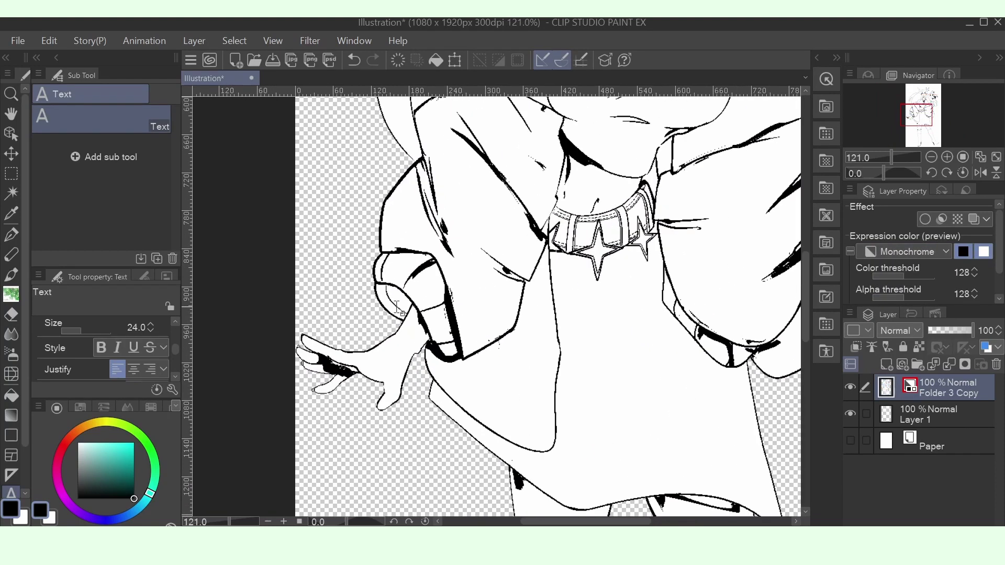
pyautogui.scroll(-7, 398, 306)
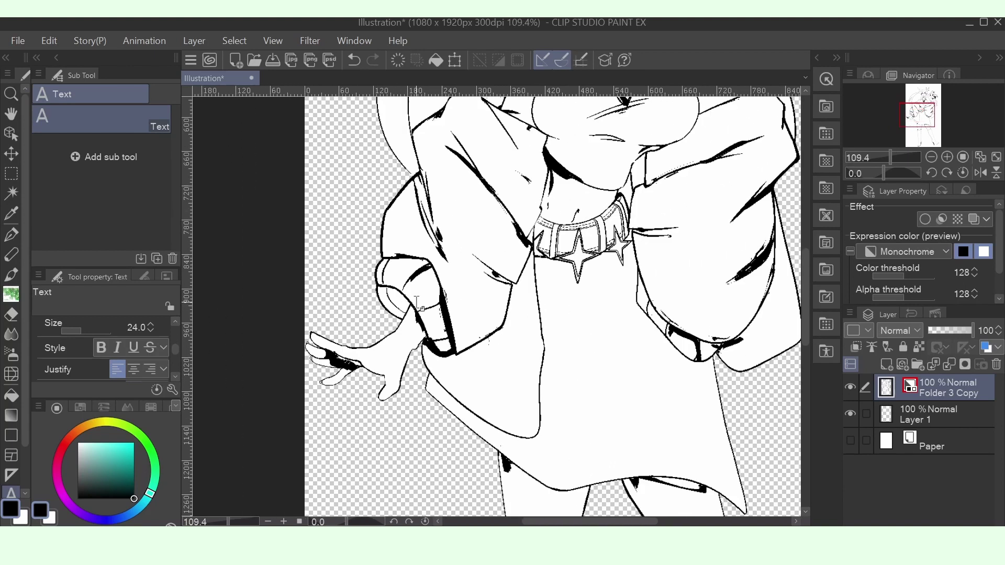
pyautogui.scroll(7, 520, 138)
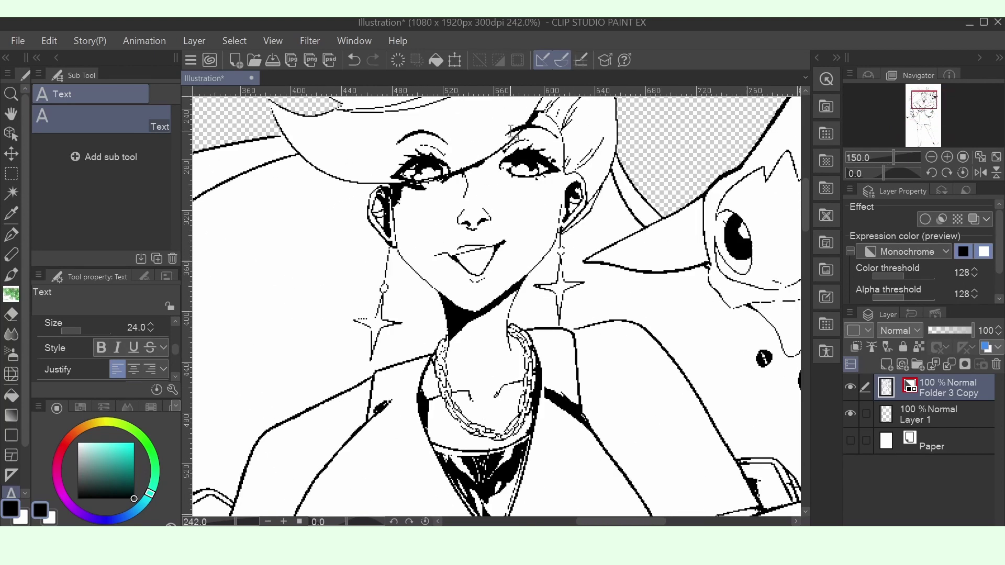
pyautogui.scroll(2, 516, 154)
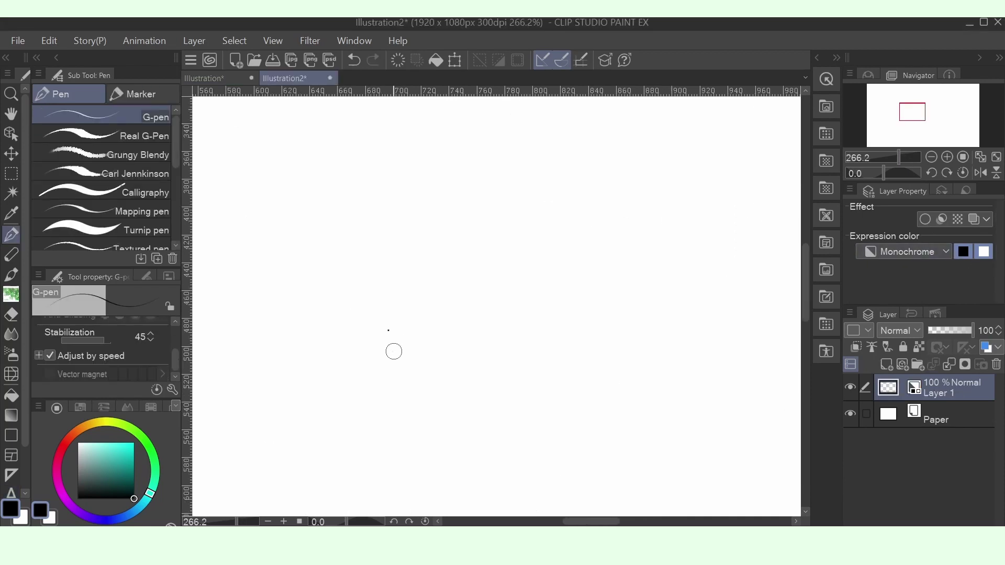
# Step: Draw looping freehand strokes in black with the G-pen on the Monochrome layer
pyautogui.moveTo(386, 373)
pyautogui.mouseDown()
pyautogui.moveTo(529, 339)
pyautogui.moveTo(520, 231)
pyautogui.moveTo(407, 277)
pyautogui.moveTo(483, 375)
pyautogui.moveTo(645, 292)
pyautogui.moveTo(622, 199)
pyautogui.moveTo(544, 303)
pyautogui.moveTo(656, 352)
pyautogui.moveTo(753, 247)
pyautogui.moveTo(699, 245)
pyautogui.moveTo(751, 296)
pyautogui.moveTo(788, 267)
pyautogui.mouseUp()
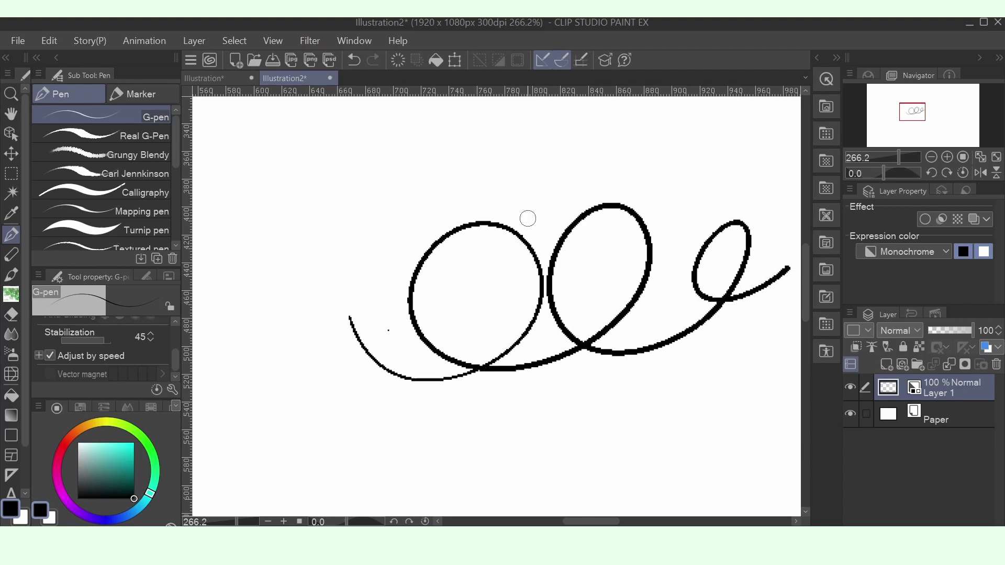
pyautogui.moveTo(291, 445); pyautogui.dragTo(384, 419)
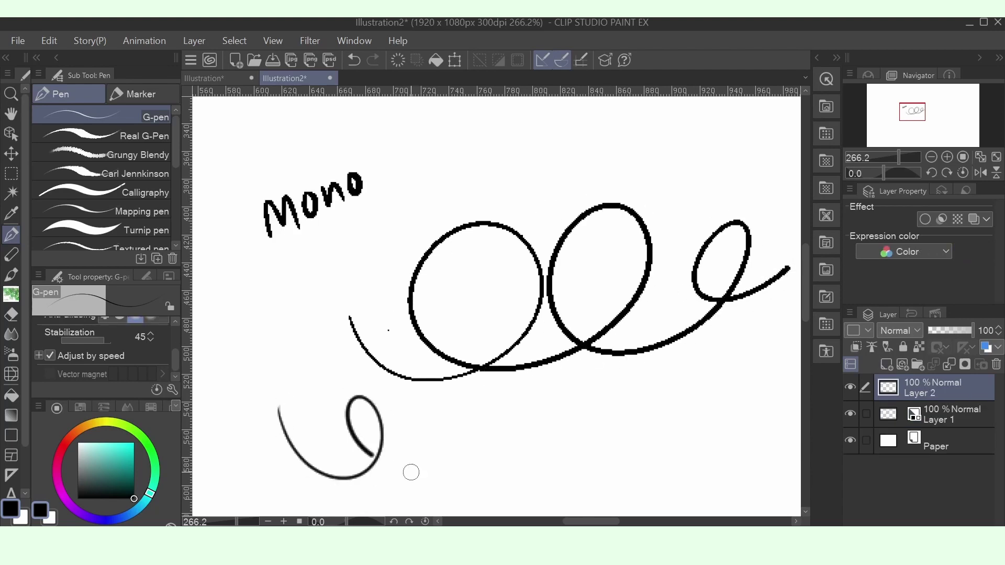
pyautogui.moveTo(410, 472)
pyautogui.mouseDown()
pyautogui.moveTo(523, 442)
pyautogui.moveTo(482, 407)
pyautogui.moveTo(493, 454)
pyautogui.moveTo(614, 449)
pyautogui.moveTo(660, 397)
pyautogui.moveTo(620, 421)
pyautogui.moveTo(713, 432)
pyautogui.moveTo(767, 400)
pyautogui.mouseUp()
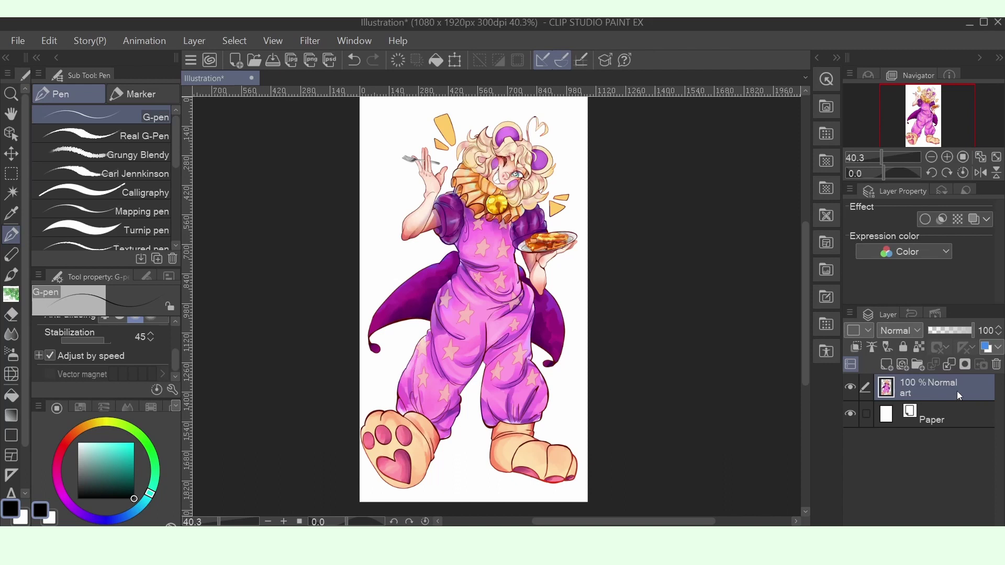
# Step: Duplicate the art layer and set the copy's expression color to Monochrome
pyautogui.hotkey('ctrl', 'c')
pyautogui.hotkey('ctrl', 'v')
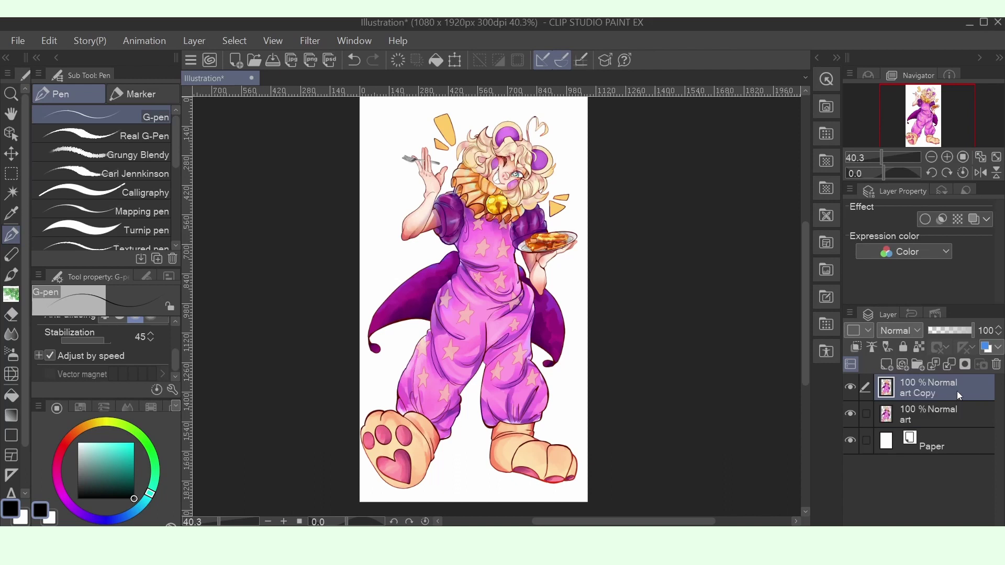
pyautogui.click(910, 252)
pyautogui.click(904, 270)
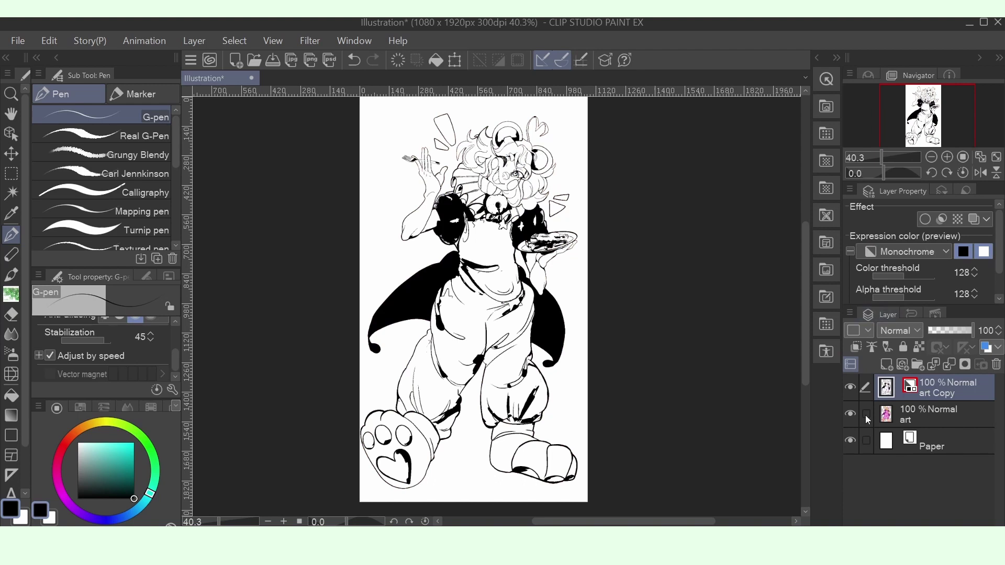
# Step: Apply the copy's Monochrome preview with a color threshold of 126 and convert its brightness to opacity
pyautogui.scroll(-3, 900, 261)
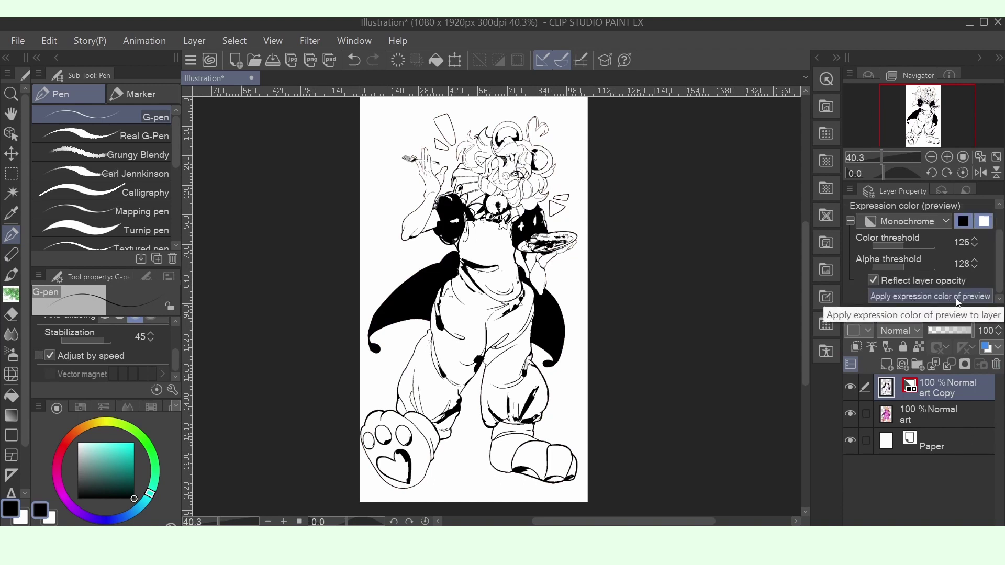
pyautogui.click(956, 298)
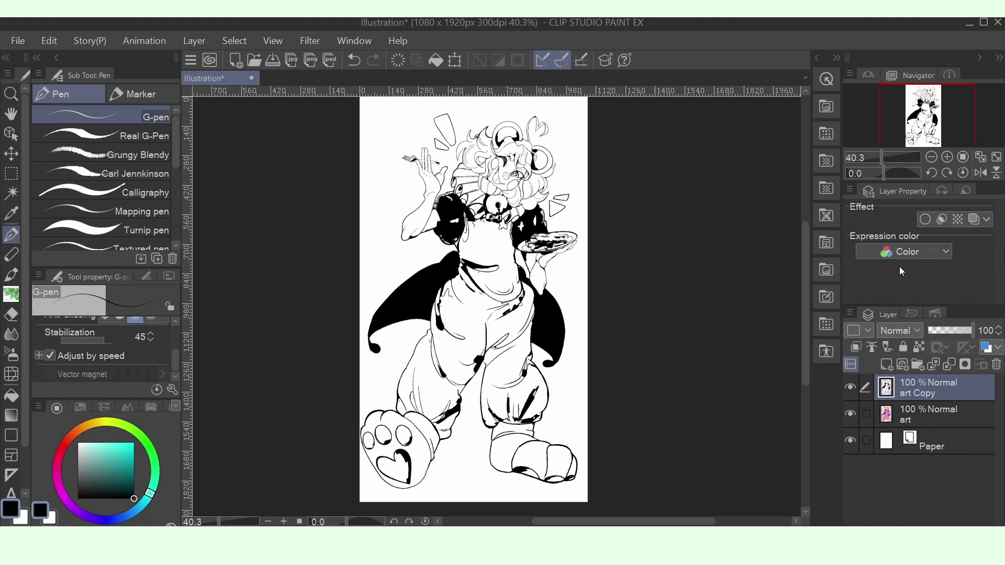
pyautogui.click(49, 40)
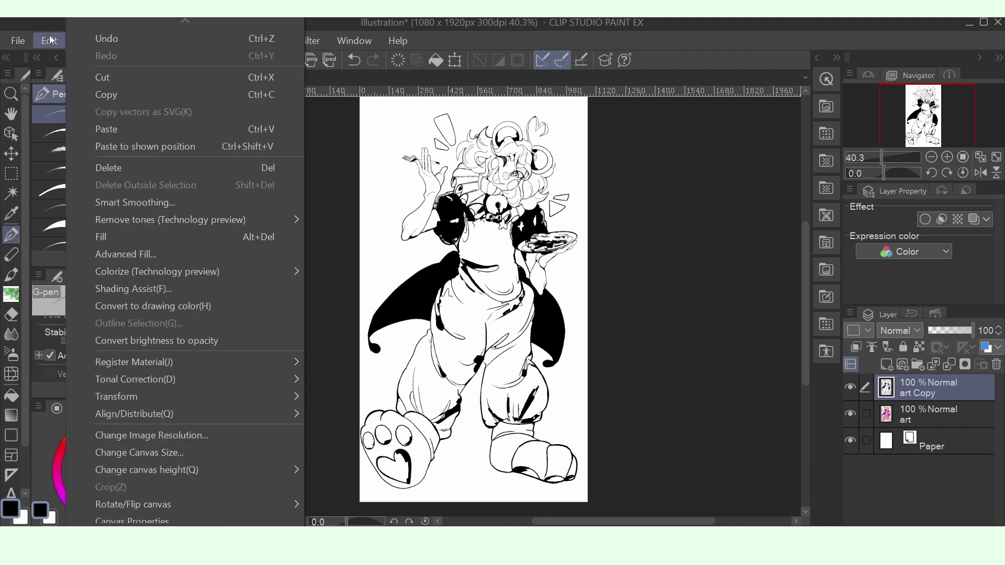
pyautogui.click(165, 340)
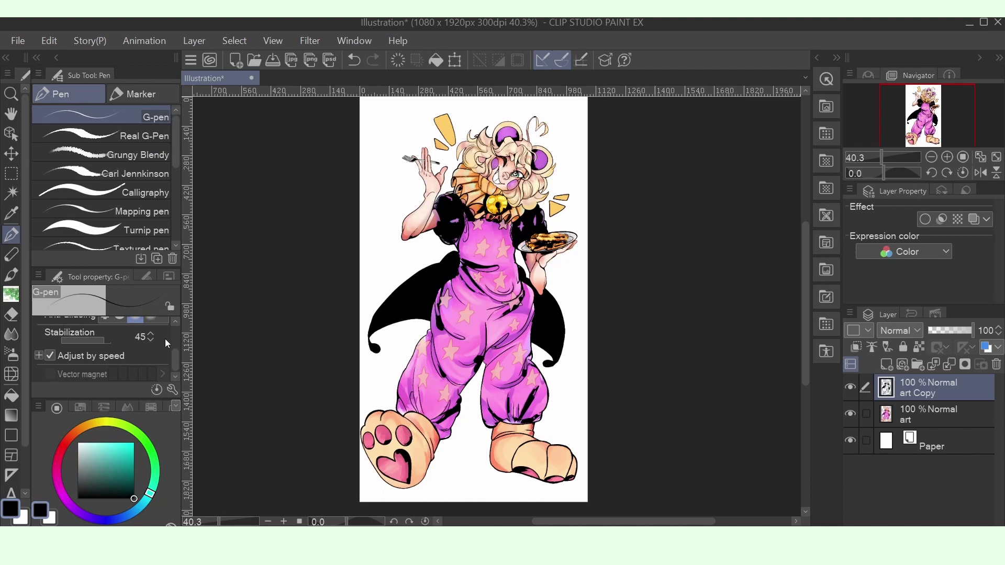
# Step: Try Soft light on the art Copy layer and settle on Hard light at 43% opacity
pyautogui.scroll(-14, 914, 332)
pyautogui.scroll(1, 914, 331)
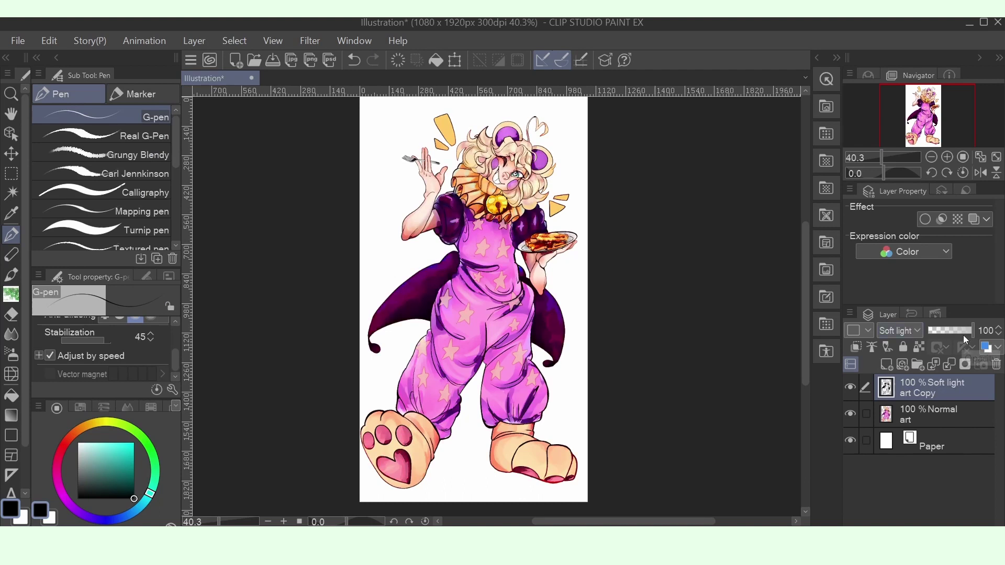
pyautogui.moveTo(963, 332); pyautogui.dragTo(967, 332)
pyautogui.scroll(-1, 909, 330)
pyautogui.click(947, 332)
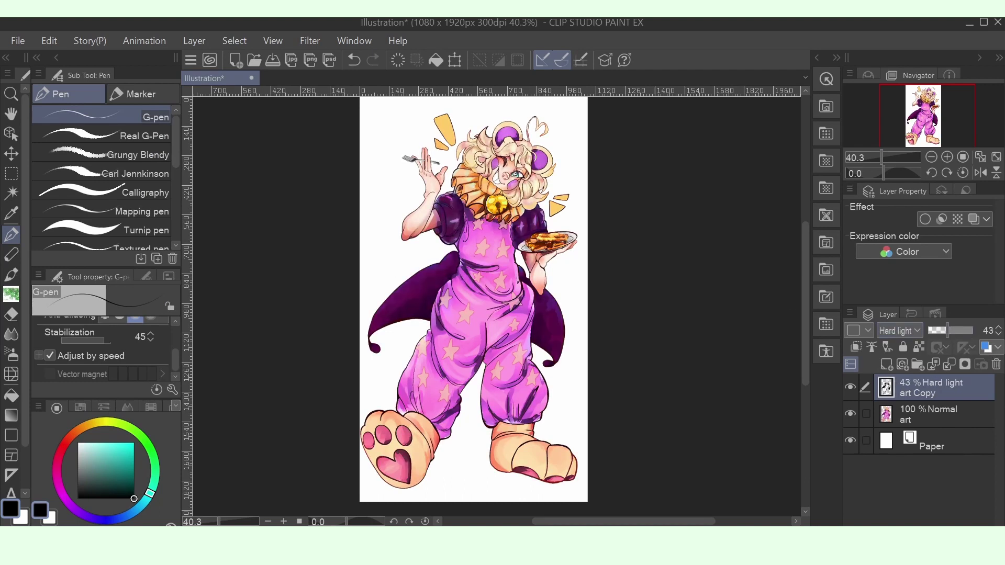
# Step: Select the black areas of the art Copy layer, recolor them teal and clear the selection
pyautogui.keyDown('ctrl'); pyautogui.click(886, 388); pyautogui.keyUp('ctrl')
pyautogui.click(134, 470)
pyautogui.click(496, 486)
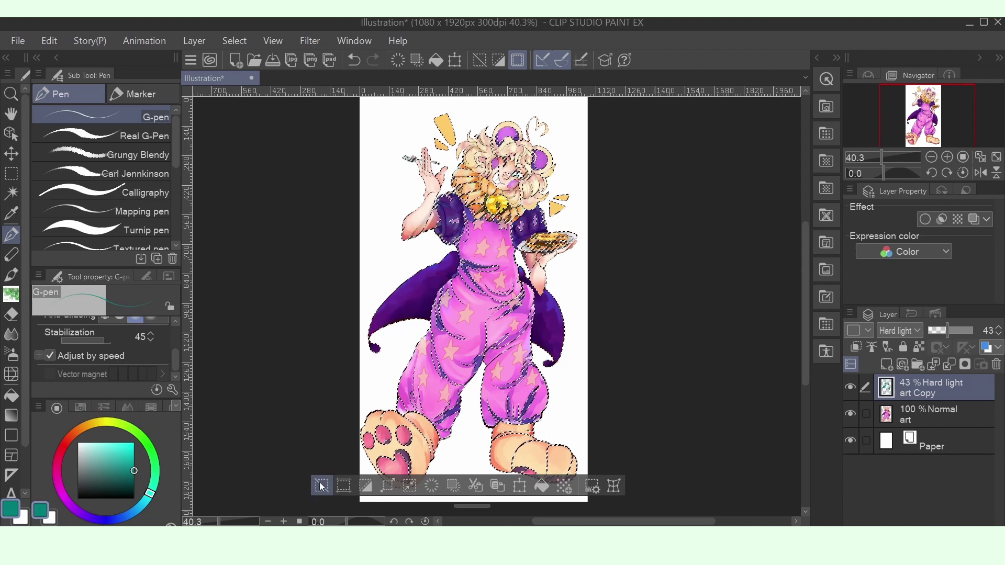
pyautogui.click(322, 485)
# Step: Switch the art Copy layer's blending mode to Vivid light and delete that layer
pyautogui.scroll(-1, 888, 331)
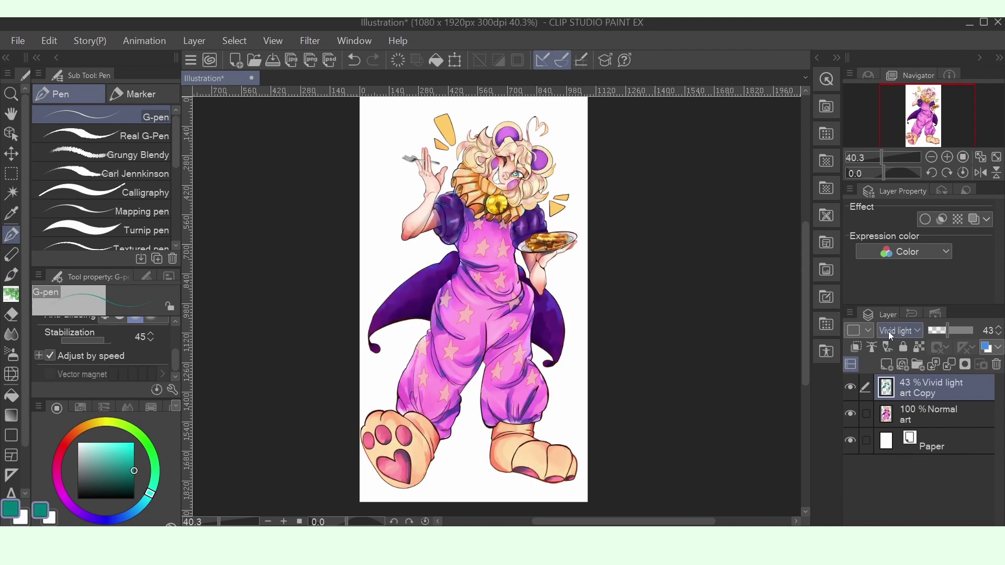
pyautogui.click(996, 365)
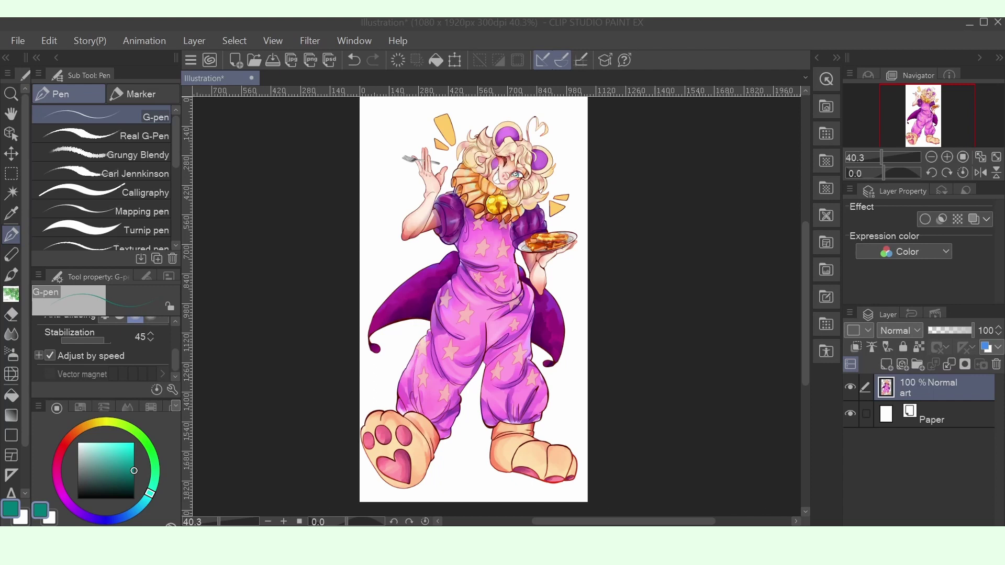
# Step: Set the art layer's expression color to a Gray preview
pyautogui.click(913, 252)
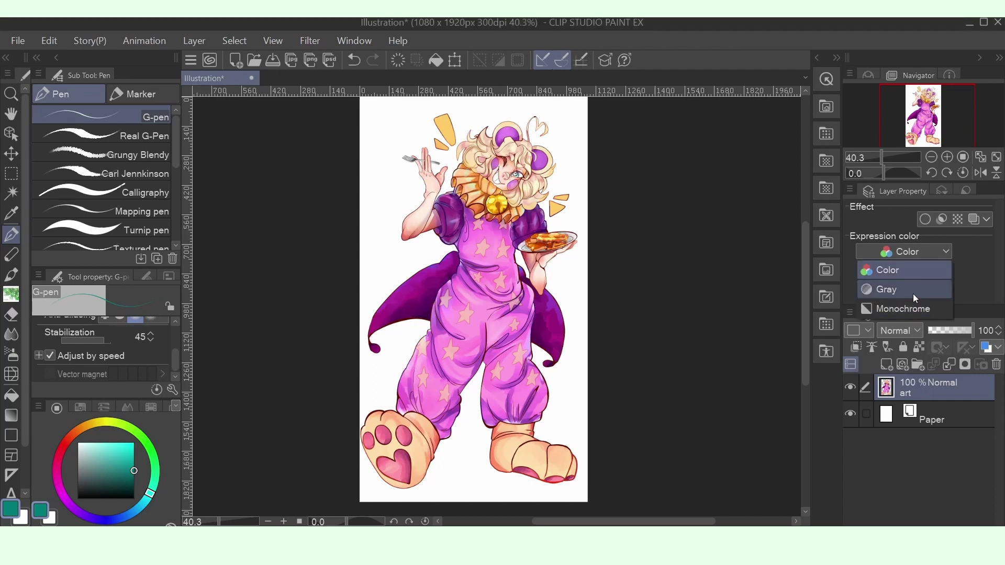
pyautogui.click(912, 293)
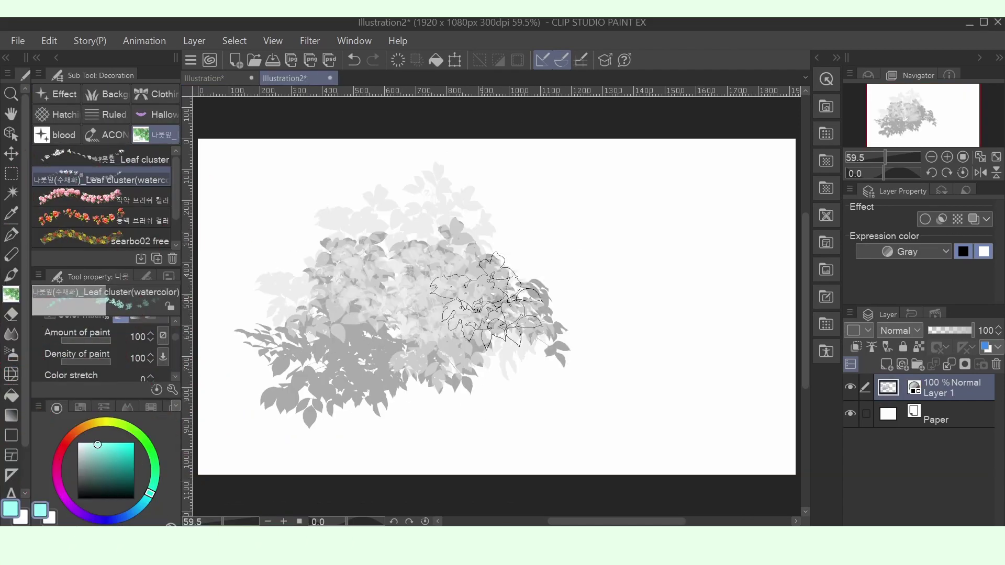
# Step: In Illustration2, paint gray foliage across the lower canvas of Layer 1 with the watercolor leaf cluster brush
pyautogui.click(114, 474)
pyautogui.moveTo(701, 366); pyautogui.dragTo(568, 423)
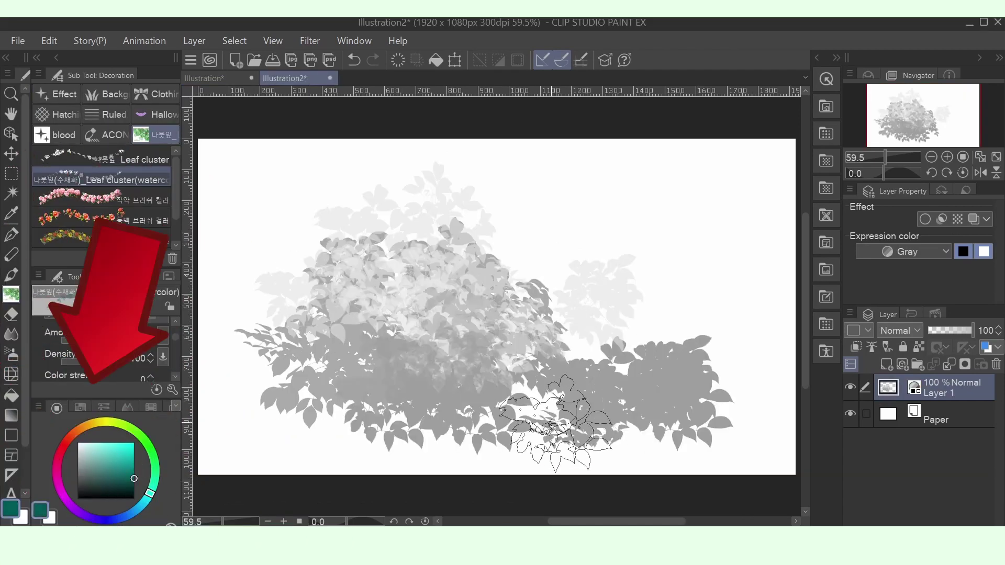
pyautogui.click(116, 487)
pyautogui.moveTo(246, 398)
pyautogui.mouseDown()
pyautogui.moveTo(381, 463)
pyautogui.moveTo(471, 408)
pyautogui.mouseUp()
# Step: Airbrush soft gray tones over the foliage and toward the canvas's upper right
pyautogui.click(11, 354)
pyautogui.moveTo(361, 456)
pyautogui.mouseDown()
pyautogui.moveTo(663, 392)
pyautogui.moveTo(262, 466)
pyautogui.moveTo(769, 340)
pyautogui.mouseUp()
pyautogui.click(100, 458)
pyautogui.moveTo(764, 236)
pyautogui.mouseDown()
pyautogui.moveTo(532, 441)
pyautogui.moveTo(618, 335)
pyautogui.mouseUp()
# Step: Layer light and dark leaf clusters over the lower and right parts of the foliage in varied color values
pyautogui.click(11, 294)
pyautogui.moveTo(571, 387)
pyautogui.mouseDown()
pyautogui.moveTo(728, 264)
pyautogui.moveTo(293, 401)
pyautogui.moveTo(235, 439)
pyautogui.mouseUp()
pyautogui.click(134, 491)
pyautogui.moveTo(385, 445); pyautogui.dragTo(762, 370)
pyautogui.click(102, 157)
pyautogui.moveTo(696, 445)
pyautogui.mouseDown()
pyautogui.moveTo(767, 370)
pyautogui.moveTo(356, 455)
pyautogui.mouseUp()
pyautogui.click(101, 464)
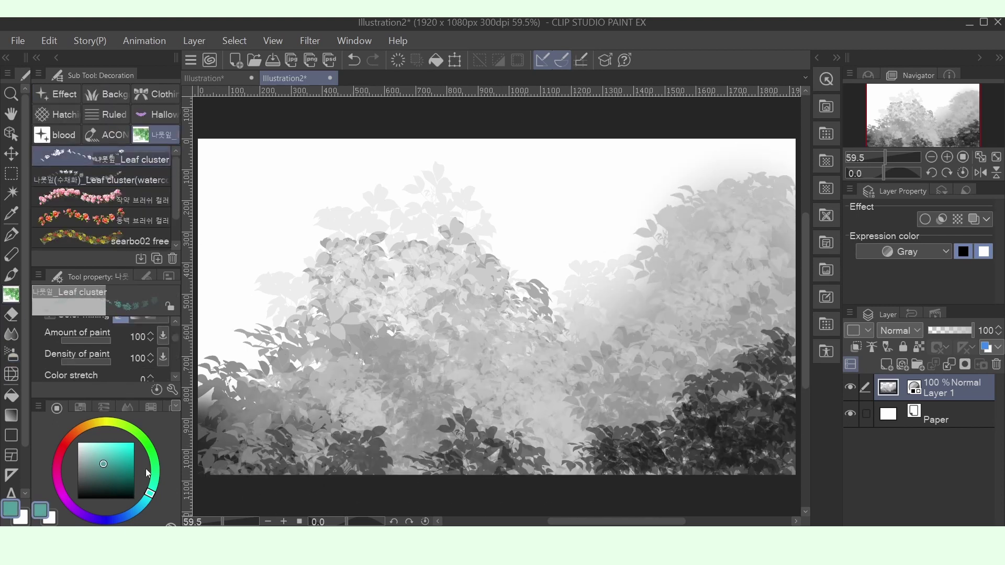
pyautogui.moveTo(753, 356); pyautogui.dragTo(471, 419)
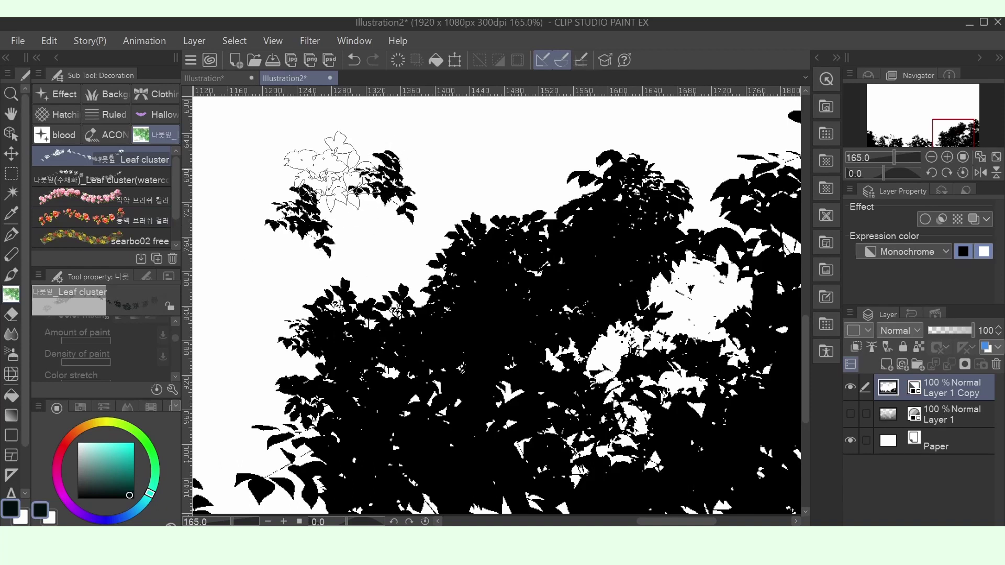
# Step: Try a leaf cluster stroke in the blank area of the monochrome Layer 1 Copy and undo it
pyautogui.moveTo(303, 199); pyautogui.dragTo(374, 186)
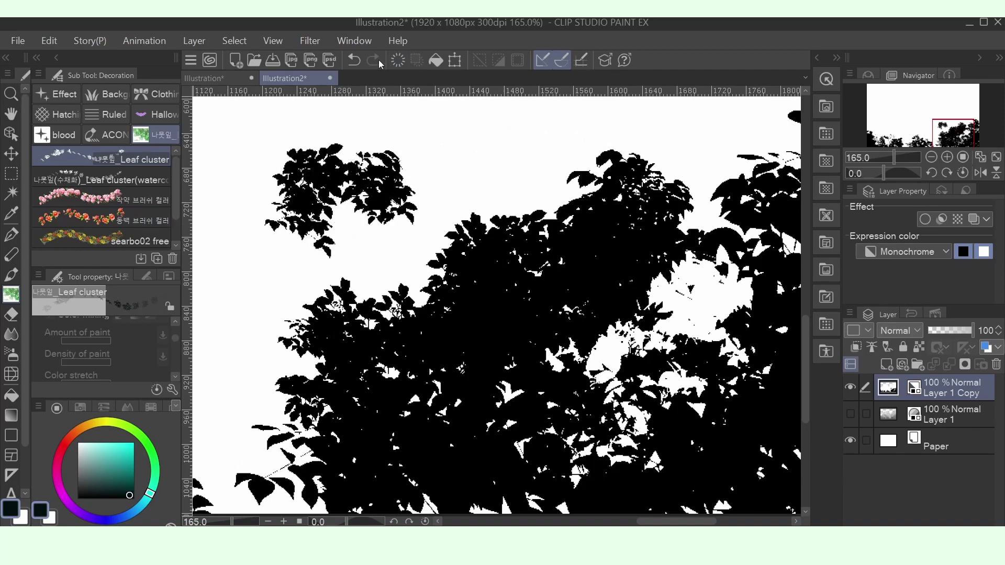
pyautogui.click(353, 60)
# Step: Set Layer 1 Copy's expression color to Gray and paint a leaf cluster in the blank area above the foliage
pyautogui.click(884, 252)
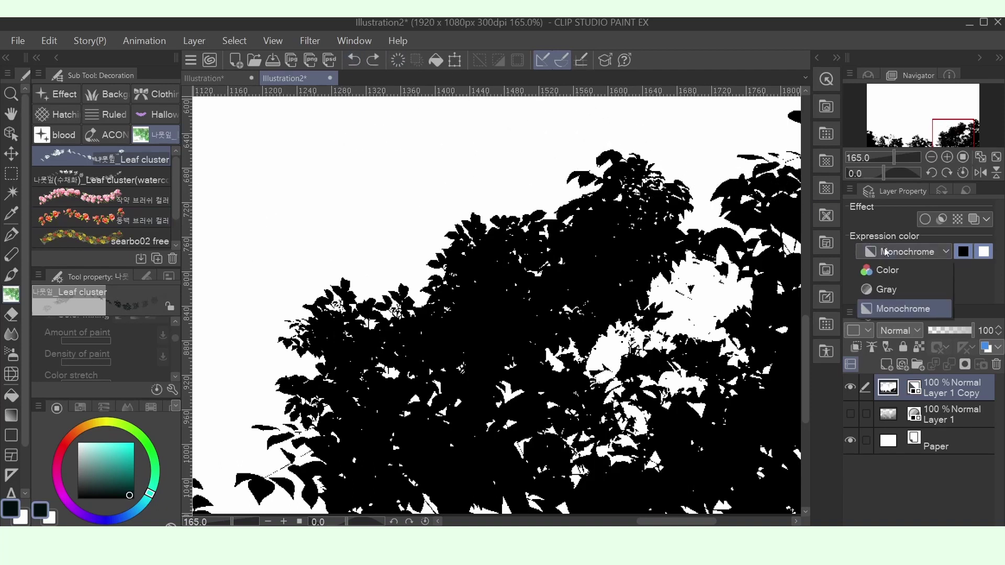
pyautogui.click(890, 286)
pyautogui.moveTo(393, 191)
pyautogui.mouseDown()
pyautogui.moveTo(359, 168)
pyautogui.moveTo(419, 209)
pyautogui.moveTo(398, 293)
pyautogui.moveTo(320, 302)
pyautogui.moveTo(445, 189)
pyautogui.moveTo(487, 180)
pyautogui.mouseUp()
pyautogui.scroll(5, 489, 183)
pyautogui.scroll(1, 487, 189)
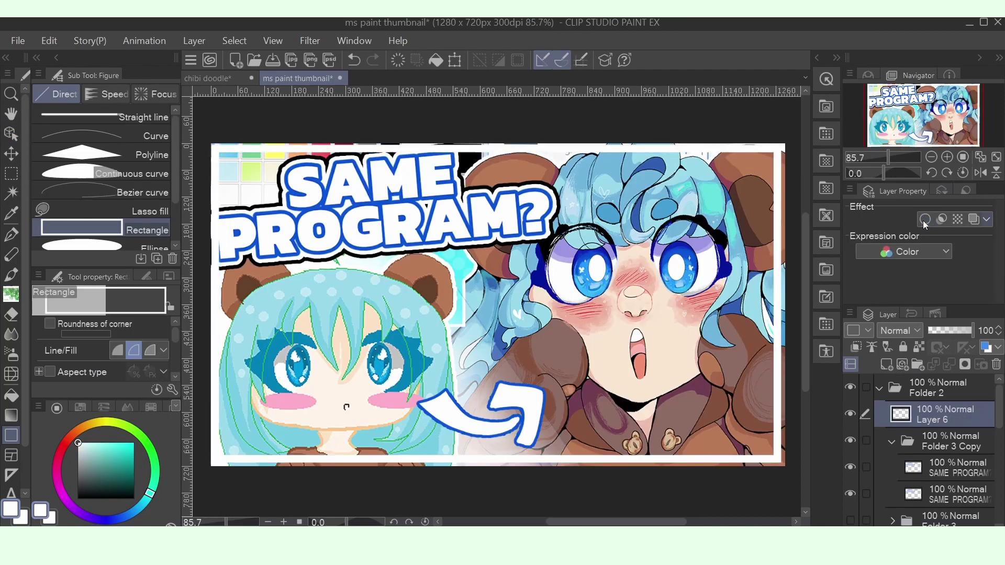
# Step: Turn on the border effect for Layer 6, the frame in the ms paint thumbnail
pyautogui.click(925, 219)
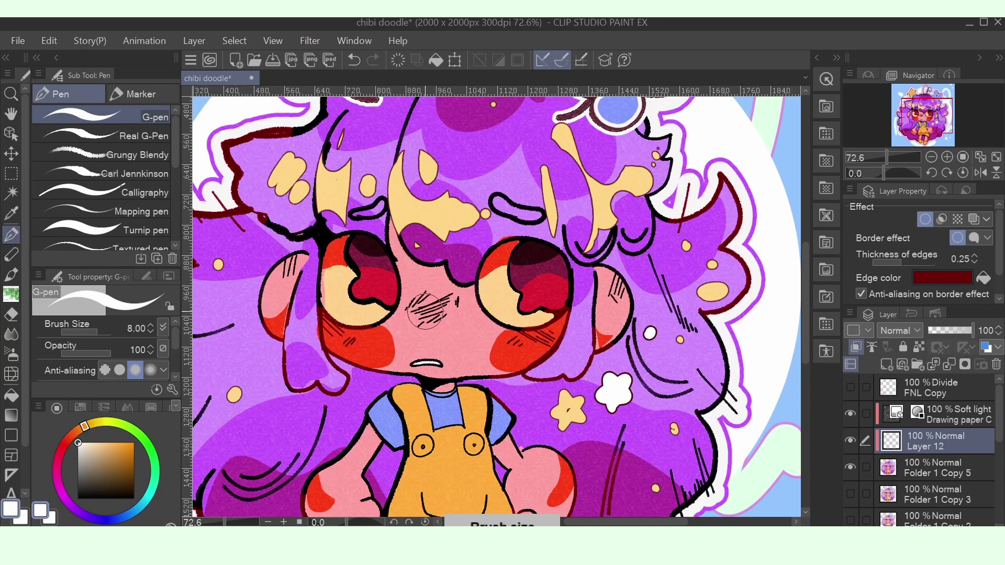
# Step: Draw white dots and a small heart around the hair on Layer 12 of the chibi doodle
pyautogui.click(252, 335)
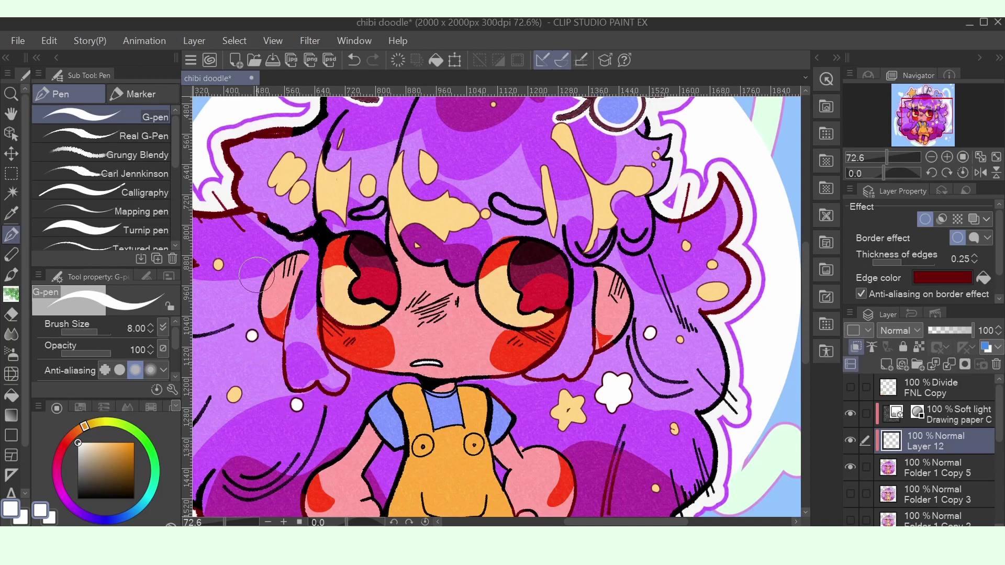
pyautogui.click(256, 271)
pyautogui.click(630, 442)
pyautogui.moveTo(593, 465); pyautogui.dragTo(583, 453)
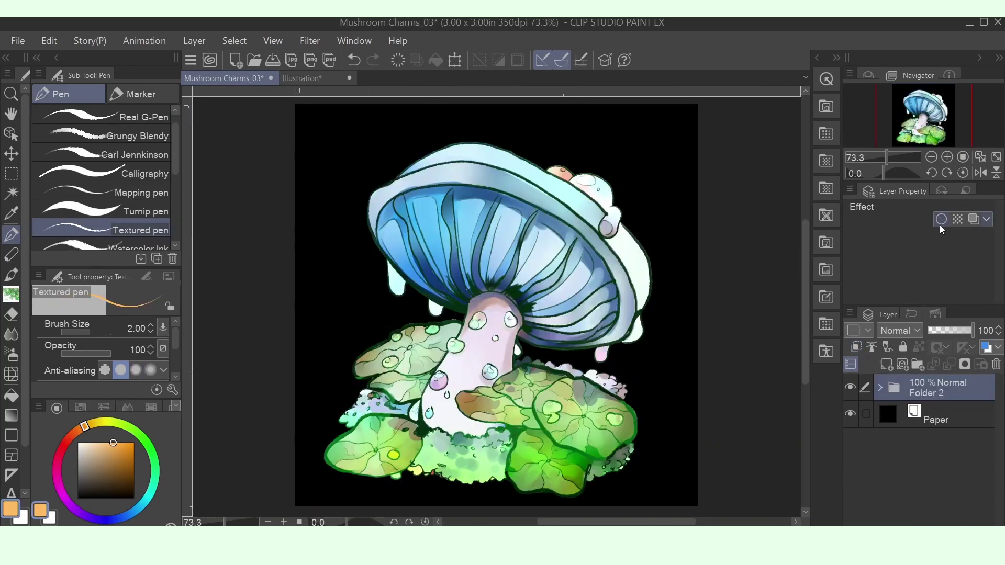
# Step: Apply a white border effect to Folder 2 of the mushroom charm and increase its edge thickness
pyautogui.click(941, 220)
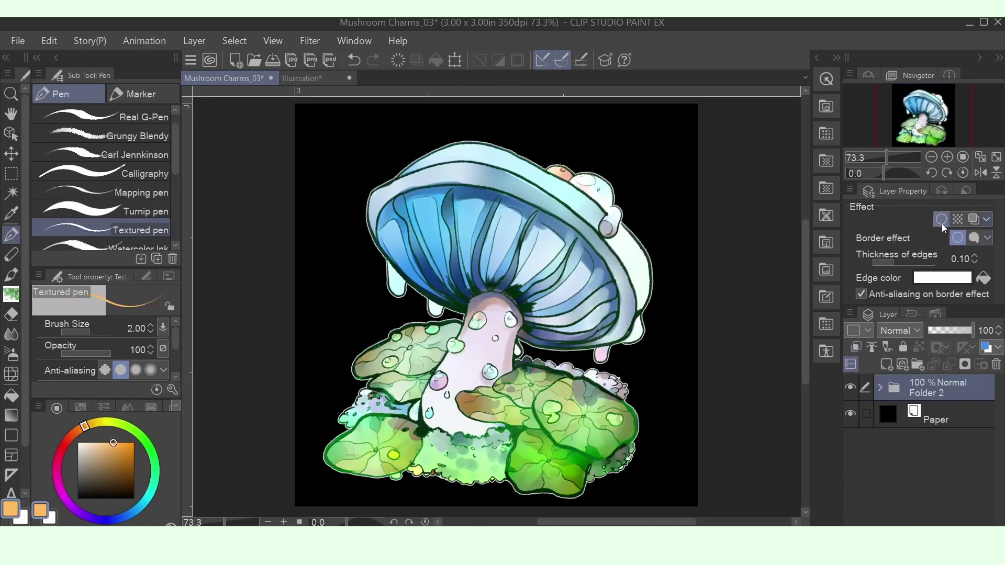
pyautogui.moveTo(890, 262); pyautogui.dragTo(922, 262)
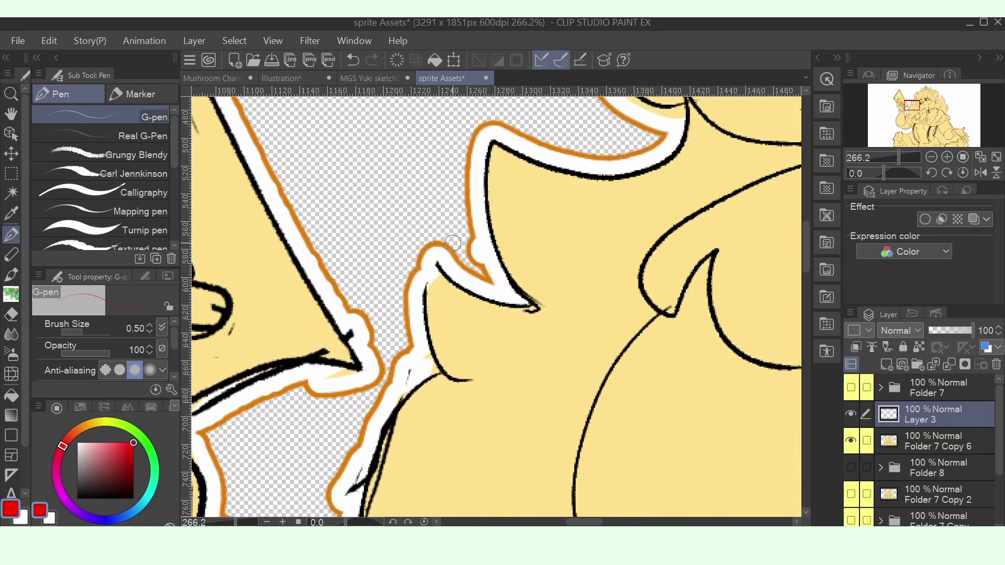
# Step: Circle the uneven spots of the sprite's outline in red on Layer 3
pyautogui.moveTo(474, 216)
pyautogui.mouseDown()
pyautogui.moveTo(464, 246)
pyautogui.moveTo(475, 215)
pyautogui.mouseUp()
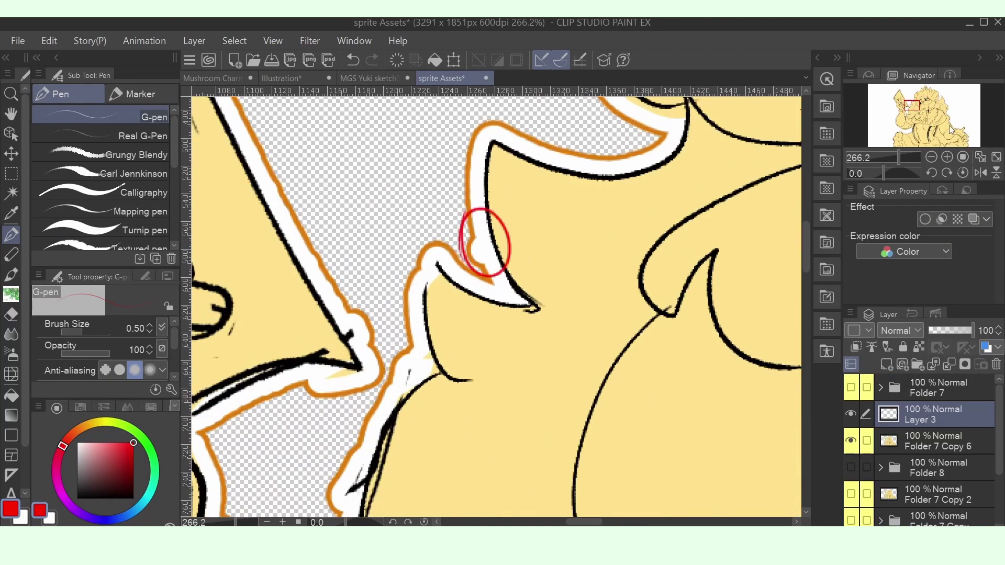
pyautogui.click(902, 99)
pyautogui.moveTo(902, 100); pyautogui.dragTo(898, 94)
pyautogui.moveTo(291, 413)
pyautogui.mouseDown()
pyautogui.moveTo(304, 484)
pyautogui.moveTo(615, 158)
pyautogui.moveTo(291, 471)
pyautogui.mouseUp()
# Step: Draw a long looping red stroke and several ovals with the Textured pen on the bordered Layer 1
pyautogui.moveTo(223, 361)
pyautogui.mouseDown()
pyautogui.moveTo(352, 217)
pyautogui.moveTo(321, 340)
pyautogui.moveTo(589, 323)
pyautogui.moveTo(520, 336)
pyautogui.moveTo(558, 448)
pyautogui.moveTo(630, 298)
pyautogui.moveTo(608, 212)
pyautogui.moveTo(677, 152)
pyautogui.moveTo(670, 175)
pyautogui.moveTo(627, 146)
pyautogui.mouseUp()
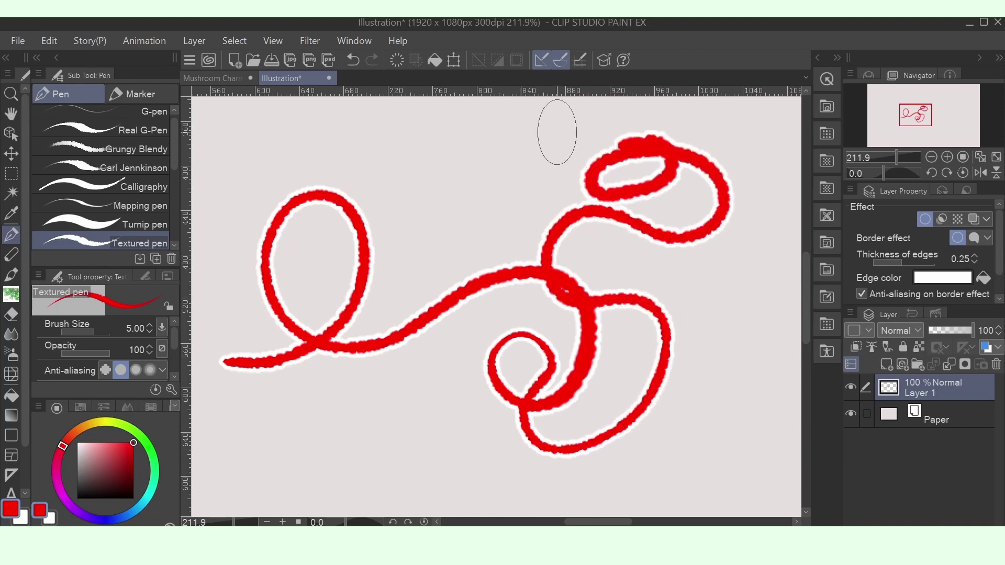
pyautogui.moveTo(465, 197)
pyautogui.mouseDown()
pyautogui.moveTo(449, 213)
pyautogui.moveTo(463, 207)
pyautogui.mouseUp()
pyautogui.moveTo(357, 419)
pyautogui.mouseDown()
pyautogui.moveTo(449, 415)
pyautogui.moveTo(389, 467)
pyautogui.moveTo(419, 470)
pyautogui.mouseUp()
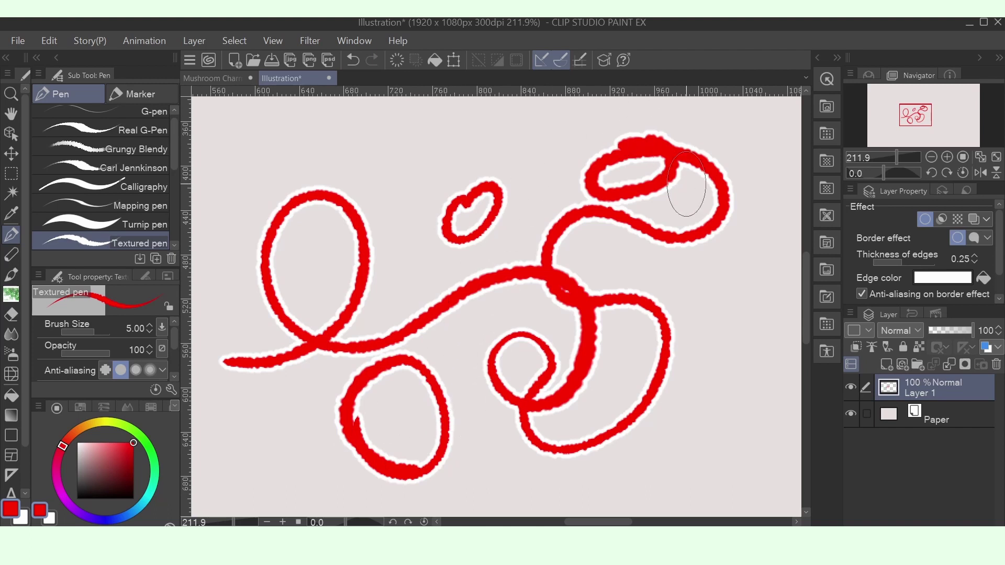
pyautogui.moveTo(676, 173); pyautogui.dragTo(672, 158)
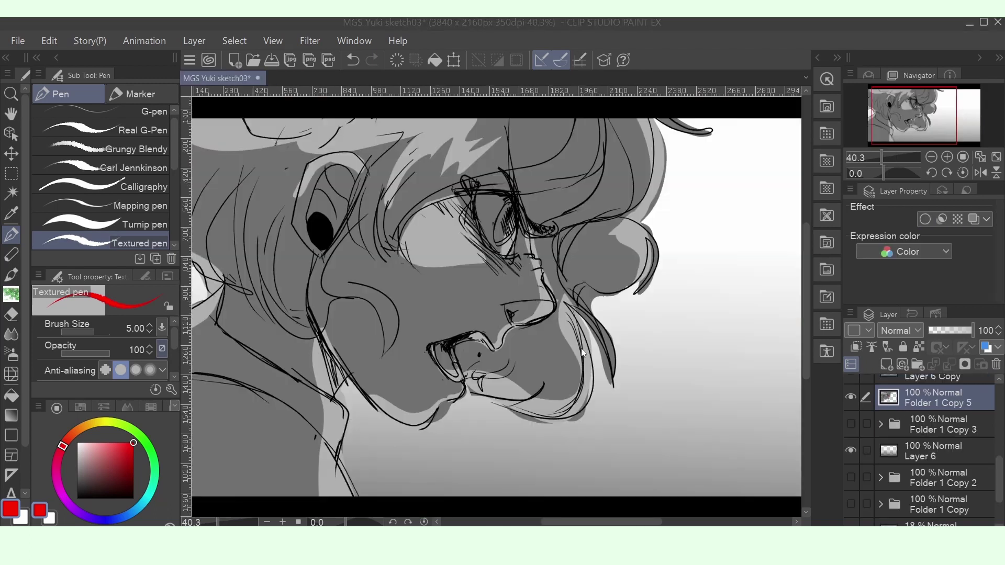
# Step: Add a white border effect to Folder 1 Copy 5 and set its edge thickness to 0.86
pyautogui.click(925, 220)
pyautogui.scroll(5, 393, 450)
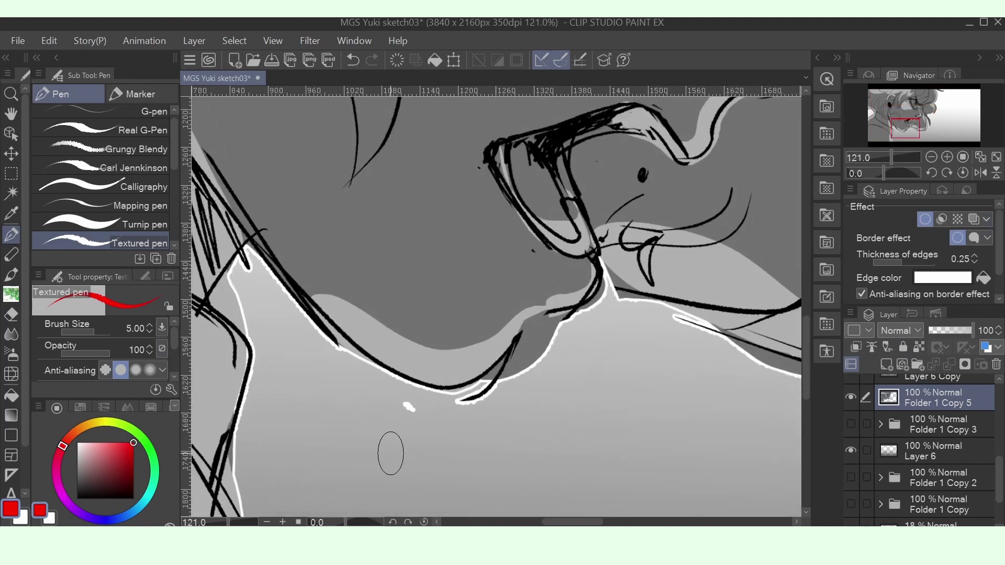
pyautogui.scroll(2, 390, 453)
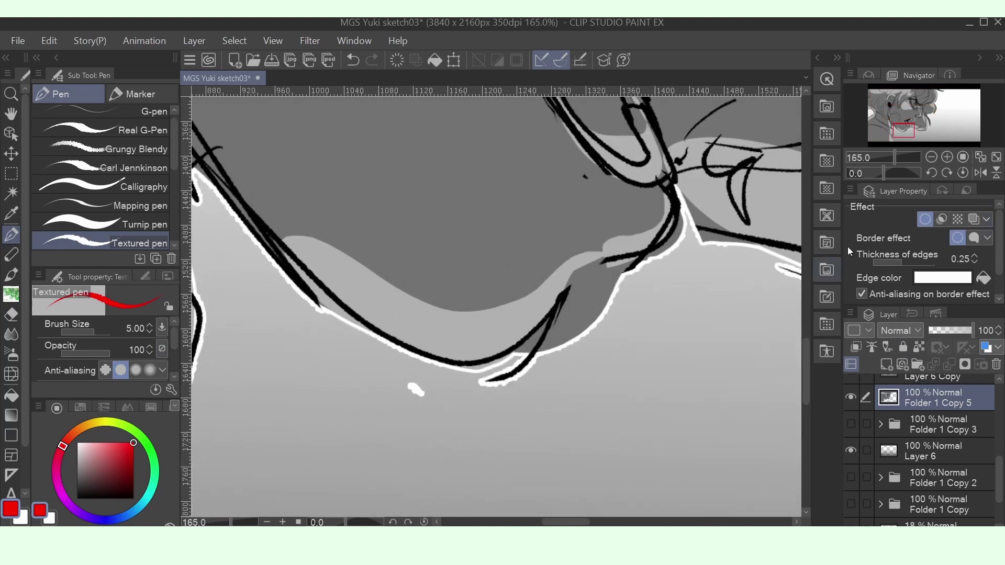
pyautogui.moveTo(898, 264); pyautogui.dragTo(911, 263)
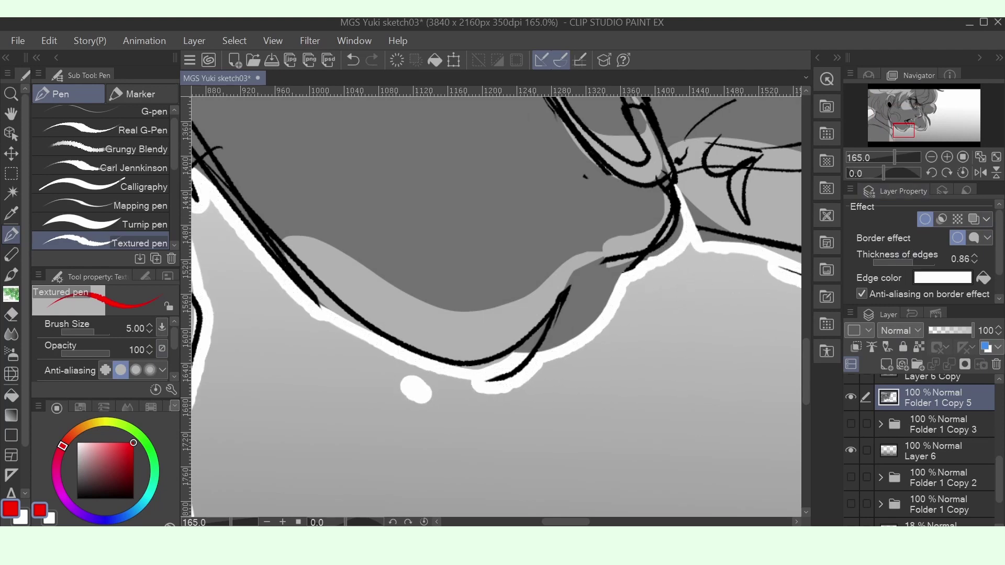
pyautogui.scroll(-8, 496, 303)
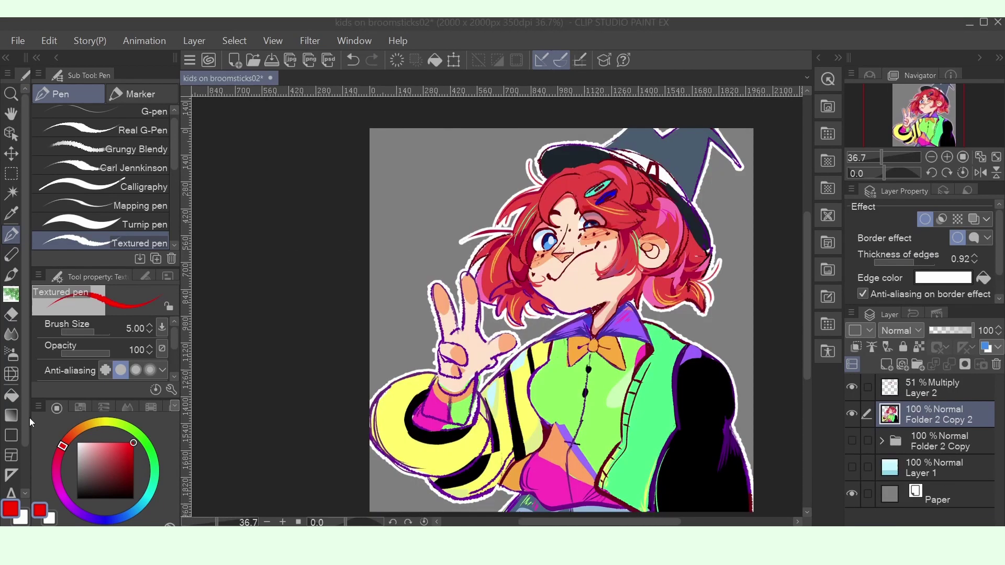
# Step: Select Folder 2 Copy 2's artwork, invert and expand the selection by 0.12 mm, delete that area and deselect
pyautogui.keyDown('ctrl'); pyautogui.click(889, 414); pyautogui.keyUp('ctrl')
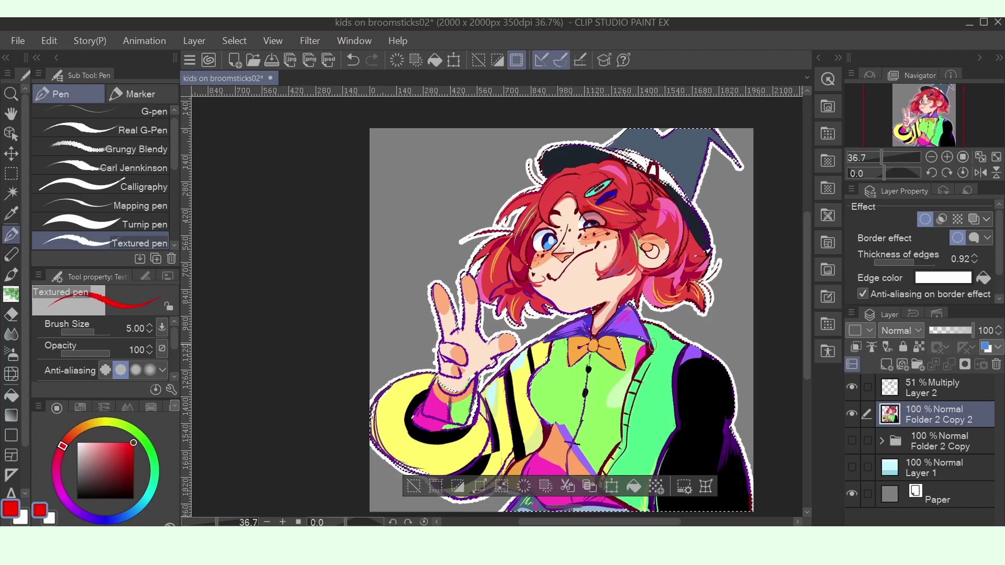
pyautogui.click(458, 487)
pyautogui.click(480, 485)
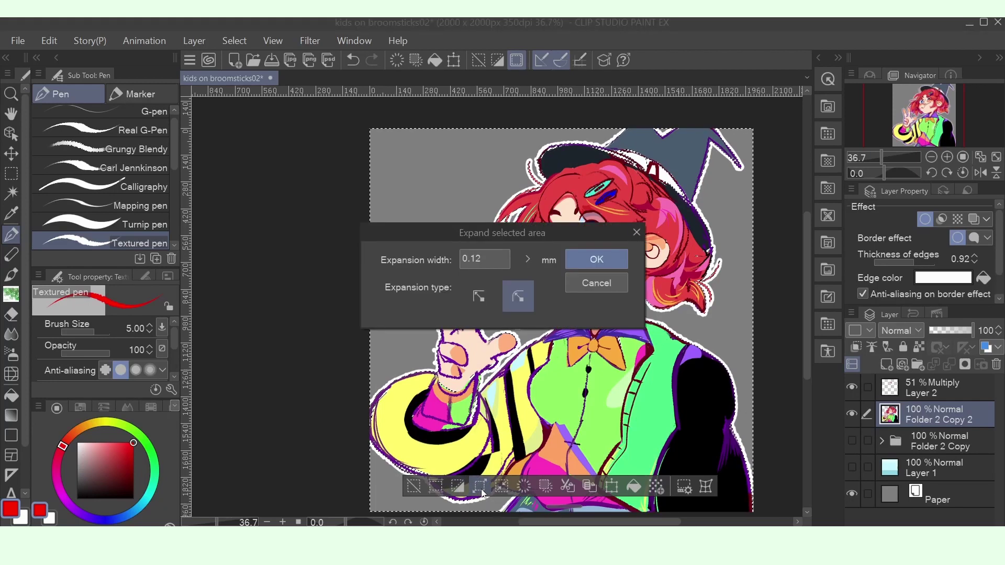
pyautogui.click(586, 259)
pyautogui.click(524, 486)
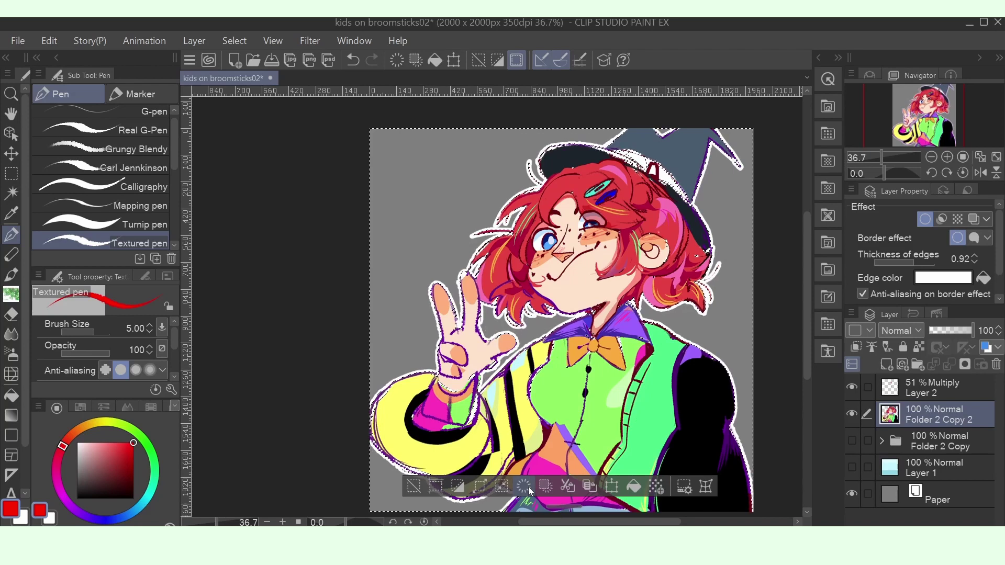
pyautogui.click(414, 487)
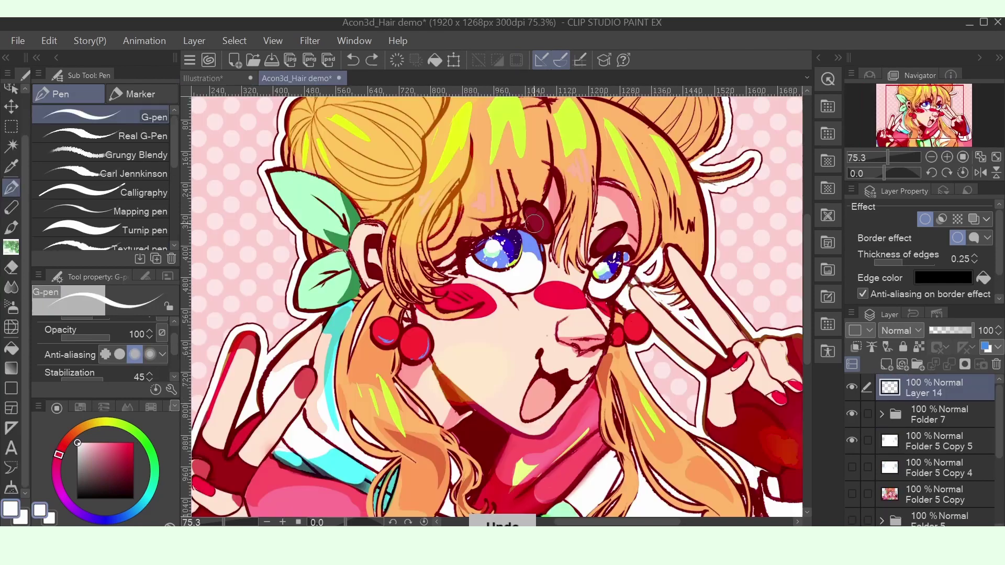
# Step: Draw round white glasses with a bridge over both eyes on Layer 14, redoing any misplaced strokes
pyautogui.moveTo(529, 217)
pyautogui.mouseDown()
pyautogui.moveTo(483, 264)
pyautogui.moveTo(524, 329)
pyautogui.moveTo(560, 251)
pyautogui.moveTo(512, 217)
pyautogui.mouseUp()
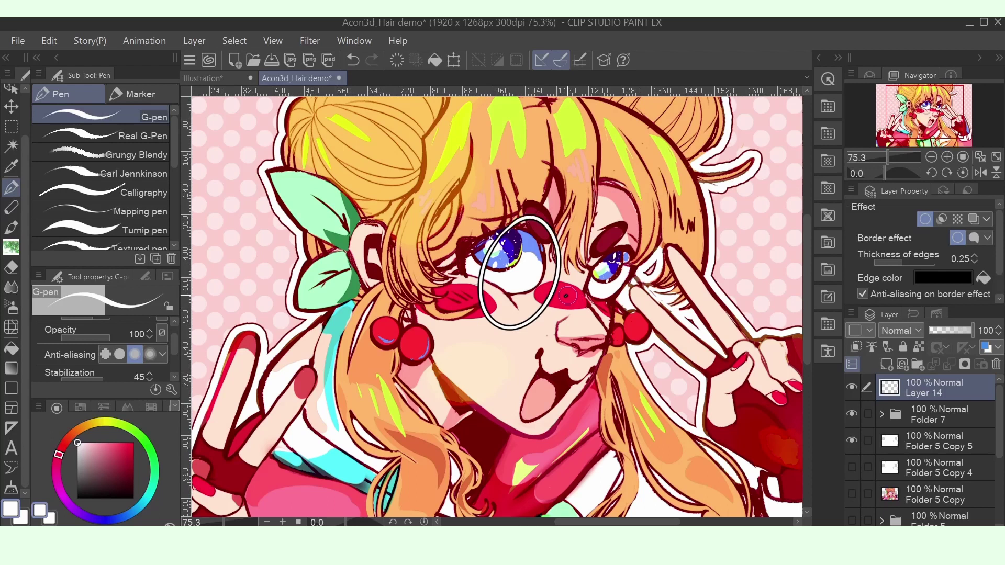
pyautogui.moveTo(564, 296)
pyautogui.mouseDown()
pyautogui.moveTo(588, 304)
pyautogui.moveTo(571, 290)
pyautogui.moveTo(585, 296)
pyautogui.mouseUp()
pyautogui.hotkey('ctrl', 'z')
pyautogui.moveTo(621, 260)
pyautogui.mouseDown()
pyautogui.moveTo(599, 317)
pyautogui.moveTo(634, 325)
pyautogui.moveTo(650, 255)
pyautogui.moveTo(625, 245)
pyautogui.moveTo(601, 287)
pyautogui.moveTo(618, 325)
pyautogui.moveTo(655, 280)
pyautogui.moveTo(636, 235)
pyautogui.mouseUp()
pyautogui.hotkey('ctrl', 'z')
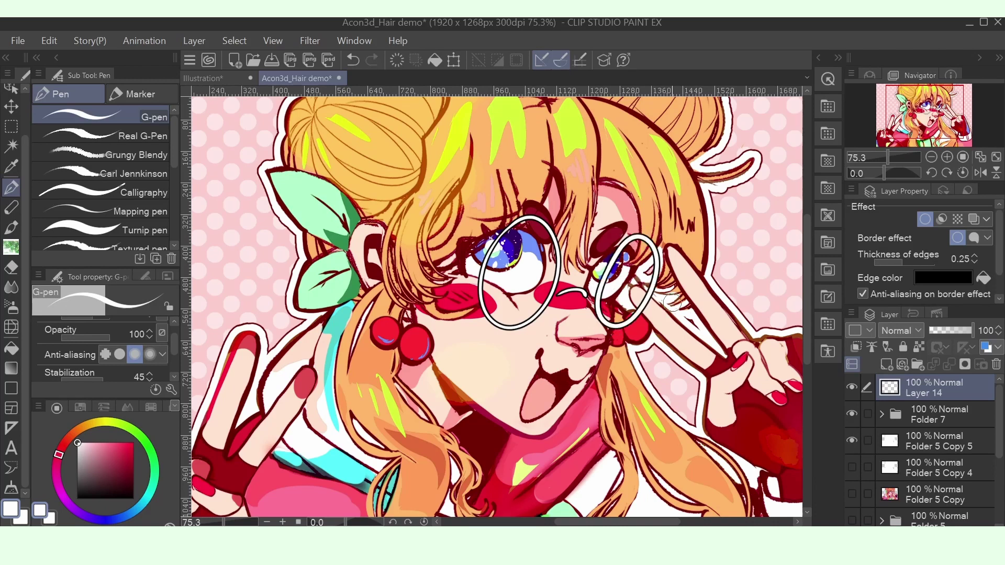
# Step: Flip the view horizontally, rasterize the glasses layer with its border and convert its brightness to opacity
pyautogui.click(978, 173)
pyautogui.rightClick(950, 376)
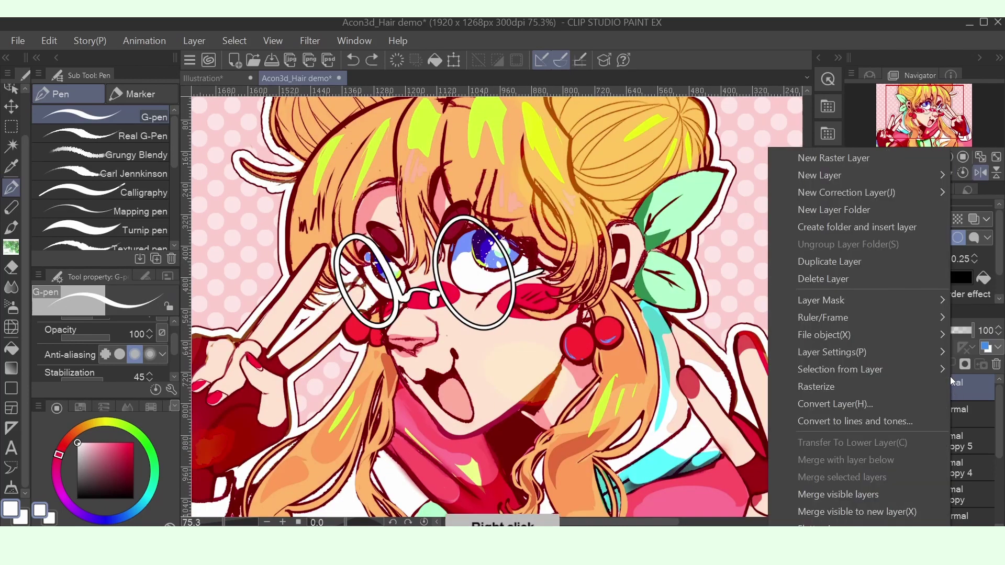
pyautogui.click(883, 390)
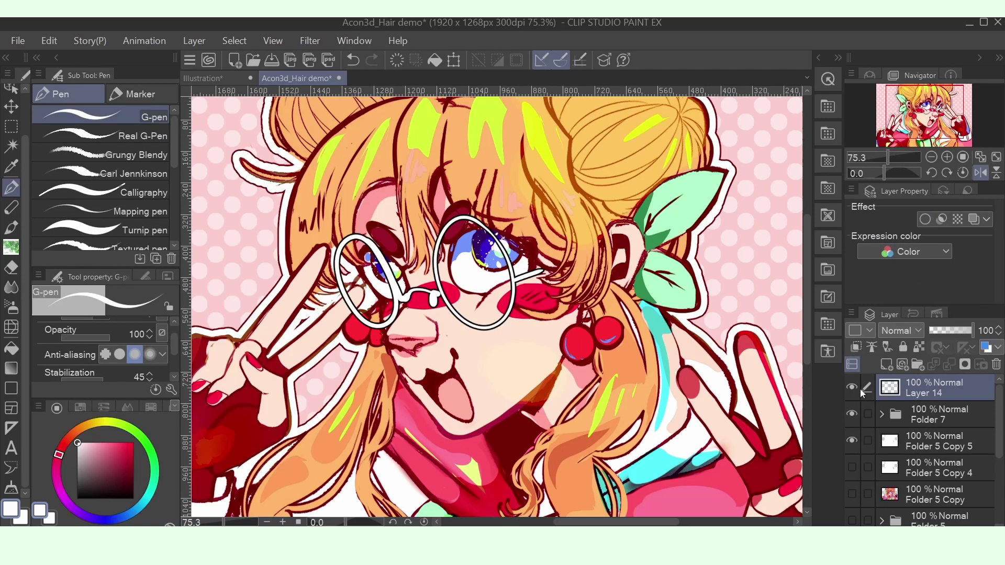
pyautogui.click(51, 41)
pyautogui.click(224, 340)
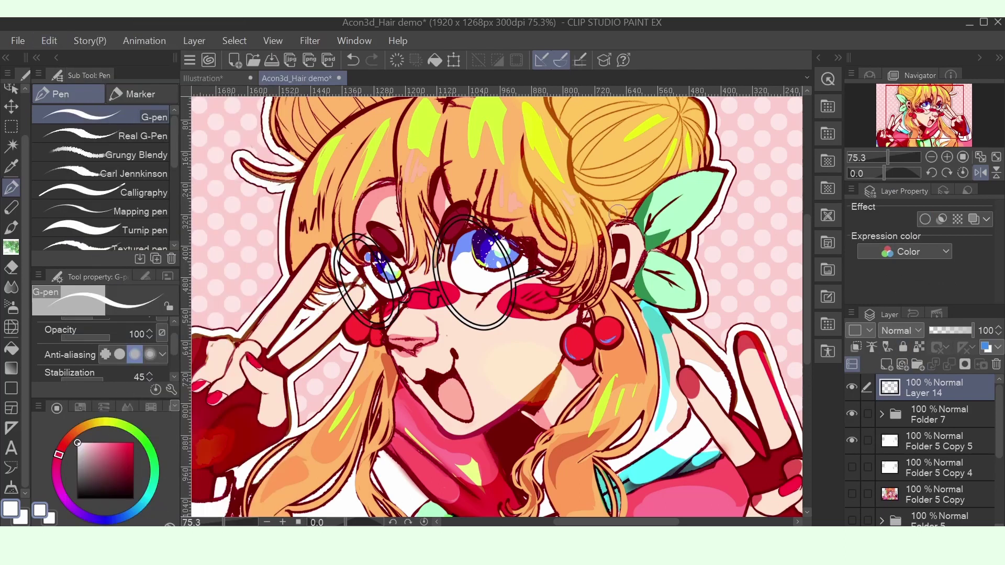
# Step: Choose yellow and fill the glasses' lenses and frame on Layer 15 beneath the outline
pyautogui.click(100, 422)
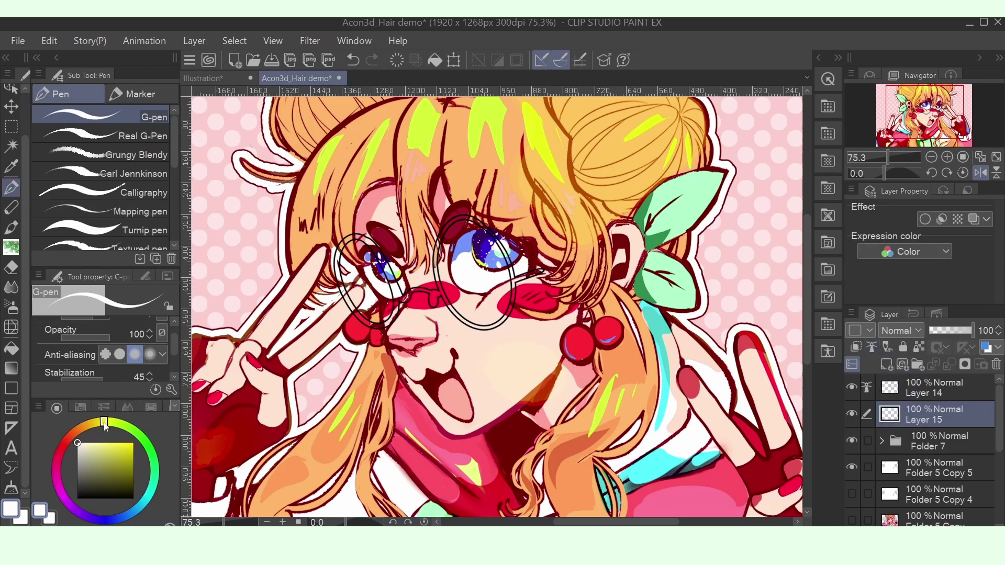
pyautogui.click(110, 443)
pyautogui.click(11, 349)
pyautogui.click(474, 272)
pyautogui.click(11, 146)
pyautogui.click(51, 331)
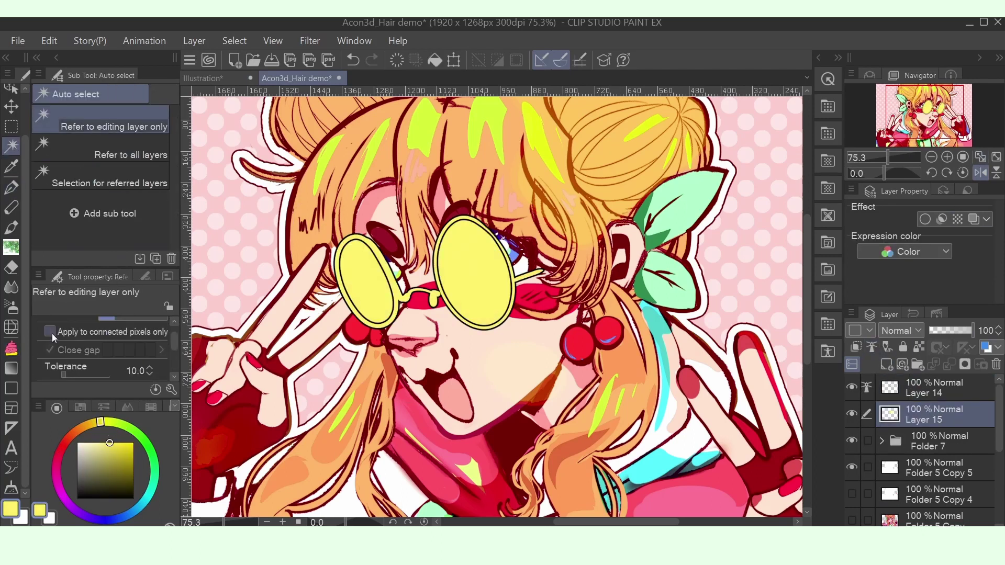
pyautogui.click(470, 277)
pyautogui.hotkey('ctrl', 'd')
pyautogui.click(51, 331)
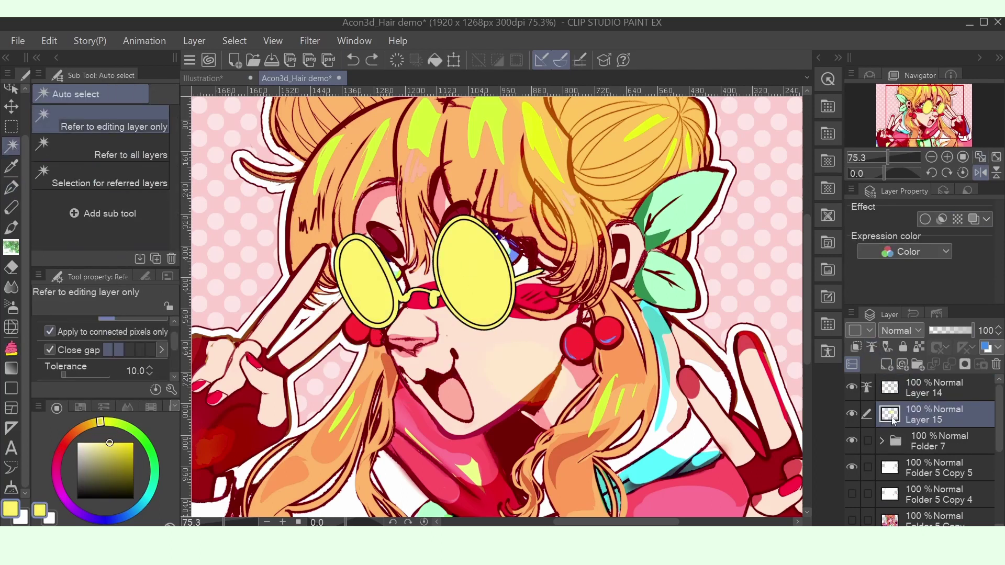
# Step: Auto select both lenses referring to all layers, place them on their own layer at 43% opacity and deselect
pyautogui.click(101, 149)
pyautogui.click(471, 278)
pyautogui.keyDown('shift'); pyautogui.click(367, 283); pyautogui.keyUp('shift')
pyautogui.moveTo(973, 331)
pyautogui.mouseDown()
pyautogui.moveTo(950, 332)
pyautogui.moveTo(973, 332)
pyautogui.mouseUp()
pyautogui.click(432, 349)
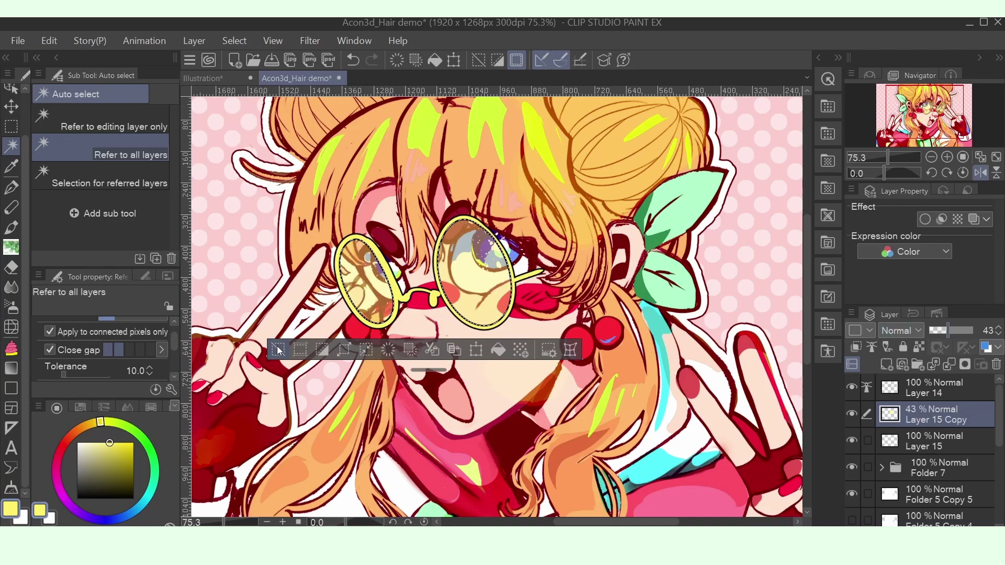
pyautogui.click(981, 173)
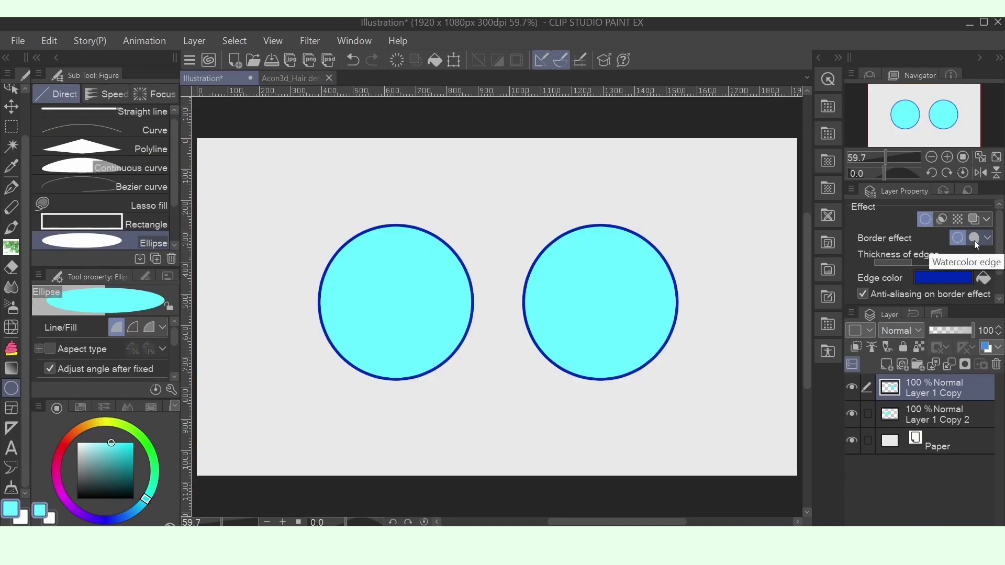
# Step: Switch the border effect of Layer 1 Copy's cyan circle to Watercolor edge and bring its settings into view
pyautogui.click(975, 240)
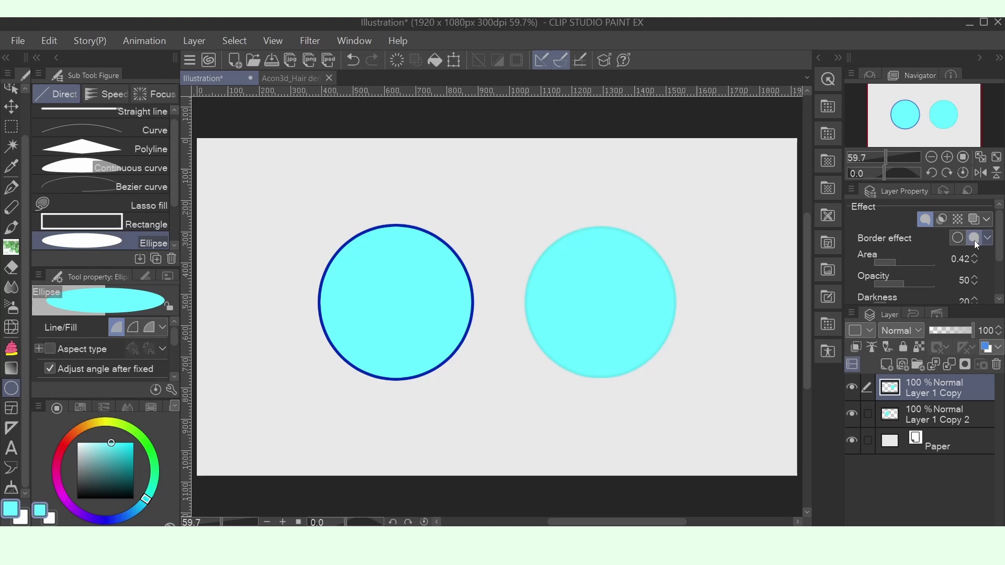
pyautogui.scroll(-1, 974, 241)
pyautogui.scroll(3, 659, 306)
pyautogui.scroll(1, 646, 306)
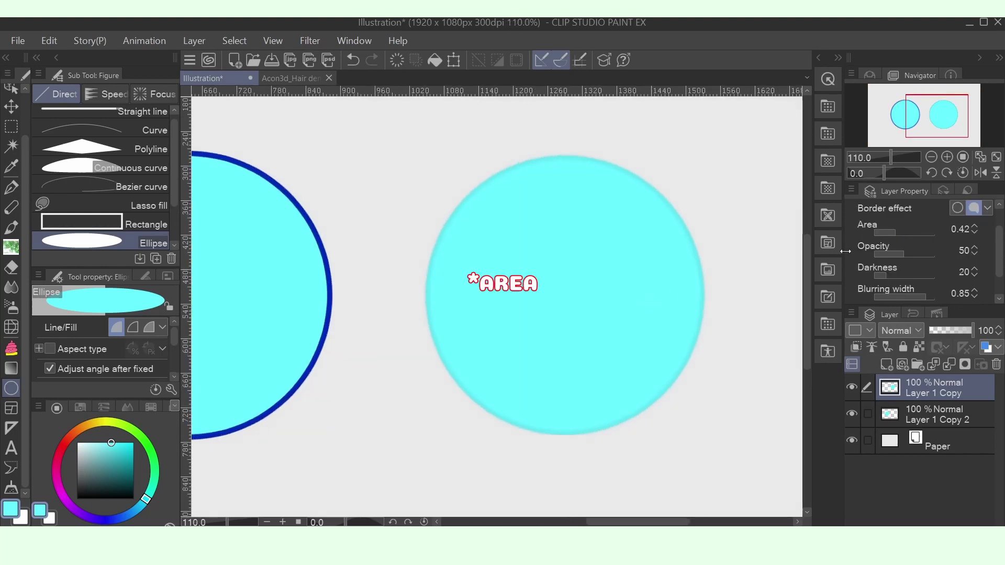
# Step: Raise the circle's watercolor edge area to 1.00, opacity to 47 and darkness to 69, and enlarge the Hello <3 text's watercolor edge area
pyautogui.click(896, 230)
pyautogui.click(928, 231)
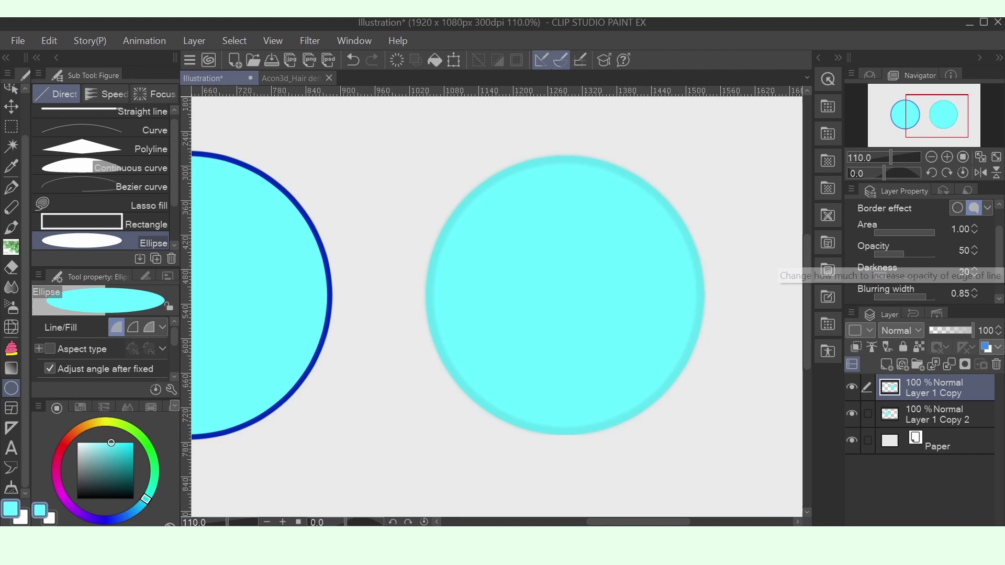
pyautogui.moveTo(891, 254); pyautogui.dragTo(872, 257)
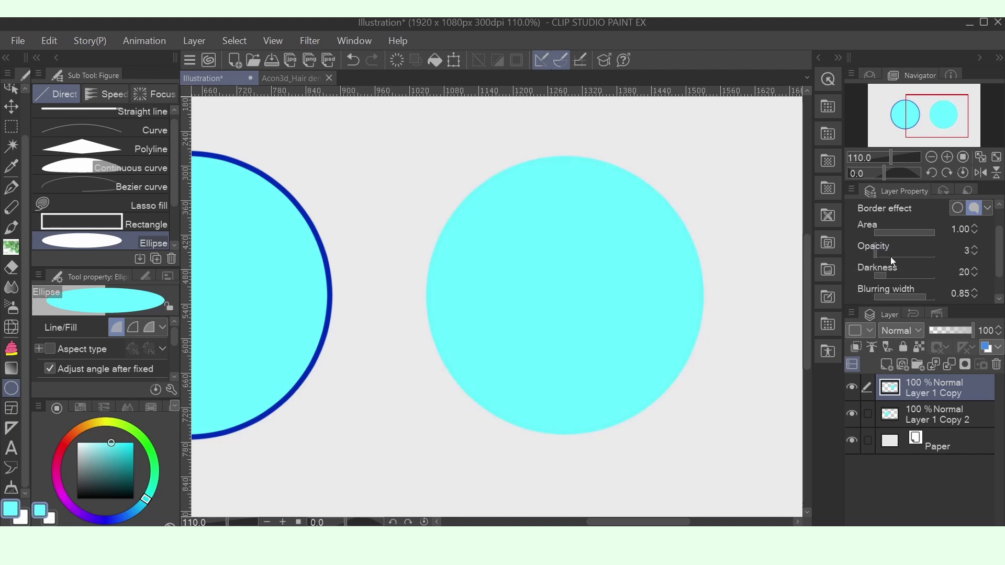
pyautogui.click(903, 255)
pyautogui.click(915, 274)
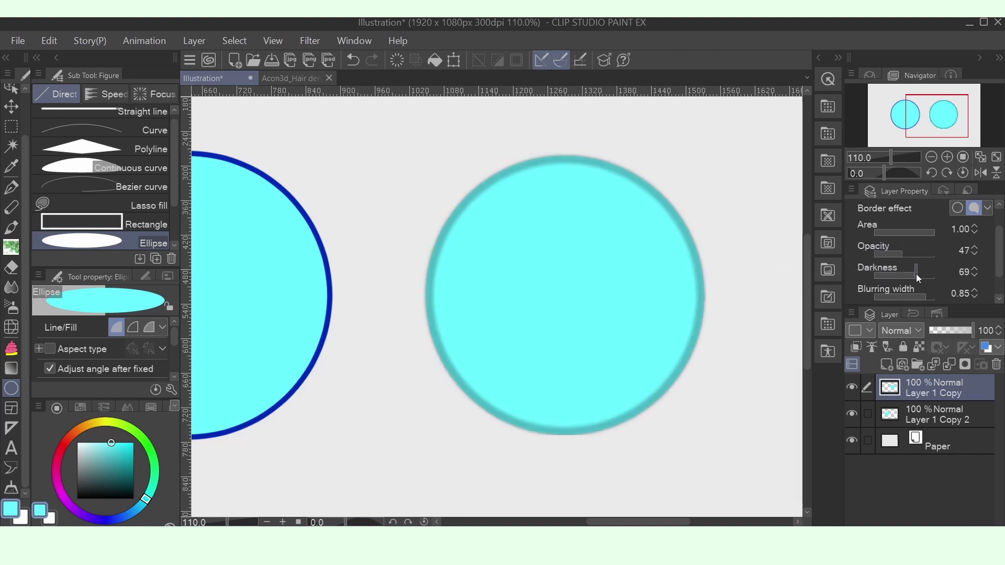
pyautogui.moveTo(915, 274); pyautogui.dragTo(937, 297)
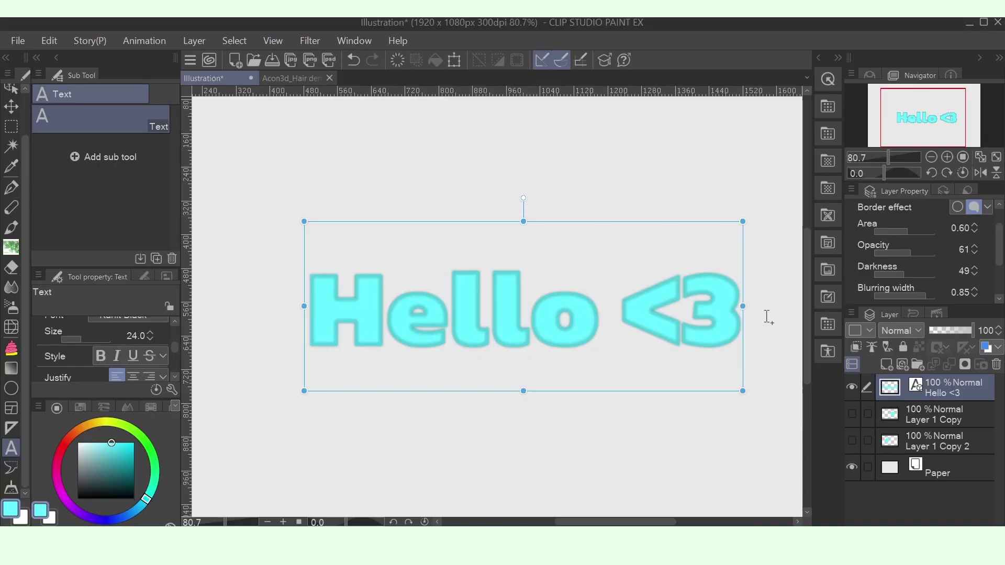
pyautogui.moveTo(911, 234); pyautogui.dragTo(921, 235)
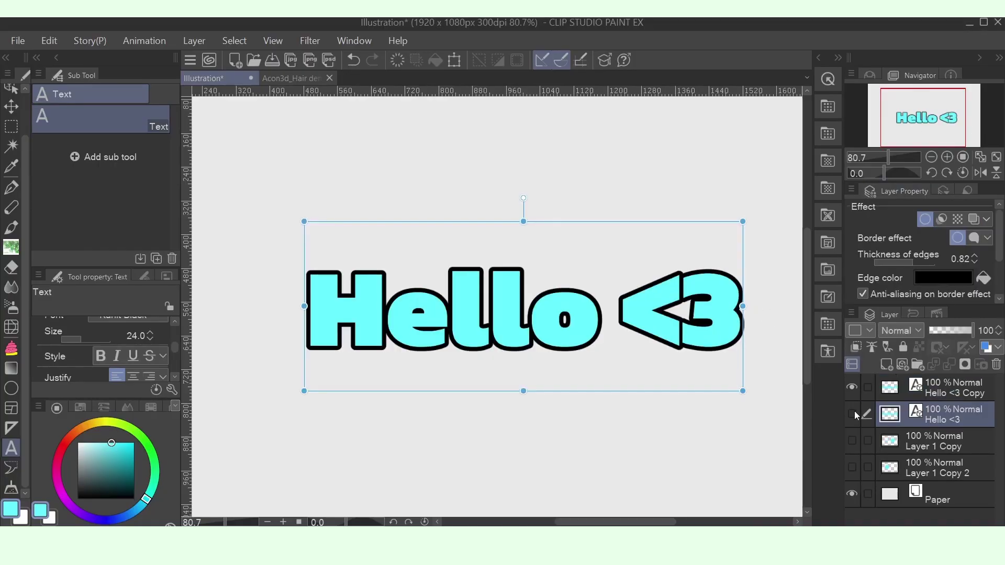
# Step: Rasterize the lower, black-bordered Hello <3 layer and soften it with a Gaussian blur
pyautogui.rightClick(960, 418)
pyautogui.click(881, 267)
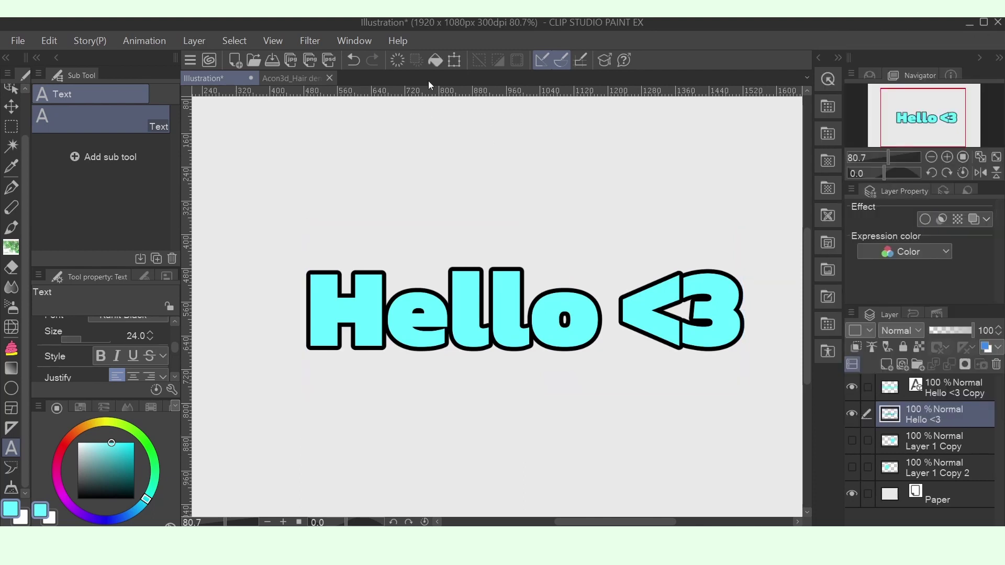
pyautogui.click(314, 42)
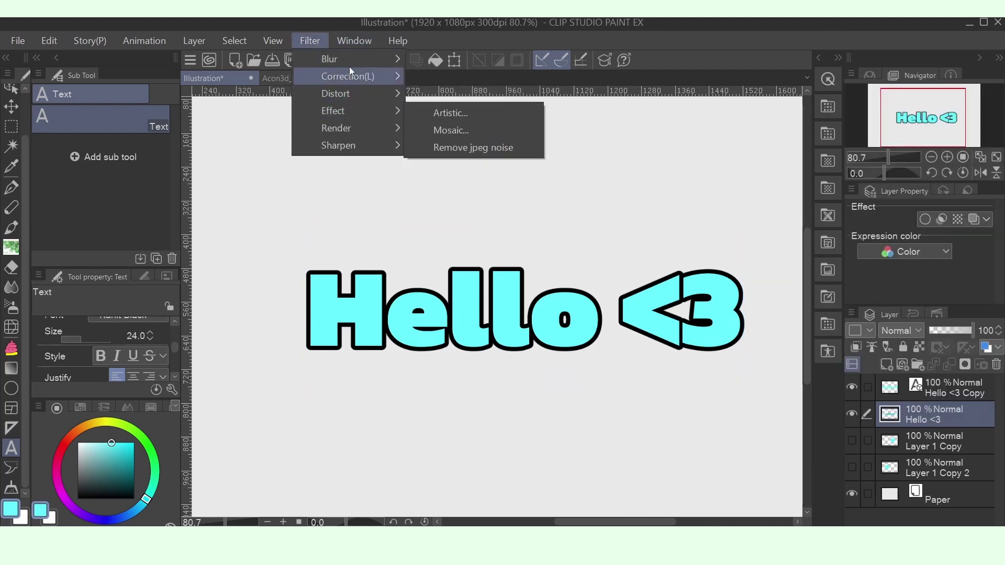
pyautogui.moveTo(340, 60)
pyautogui.click(451, 94)
pyautogui.moveTo(335, 466); pyautogui.dragTo(397, 469)
pyautogui.click(751, 444)
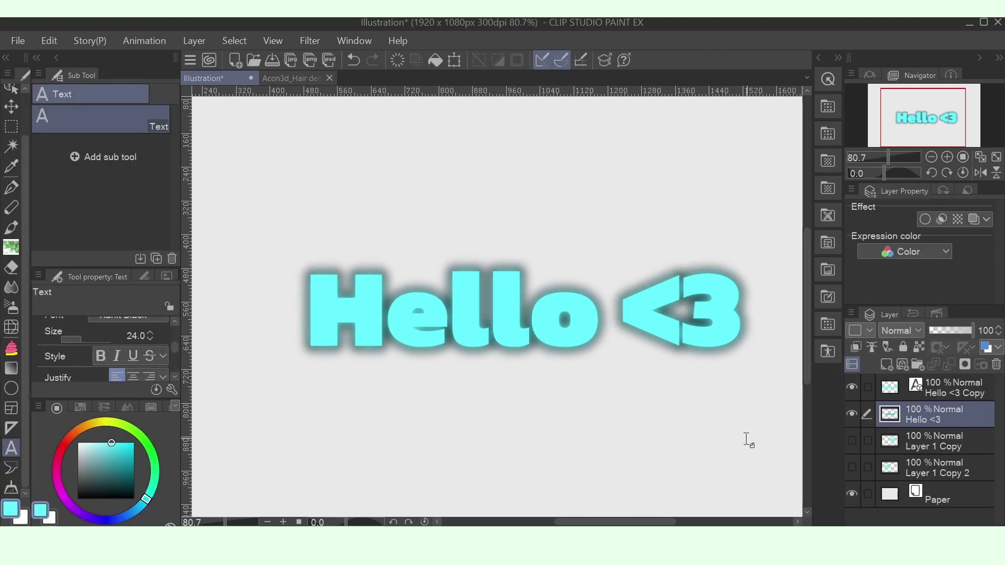
# Step: Add a white border effect to the Hello <3 Copy text layer and adjust its edge thickness
pyautogui.click(881, 395)
pyautogui.click(924, 219)
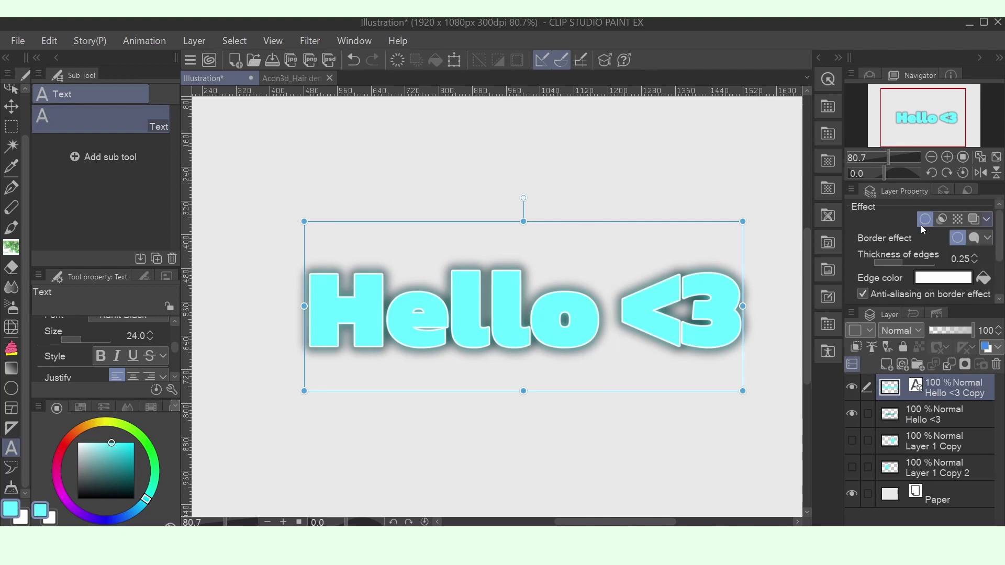
pyautogui.click(909, 263)
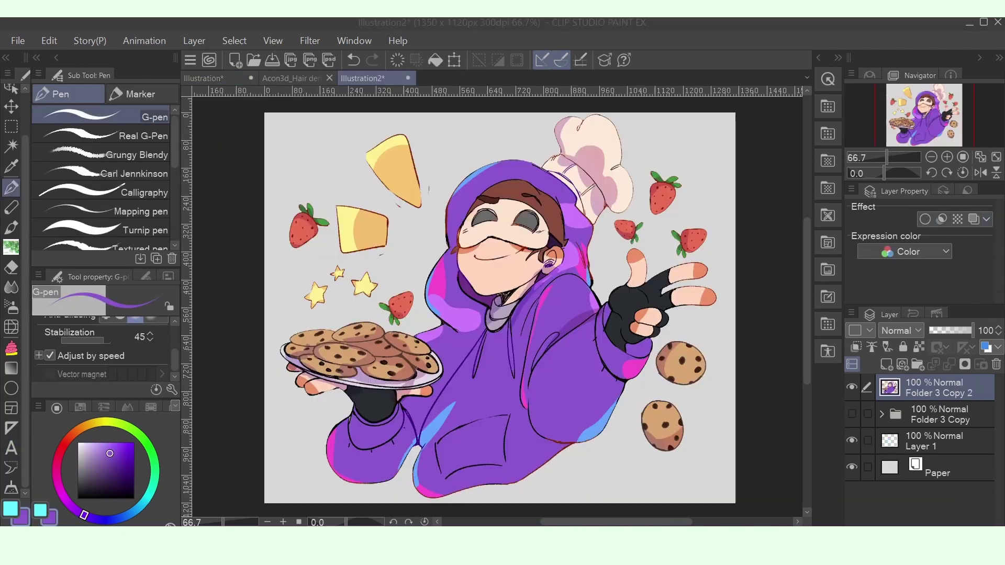
# Step: Add a white border effect with 0.77 thickness to the illustration layer Folder 3 Copy 2 and duplicate the layer
pyautogui.click(925, 219)
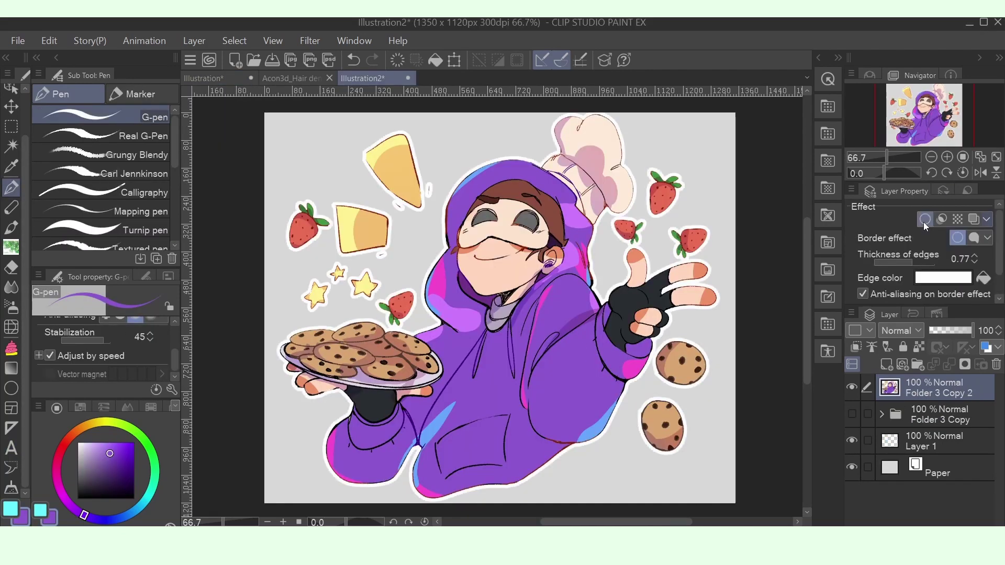
pyautogui.rightClick(969, 390)
pyautogui.click(847, 265)
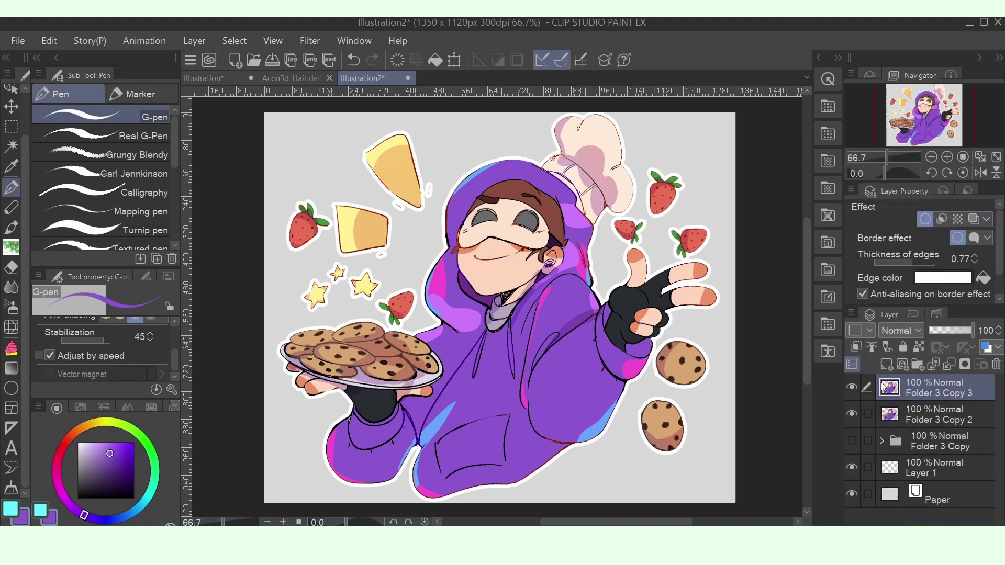
# Step: Rasterize Folder 3 Copy 3, add a second border effect in purple around it and adjust the edge thickness
pyautogui.rightClick(932, 388)
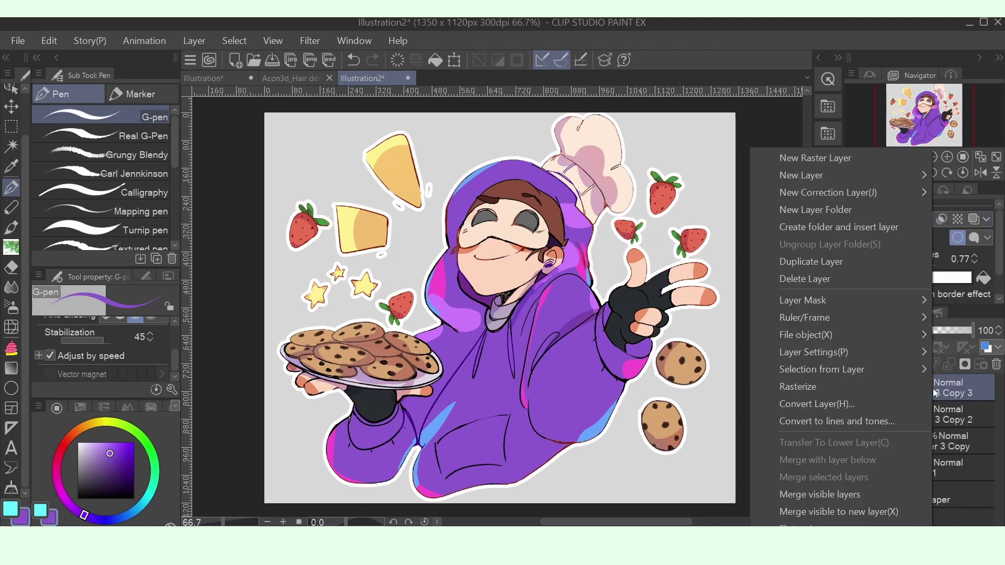
pyautogui.click(819, 389)
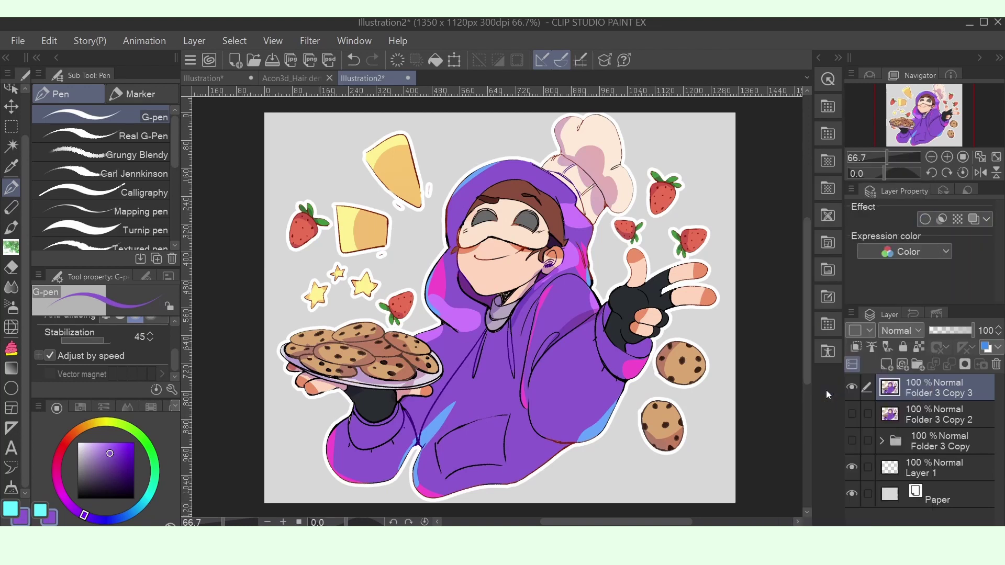
pyautogui.click(923, 219)
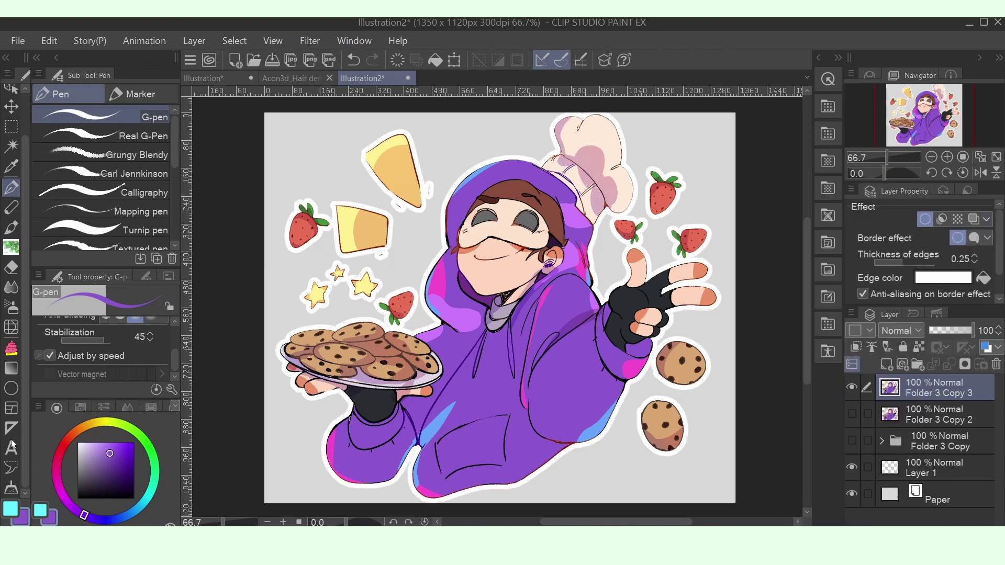
pyautogui.click(984, 278)
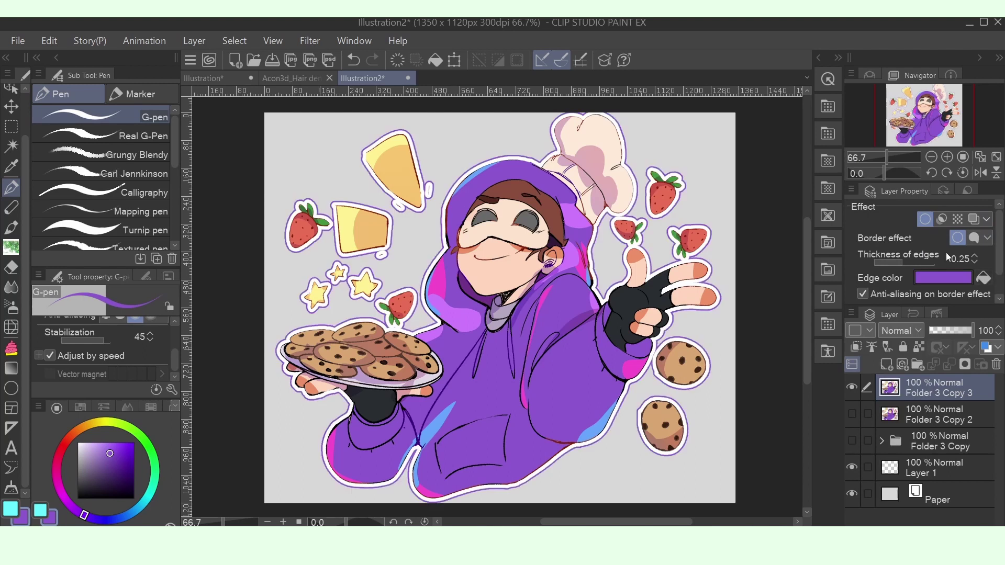
pyautogui.moveTo(900, 261); pyautogui.dragTo(906, 262)
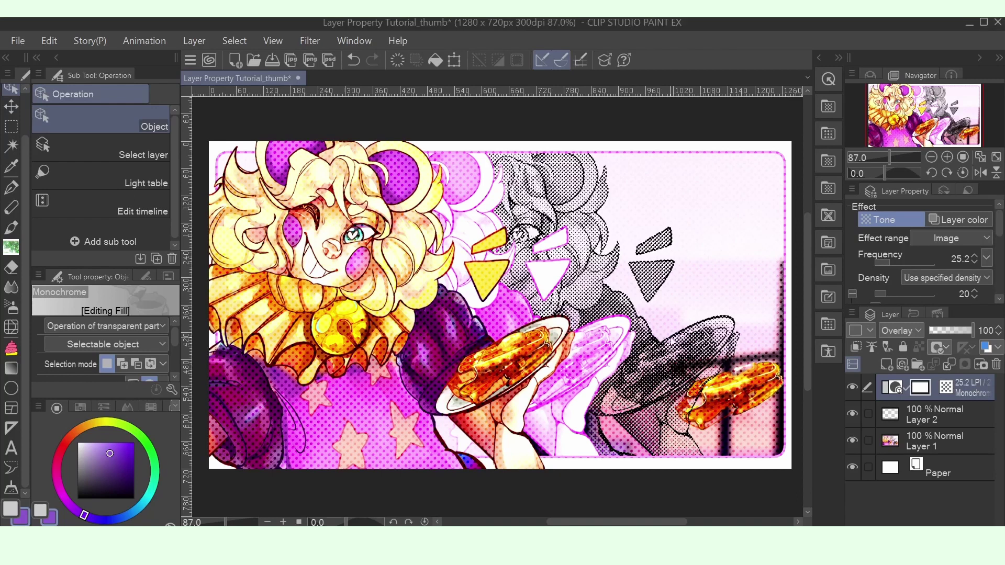
# Step: Create a new raster layer above the monochrome correction layer and apply the Tone effect to it
pyautogui.click(889, 391)
pyautogui.click(917, 389)
pyautogui.click(887, 365)
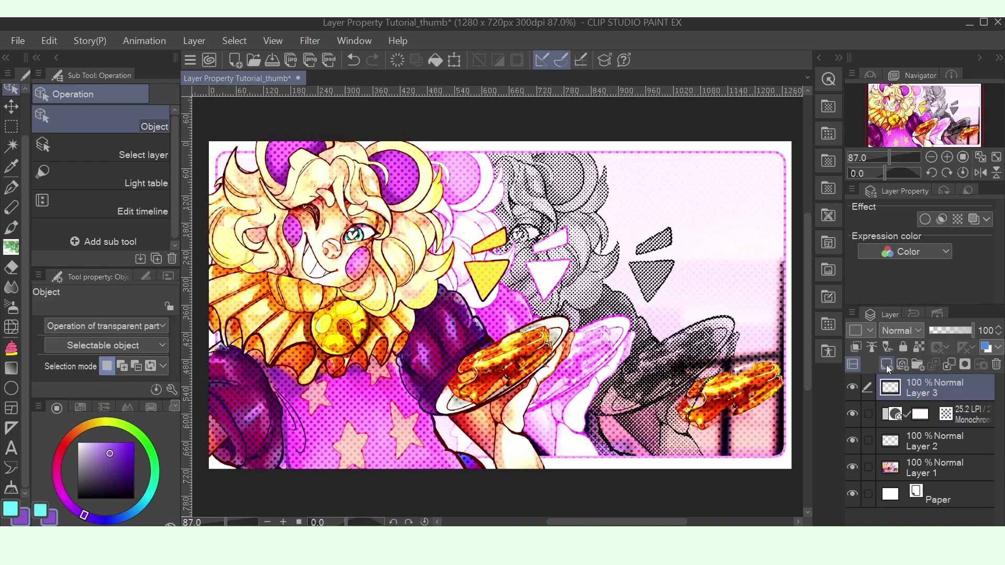
pyautogui.click(958, 221)
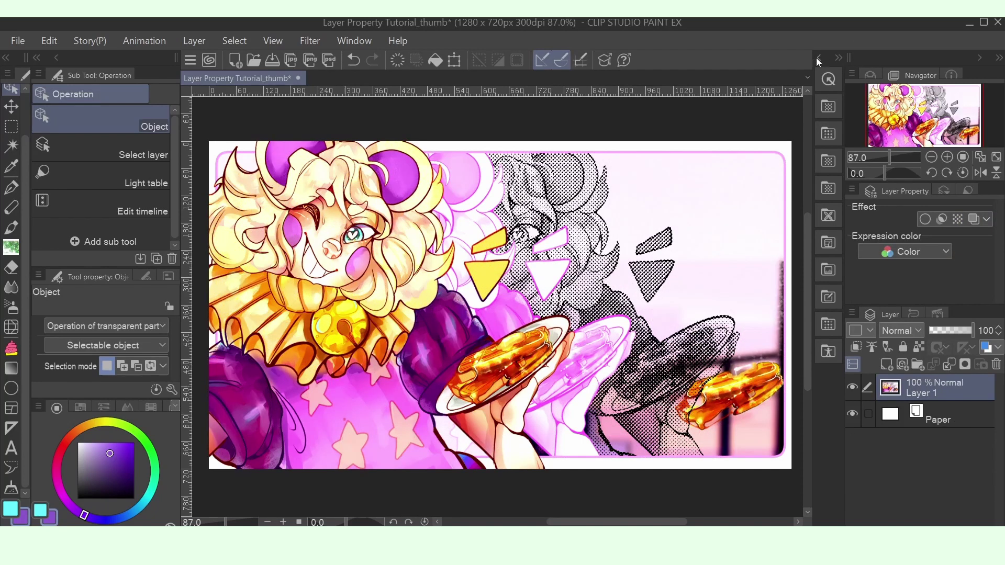
# Step: Airbrush purple over the middle of the toned layer and dark purple over its lower part
pyautogui.click(818, 58)
pyautogui.moveTo(776, 225)
pyautogui.mouseDown()
pyautogui.moveTo(627, 283)
pyautogui.moveTo(355, 344)
pyautogui.mouseUp()
pyautogui.press('b')
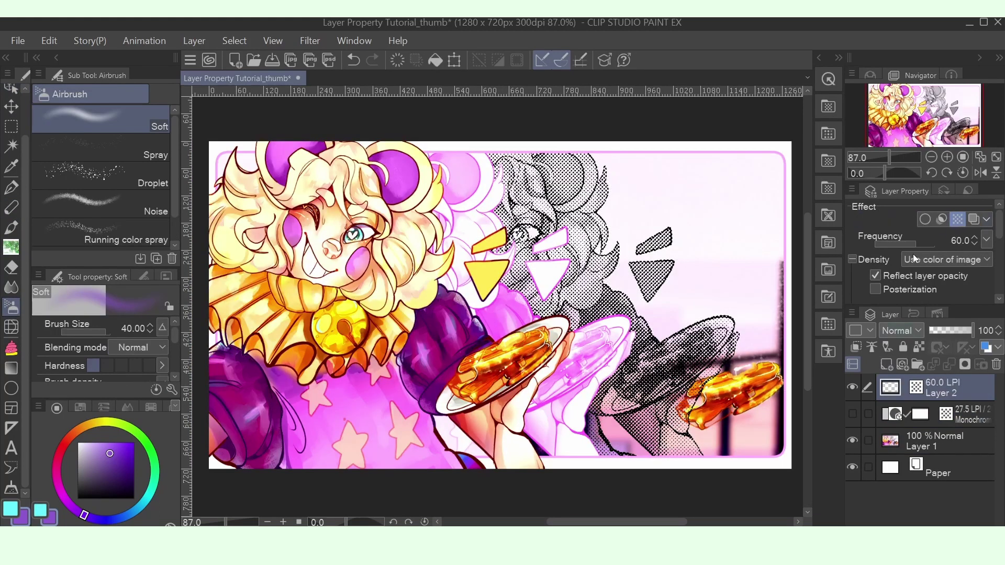
pyautogui.moveTo(594, 324)
pyautogui.mouseDown()
pyautogui.moveTo(478, 370)
pyautogui.moveTo(461, 281)
pyautogui.moveTo(405, 280)
pyautogui.mouseUp()
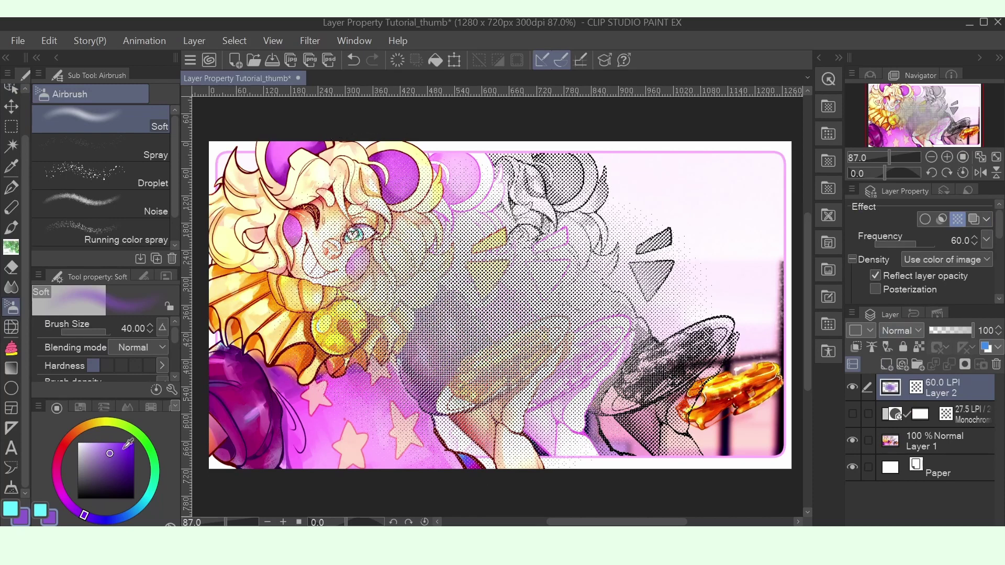
pyautogui.click(128, 482)
pyautogui.moveTo(367, 450)
pyautogui.mouseDown()
pyautogui.moveTo(492, 471)
pyautogui.moveTo(707, 450)
pyautogui.moveTo(718, 198)
pyautogui.mouseUp()
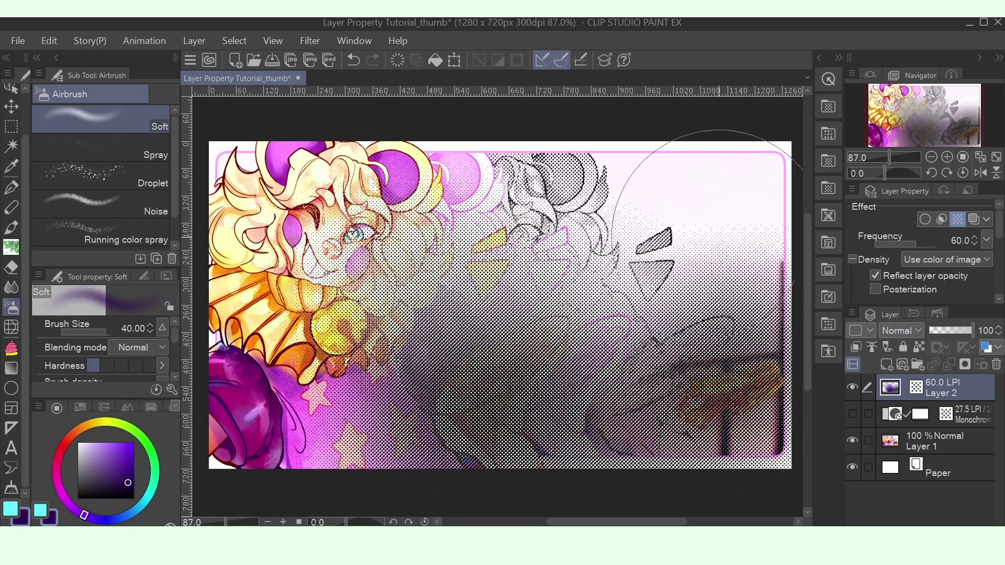
# Step: Airbrush light purple across the upper part of the toned layer and set the tone density to Use brightness of image
pyautogui.click(91, 443)
pyautogui.moveTo(293, 225)
pyautogui.mouseDown()
pyautogui.moveTo(325, 325)
pyautogui.moveTo(286, 217)
pyautogui.moveTo(601, 202)
pyautogui.moveTo(743, 220)
pyautogui.mouseUp()
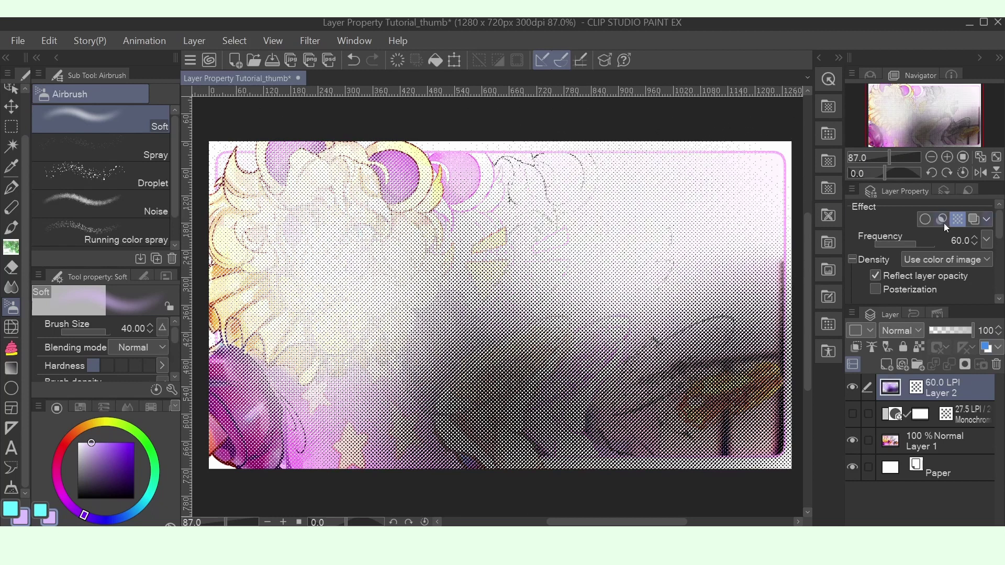
pyautogui.click(957, 260)
pyautogui.click(946, 290)
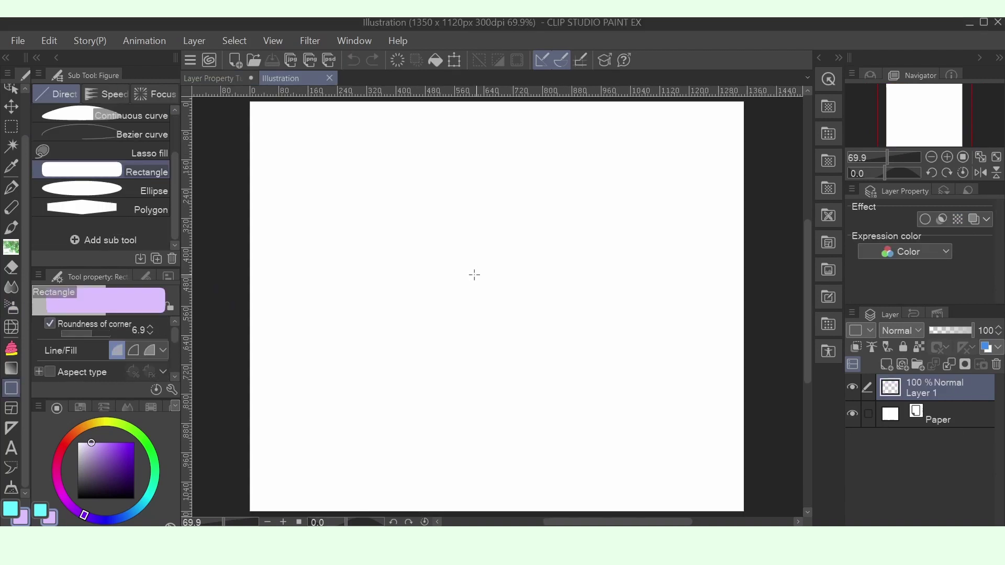
# Step: Draw eight filled light purple rectangles with rounded corners on Layer 1 of the blank illustration, overlapping several in the lower half
pyautogui.moveTo(377, 249); pyautogui.dragTo(561, 419)
pyautogui.moveTo(549, 146); pyautogui.dragTo(639, 235)
pyautogui.moveTo(306, 140); pyautogui.dragTo(401, 224)
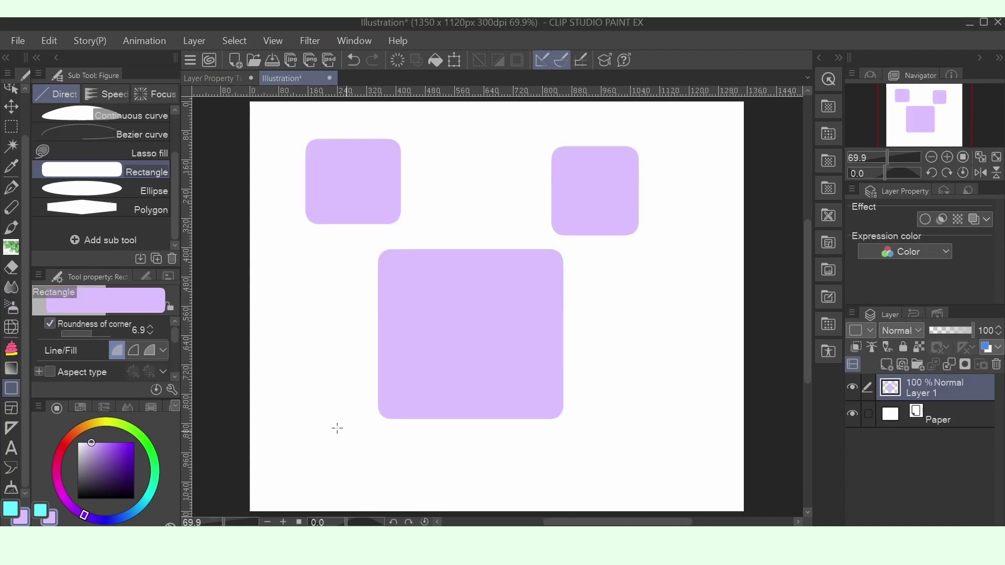
pyautogui.moveTo(269, 383); pyautogui.dragTo(705, 463)
pyautogui.moveTo(532, 309); pyautogui.dragTo(715, 373)
pyautogui.moveTo(562, 328); pyautogui.dragTo(737, 420)
pyautogui.moveTo(691, 397); pyautogui.dragTo(739, 484)
pyautogui.moveTo(309, 302); pyautogui.dragTo(378, 373)
# Step: Duplicate the rectangles' layer and apply the Tone effect to the copy
pyautogui.rightClick(900, 388)
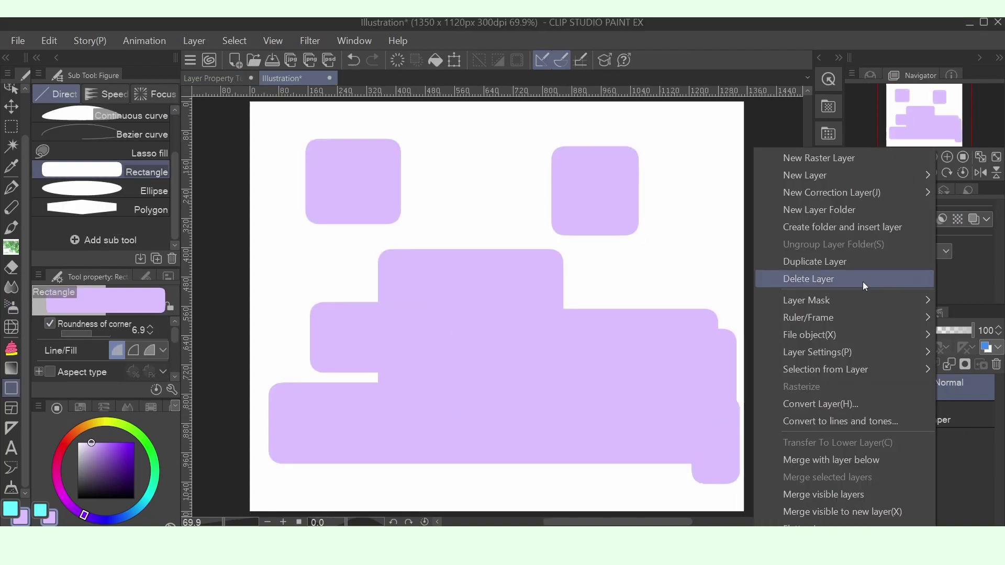
pyautogui.click(852, 262)
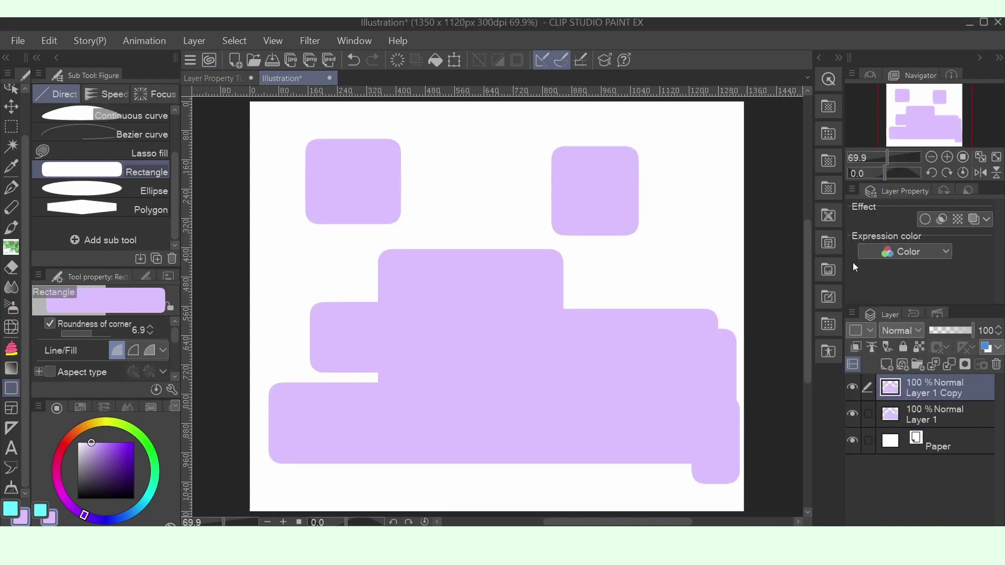
pyautogui.click(958, 220)
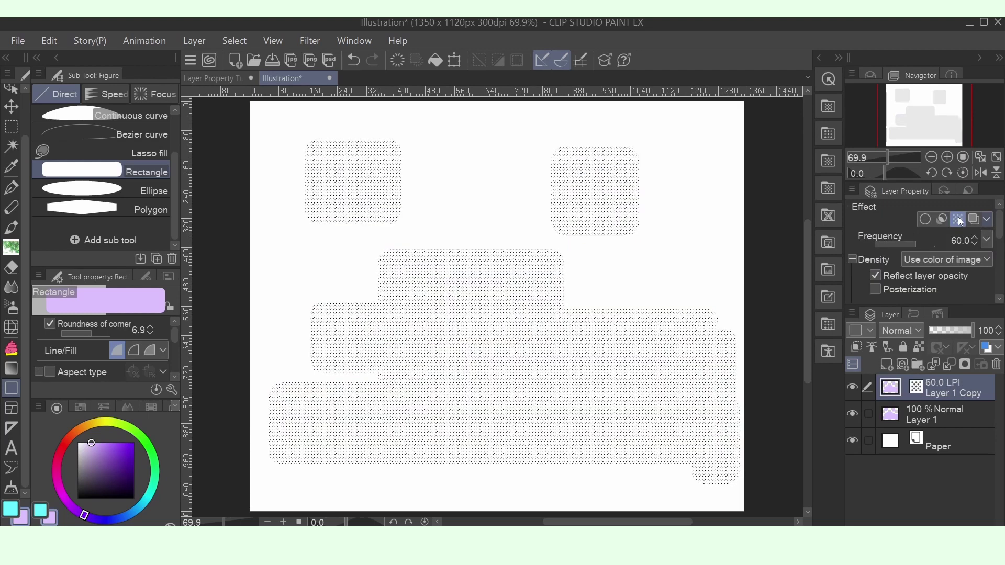
# Step: Set the copy's tone density to Use brightness of image and its frequency to 5.0
pyautogui.click(961, 260)
pyautogui.click(965, 291)
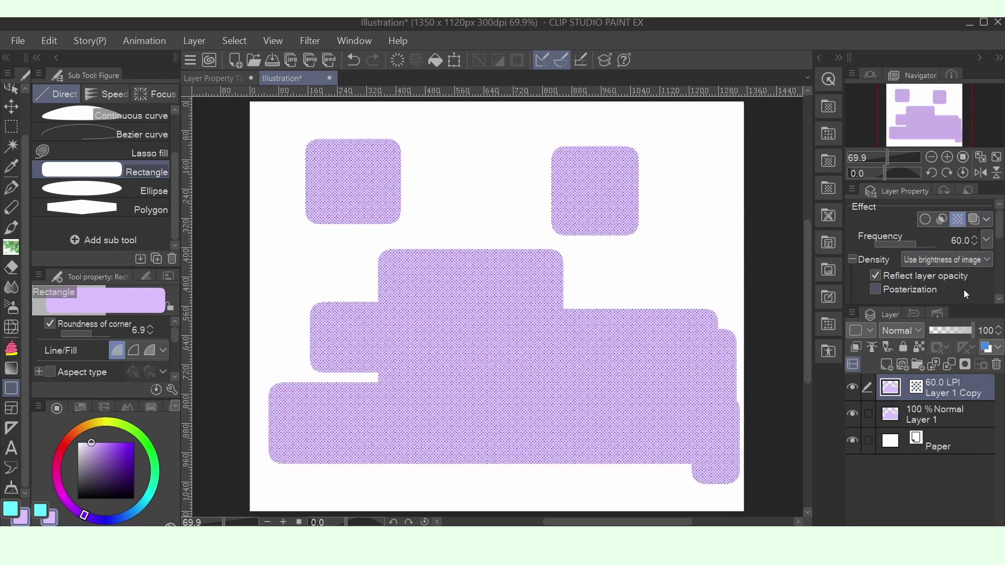
pyautogui.moveTo(917, 243); pyautogui.dragTo(870, 247)
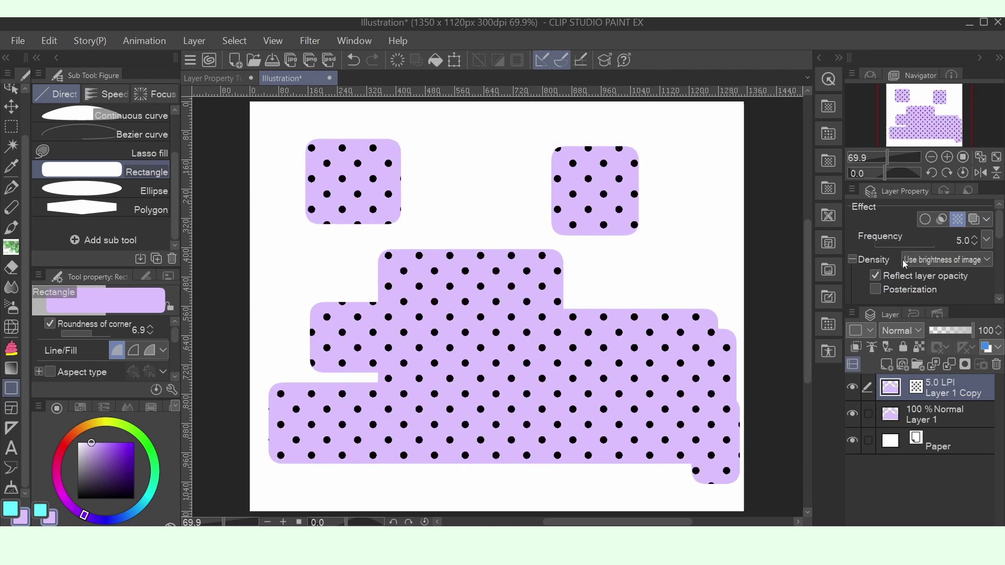
# Step: Create Layer 2 clipped to the tone layer and fill it with a very pale purple to recolor the dots
pyautogui.click(886, 364)
pyautogui.click(857, 347)
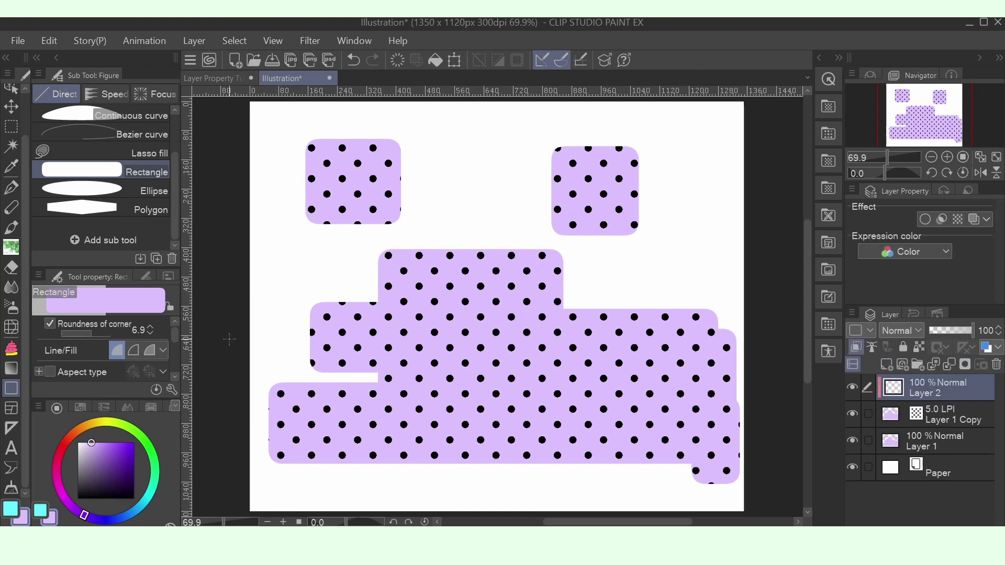
pyautogui.click(81, 443)
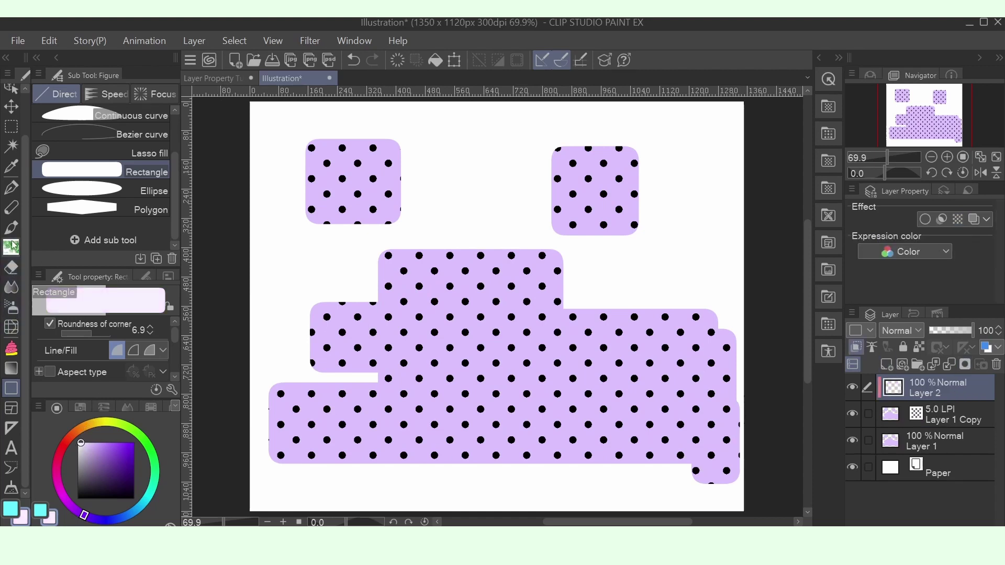
pyautogui.click(11, 348)
pyautogui.click(99, 125)
pyautogui.click(366, 163)
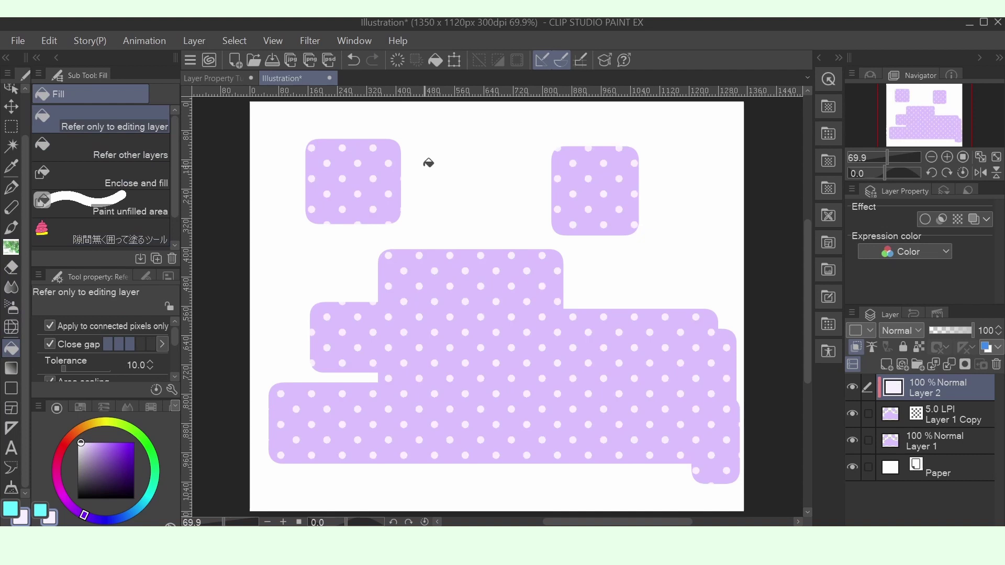
# Step: Change the dot settings of Layer 1 Copy's tone to Line
pyautogui.click(945, 410)
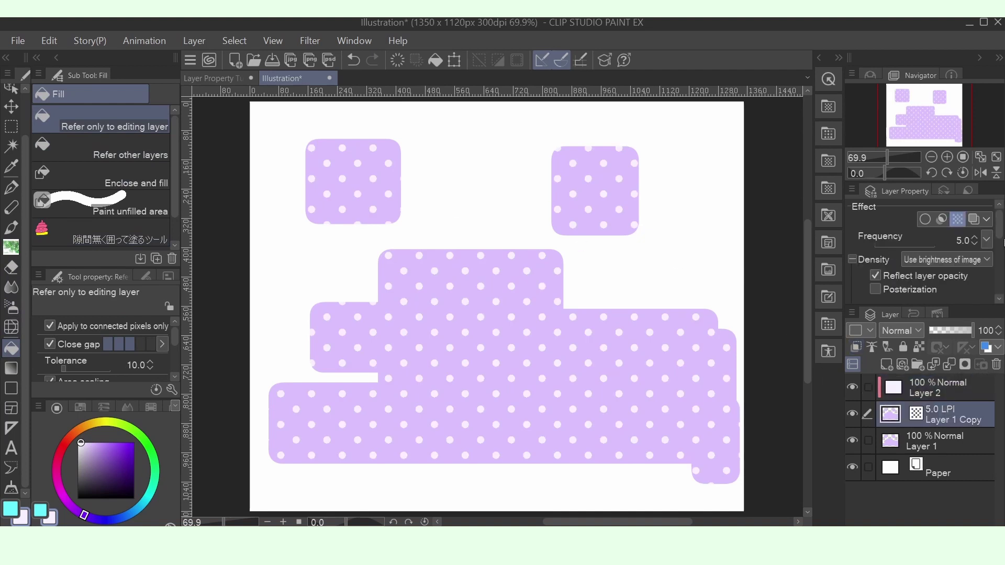
pyautogui.scroll(-6, 1002, 243)
pyautogui.click(946, 253)
pyautogui.click(946, 253)
pyautogui.scroll(-3, 947, 252)
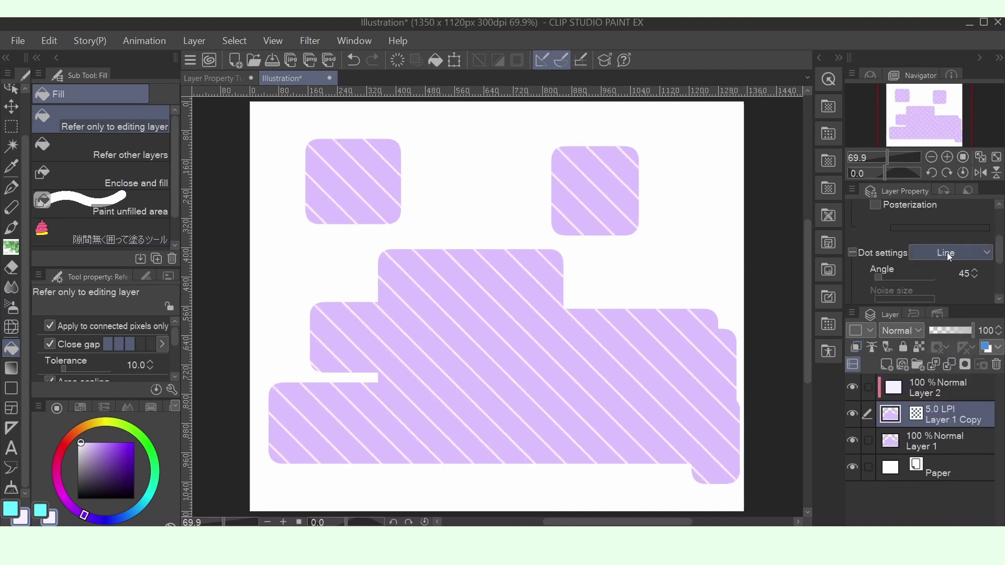
# Step: Change the tone layer's dot settings to Cherry (thin) and adjust its frequency toward the low end
pyautogui.scroll(-8, 947, 253)
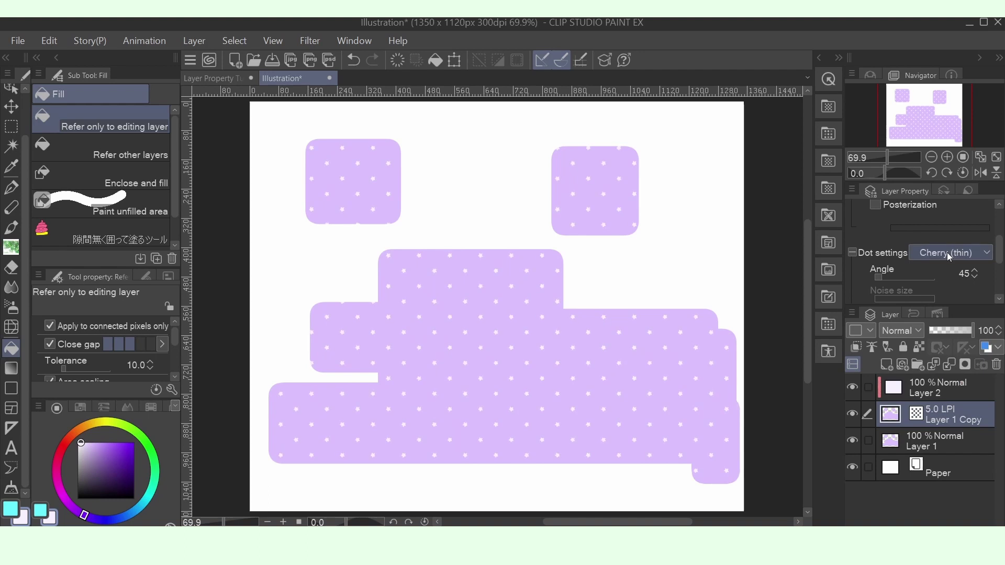
pyautogui.scroll(3, 884, 246)
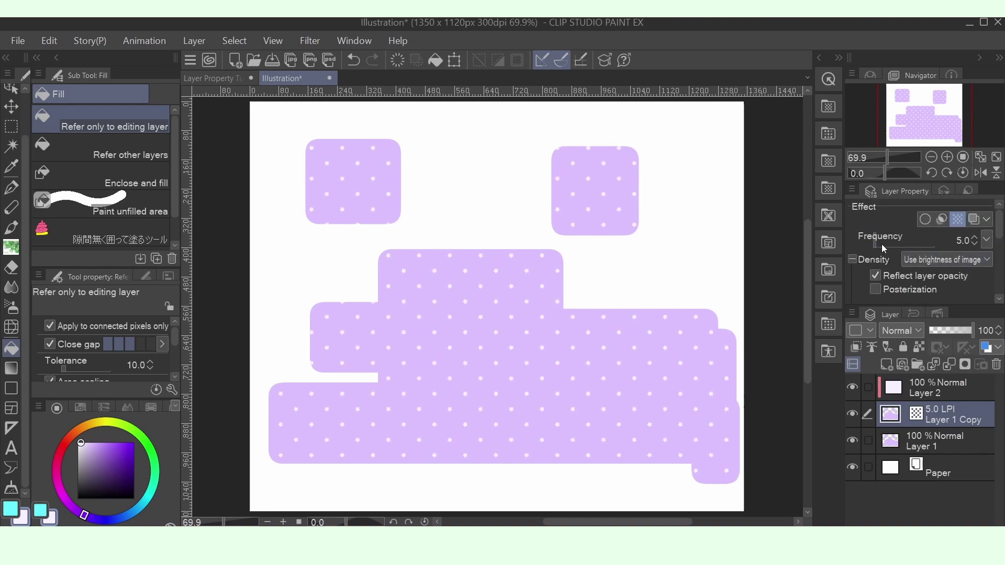
pyautogui.moveTo(881, 246); pyautogui.dragTo(868, 246)
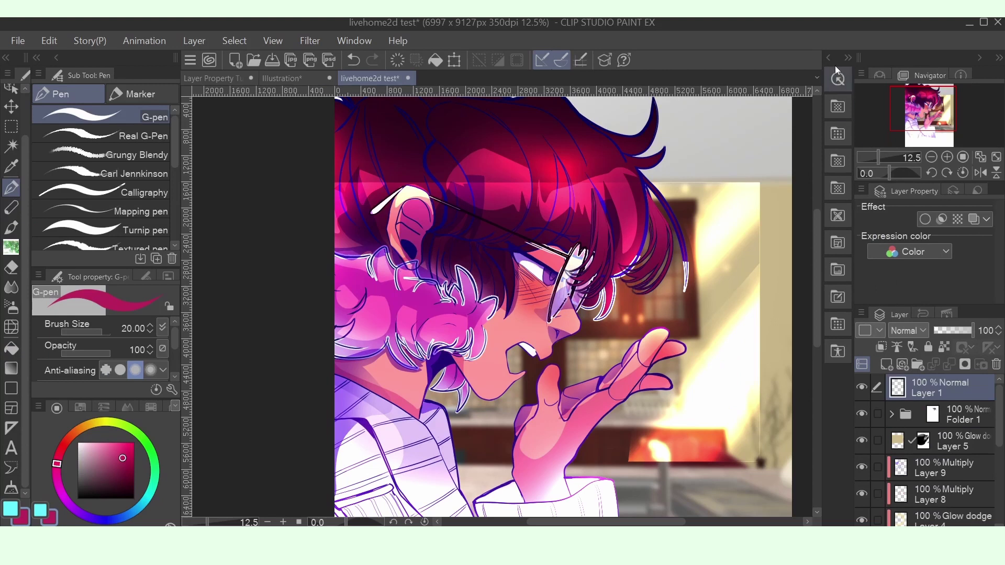
# Step: Place the 27.5 LPI / 20% dot tone material on the red-haired portrait and set its frequency to 6.6
pyautogui.click(829, 57)
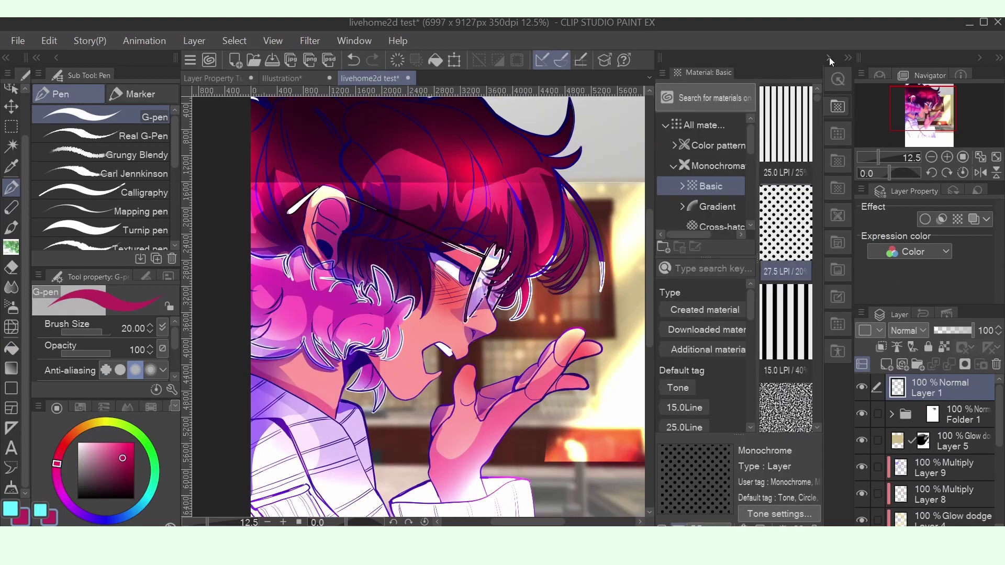
pyautogui.moveTo(799, 234); pyautogui.dragTo(534, 309)
pyautogui.moveTo(891, 263); pyautogui.dragTo(887, 262)
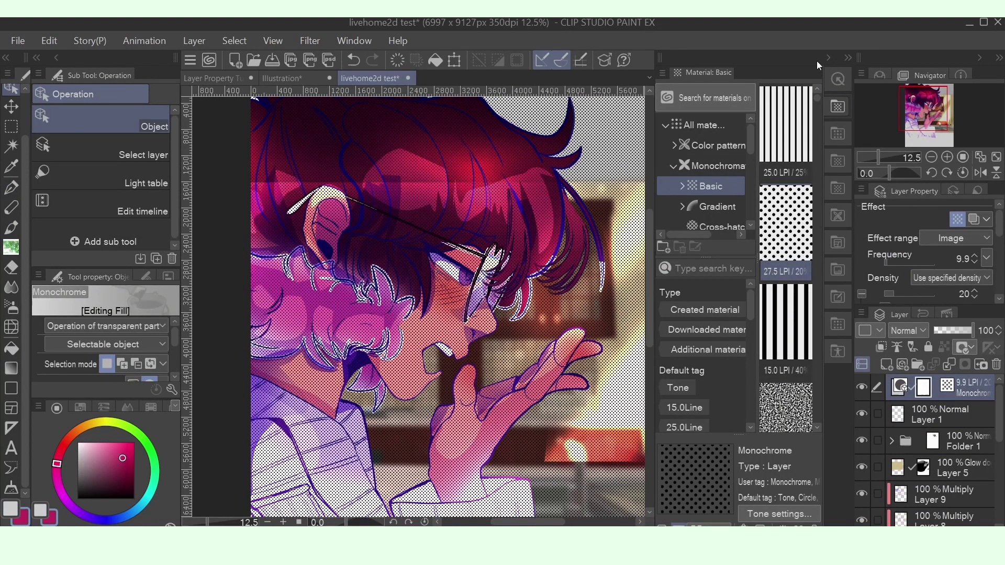
pyautogui.click(828, 58)
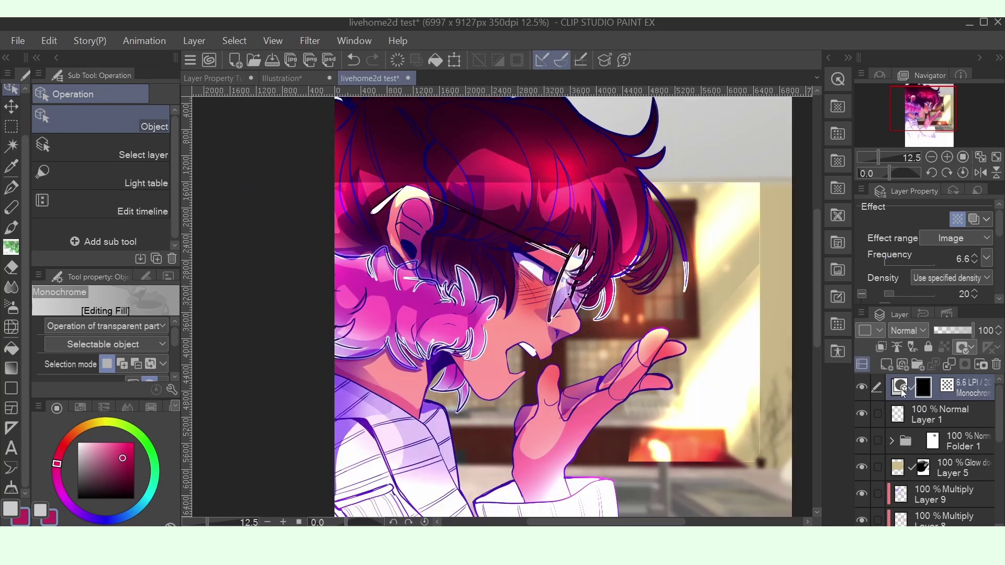
# Step: Reveal the dot tone through its layer mask with Soft airbrush strokes on the hair, shirt and background beside the hand
pyautogui.click(11, 307)
pyautogui.press(']')
pyautogui.moveTo(636, 205); pyautogui.dragTo(682, 293)
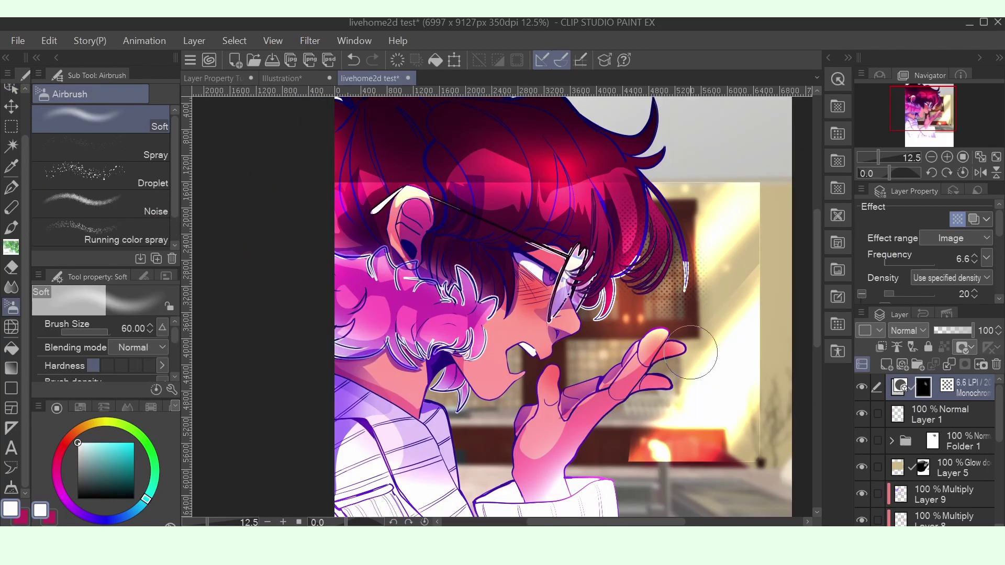
pyautogui.moveTo(690, 352); pyautogui.dragTo(682, 367)
pyautogui.moveTo(450, 260)
pyautogui.mouseDown()
pyautogui.moveTo(504, 191)
pyautogui.moveTo(584, 139)
pyautogui.moveTo(629, 127)
pyautogui.moveTo(592, 131)
pyautogui.mouseUp()
pyautogui.moveTo(408, 201); pyautogui.dragTo(369, 222)
pyautogui.moveTo(374, 369); pyautogui.dragTo(378, 384)
pyautogui.hotkey('ctrl', 'z')
pyautogui.moveTo(421, 442); pyautogui.dragTo(426, 463)
pyautogui.moveTo(568, 463)
pyautogui.mouseDown()
pyautogui.moveTo(597, 459)
pyautogui.moveTo(597, 482)
pyautogui.mouseUp()
# Step: Create a layer clipped to the tone, fill it with white, and recolor the dots with cyan and magenta airbrush
pyautogui.hotkey('ctrl', 'shift', 'n')
pyautogui.press('g')
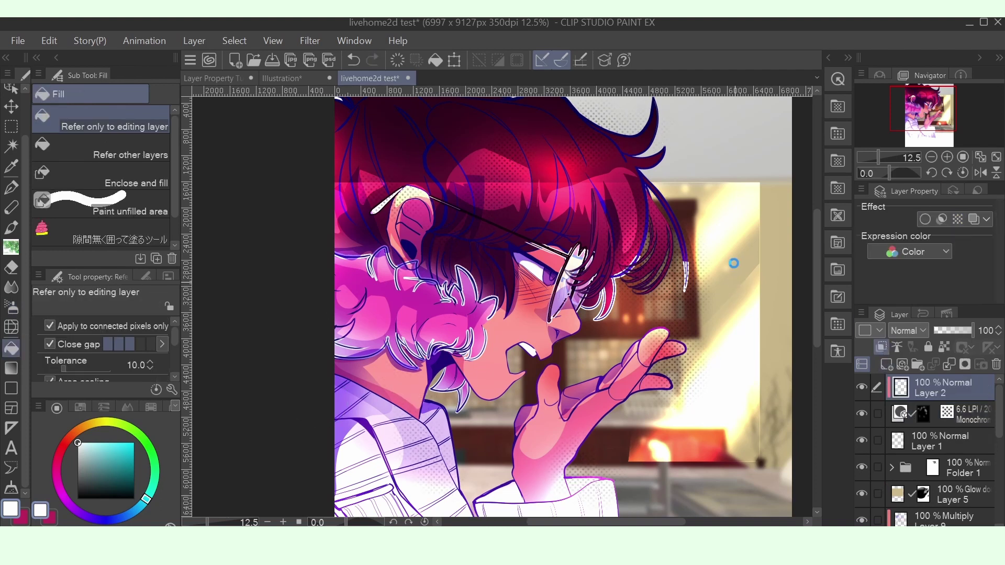
pyautogui.click(11, 307)
pyautogui.click(109, 444)
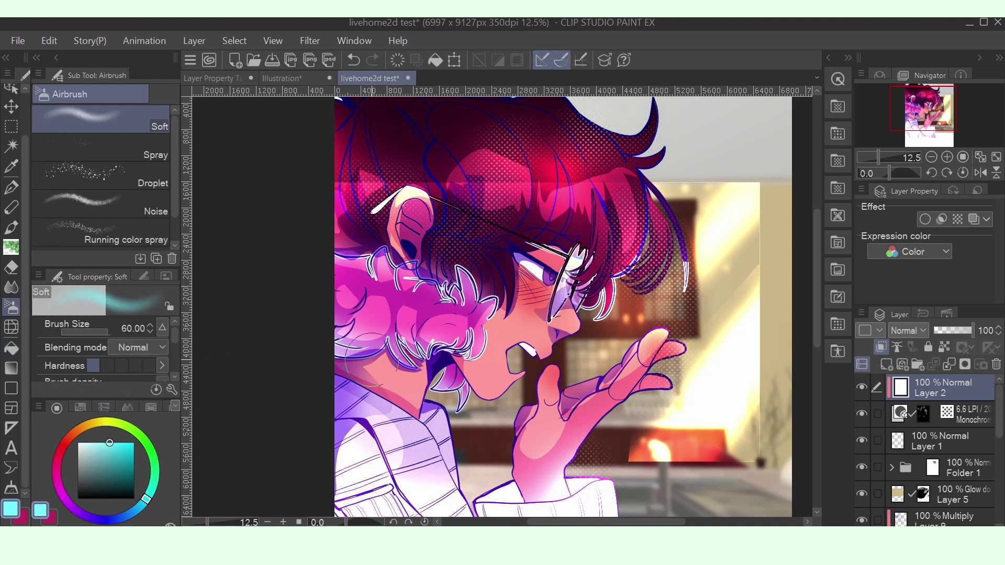
pyautogui.click(133, 442)
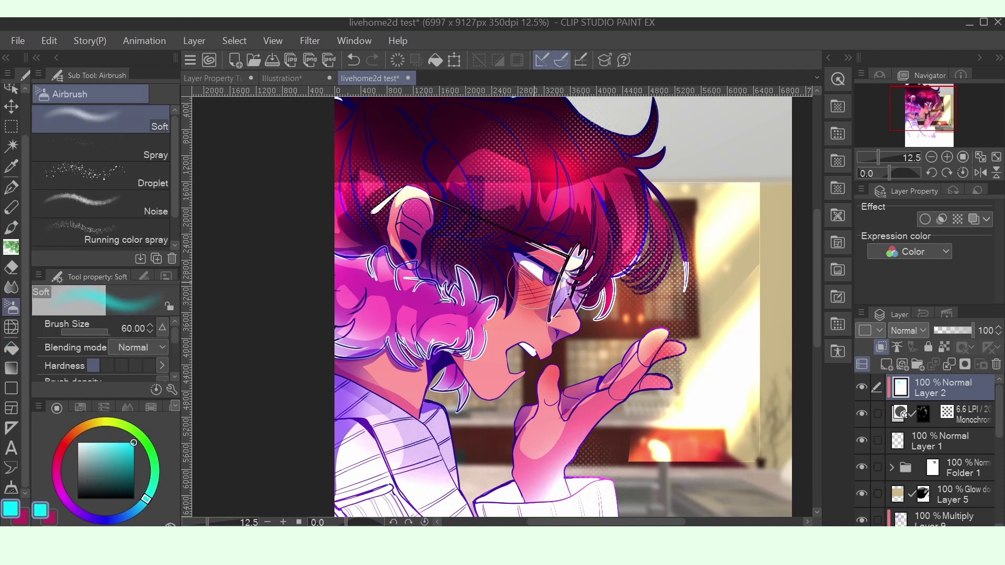
pyautogui.click(63, 496)
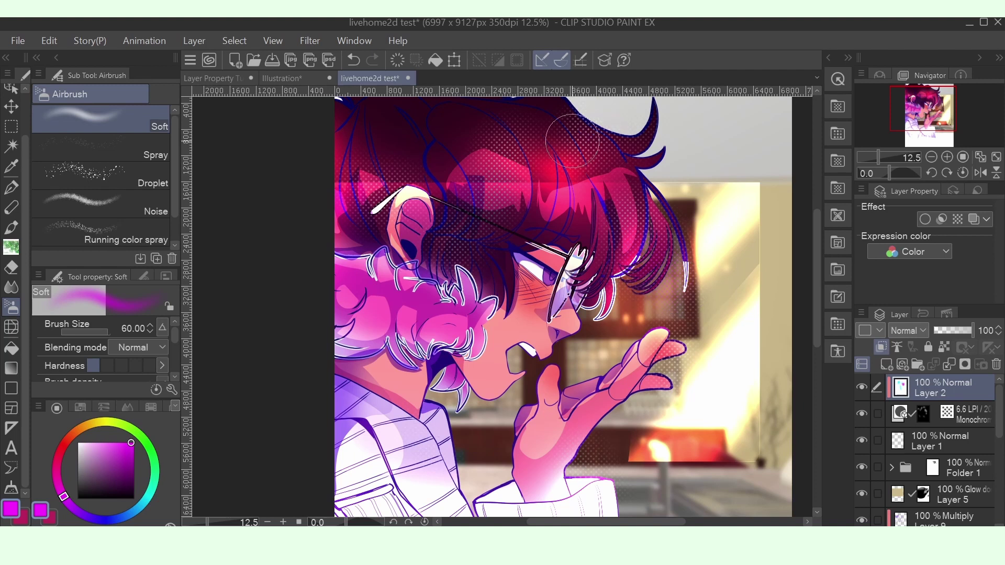
# Step: Try to reveal more tone dots along the hair on the tone layer's mask with the G-pen at size 40
pyautogui.click(931, 414)
pyautogui.press('p')
pyautogui.moveTo(641, 256); pyautogui.dragTo(582, 162)
pyautogui.hotkey('ctrl', 'z')
pyautogui.hotkey('ctrl', 'z')
pyautogui.hotkey('ctrl', 'z')
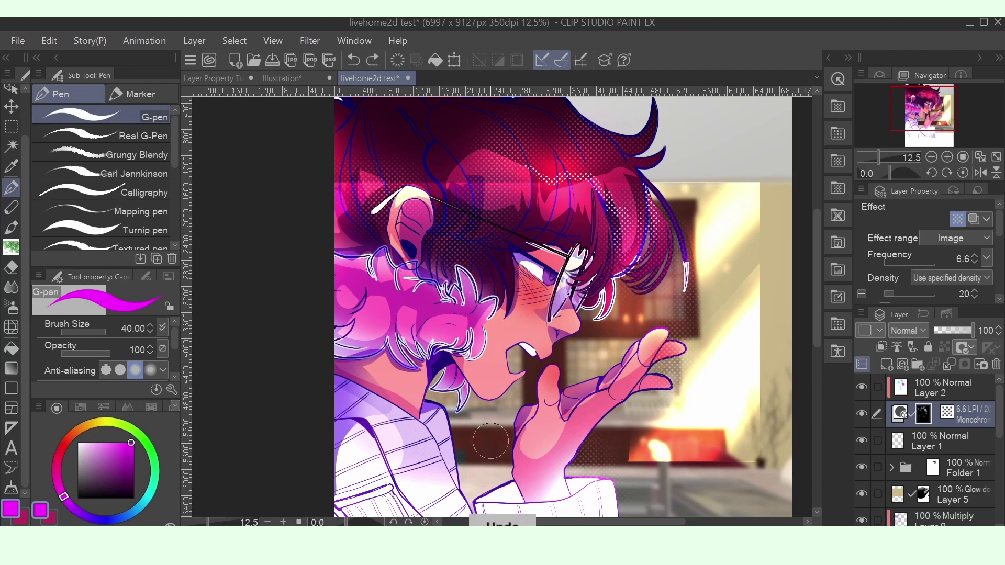
# Step: Airbrush a large soft magenta blob in the middle of the blank illustration's 60 LPI tone layer
pyautogui.press(']')
pyautogui.press(']')
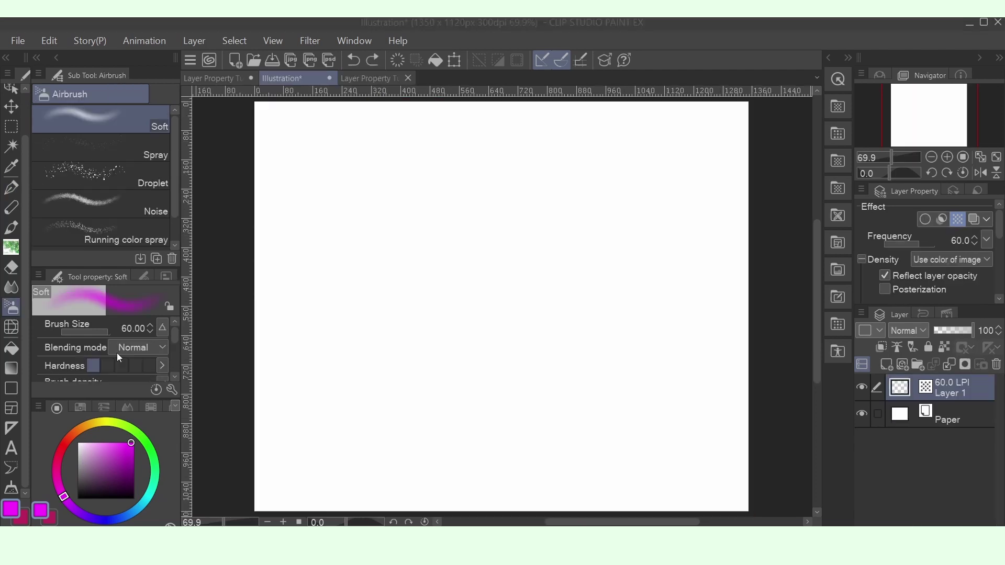
pyautogui.moveTo(418, 346)
pyautogui.mouseDown()
pyautogui.moveTo(579, 303)
pyautogui.moveTo(559, 262)
pyautogui.mouseUp()
pyautogui.press(']')
pyautogui.press(']')
pyautogui.press(']')
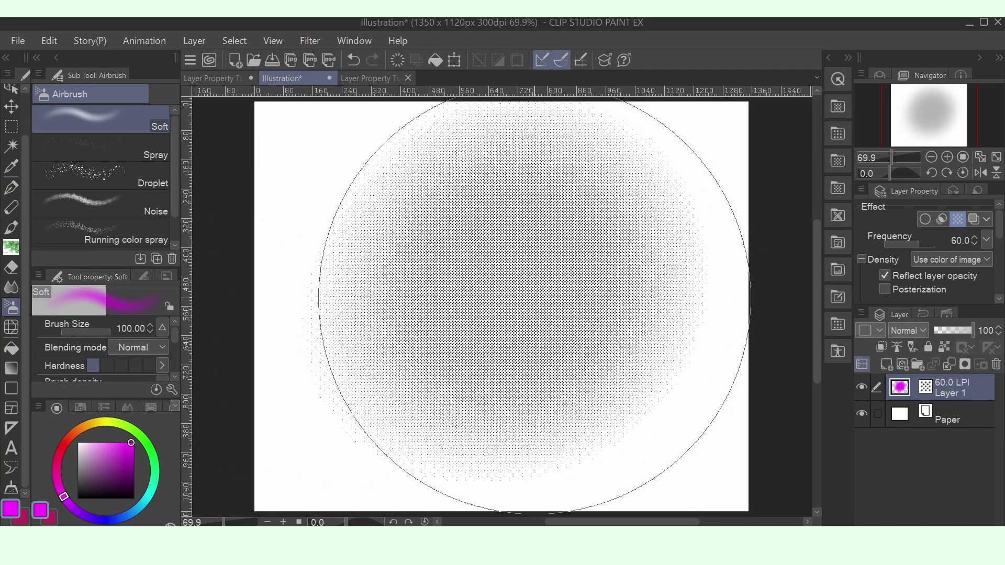
# Step: Airbrush light pink over the lower part of the toned blob with the Soft brush at size 17
pyautogui.press('[')
pyautogui.press('[')
pyautogui.press('[')
pyautogui.press('[')
pyautogui.press('[')
pyautogui.press('[')
pyautogui.press('[')
pyautogui.press('[')
pyautogui.moveTo(109, 445); pyautogui.dragTo(91, 445)
pyautogui.press('[')
pyautogui.press('[')
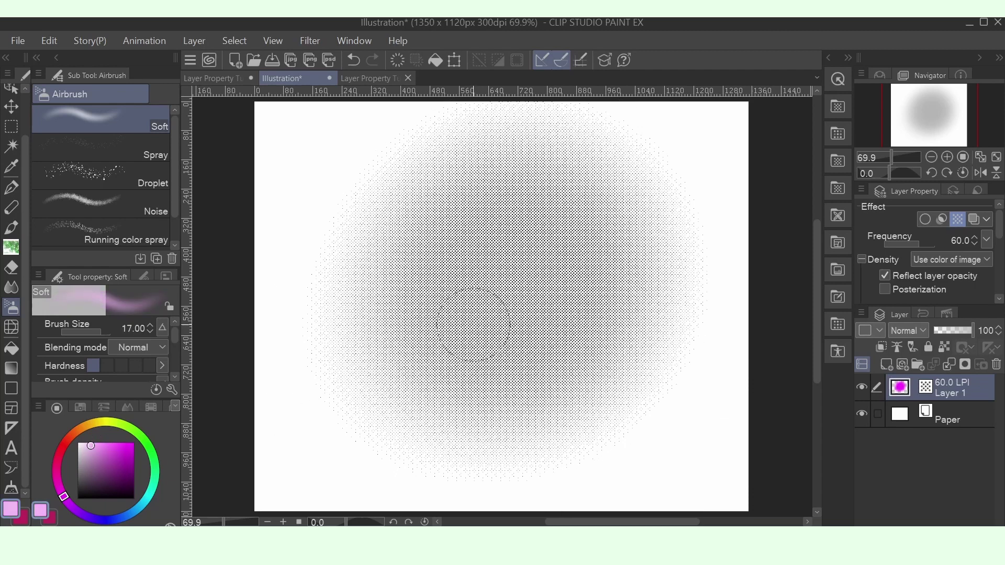
pyautogui.moveTo(474, 324)
pyautogui.mouseDown()
pyautogui.moveTo(504, 350)
pyautogui.moveTo(482, 321)
pyautogui.moveTo(493, 311)
pyautogui.moveTo(594, 349)
pyautogui.moveTo(565, 372)
pyautogui.mouseUp()
# Step: Airbrush dark purple over the lower part of the toned blob with the Soft brush at size 40
pyautogui.press(']')
pyautogui.press(']')
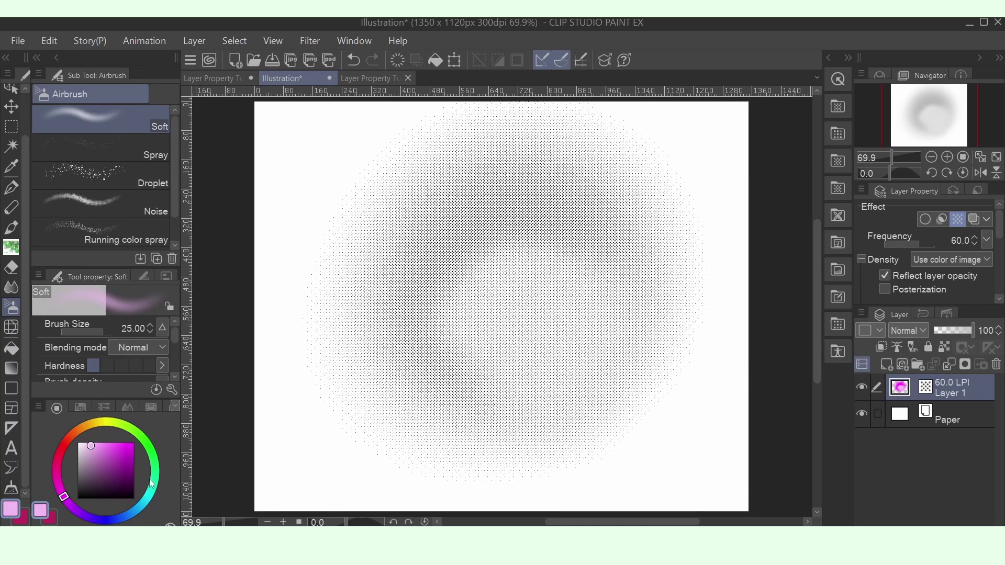
pyautogui.click(100, 473)
pyautogui.click(116, 488)
pyautogui.press(']')
pyautogui.press(']')
pyautogui.moveTo(516, 330)
pyautogui.mouseDown()
pyautogui.moveTo(377, 426)
pyautogui.moveTo(523, 377)
pyautogui.mouseUp()
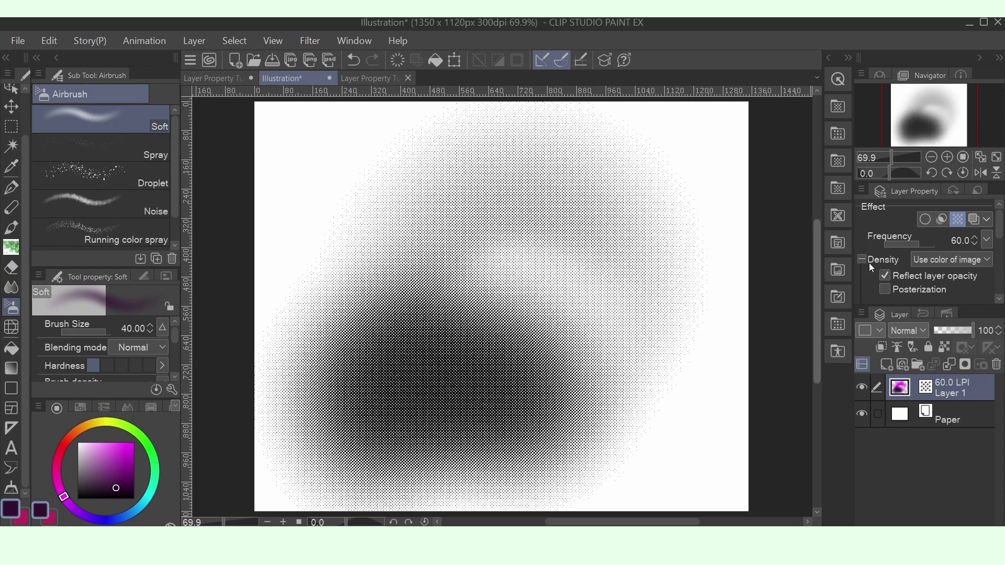
# Step: Set the tone frequency to 5.0 and paint further strokes in dark purple and pale pink with the airbrush at size 25
pyautogui.moveTo(921, 240); pyautogui.dragTo(879, 247)
pyautogui.press('[')
pyautogui.press('[')
pyautogui.moveTo(523, 366)
pyautogui.mouseDown()
pyautogui.moveTo(503, 198)
pyautogui.moveTo(591, 241)
pyautogui.mouseUp()
pyautogui.click(90, 443)
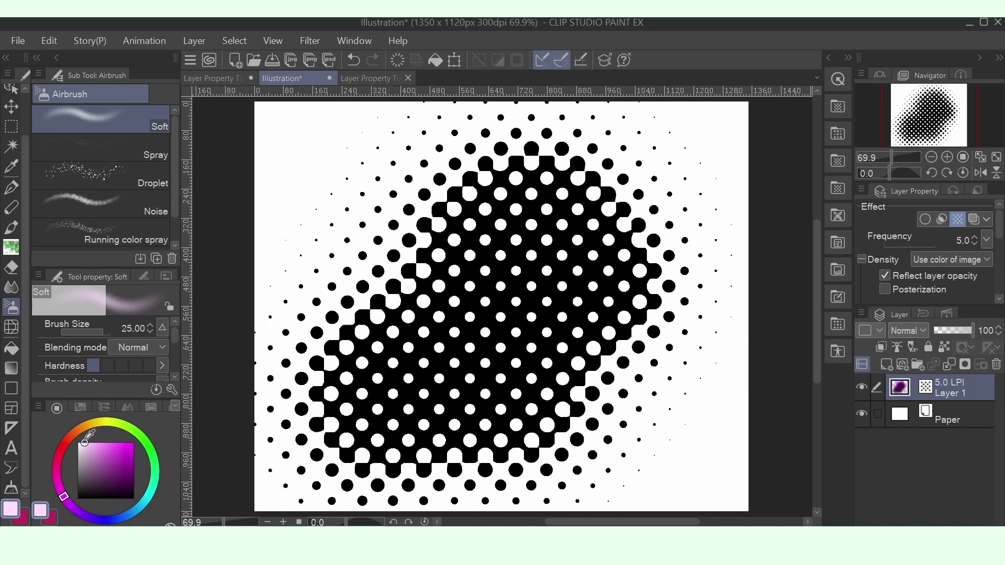
pyautogui.moveTo(366, 298)
pyautogui.mouseDown()
pyautogui.moveTo(440, 367)
pyautogui.moveTo(414, 442)
pyautogui.moveTo(366, 366)
pyautogui.moveTo(335, 283)
pyautogui.moveTo(523, 288)
pyautogui.mouseUp()
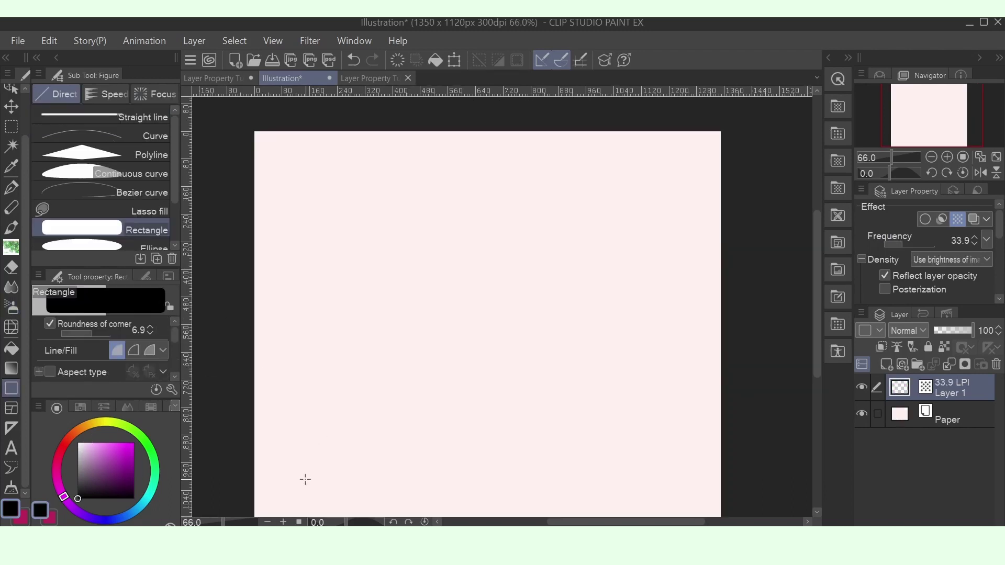
# Step: Draw six overlapping rounded rectangles on the 33.9 LPI tone layer, stepping from black through lighter greys to near white
pyautogui.moveTo(272, 379); pyautogui.dragTo(424, 488)
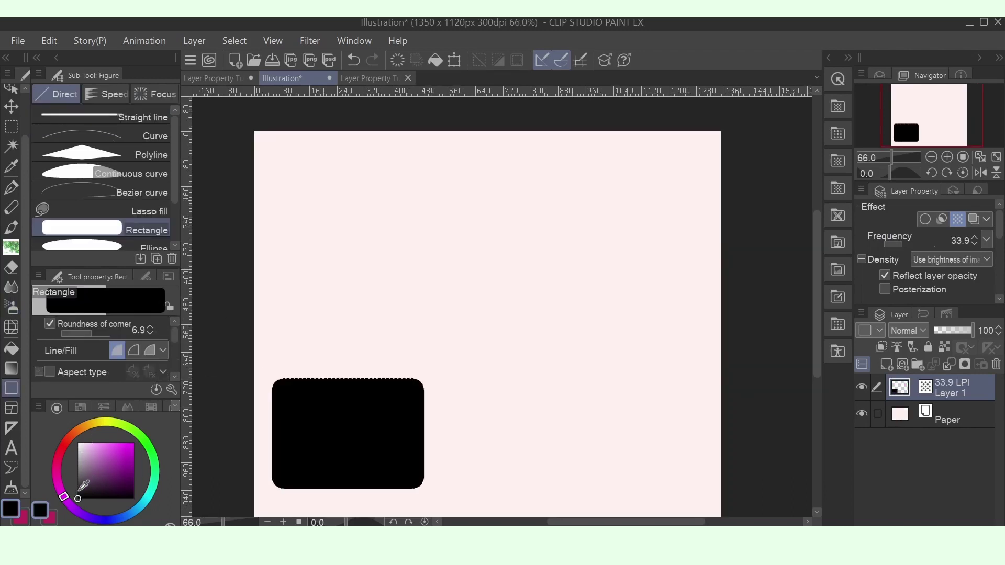
pyautogui.click(77, 478)
pyautogui.moveTo(289, 265); pyautogui.dragTo(433, 403)
pyautogui.click(78, 469)
pyautogui.moveTo(403, 272); pyautogui.dragTo(509, 403)
pyautogui.click(77, 458)
pyautogui.moveTo(370, 194); pyautogui.dragTo(549, 312)
pyautogui.click(77, 451)
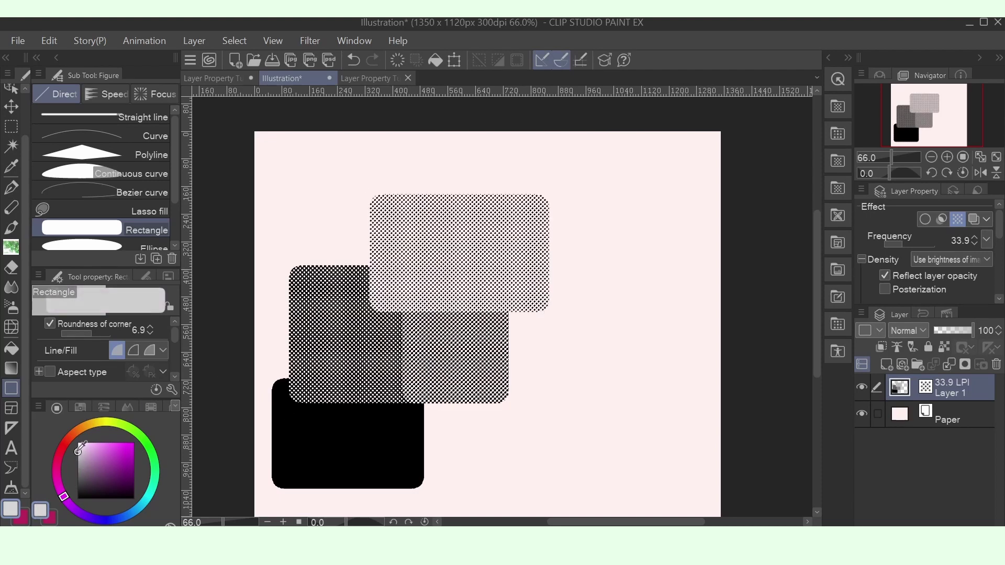
pyautogui.moveTo(490, 232); pyautogui.dragTo(654, 425)
pyautogui.click(78, 443)
pyautogui.moveTo(561, 186); pyautogui.dragTo(733, 330)
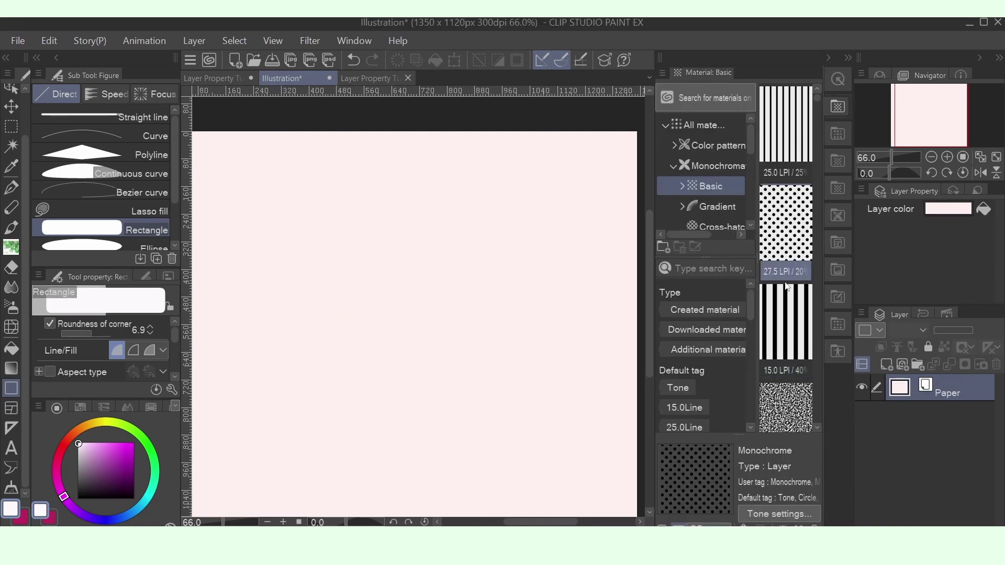
# Step: Place the 15.0 LPI / 40% line tone material on the canvas and set its frequency to 5.0 and density to 6
pyautogui.moveTo(786, 286); pyautogui.dragTo(442, 374)
pyautogui.moveTo(890, 260); pyautogui.dragTo(887, 294)
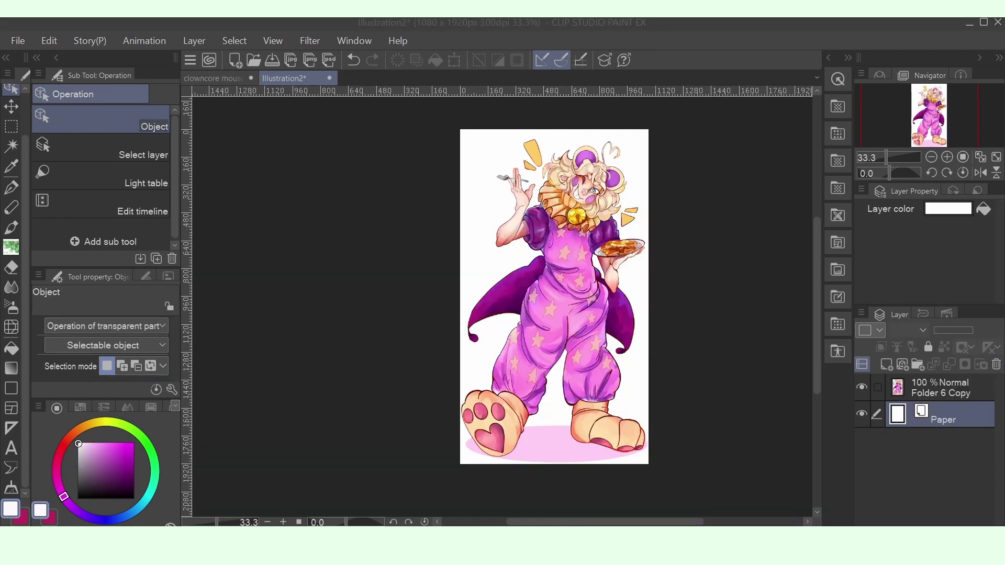
pyautogui.click(235, 392)
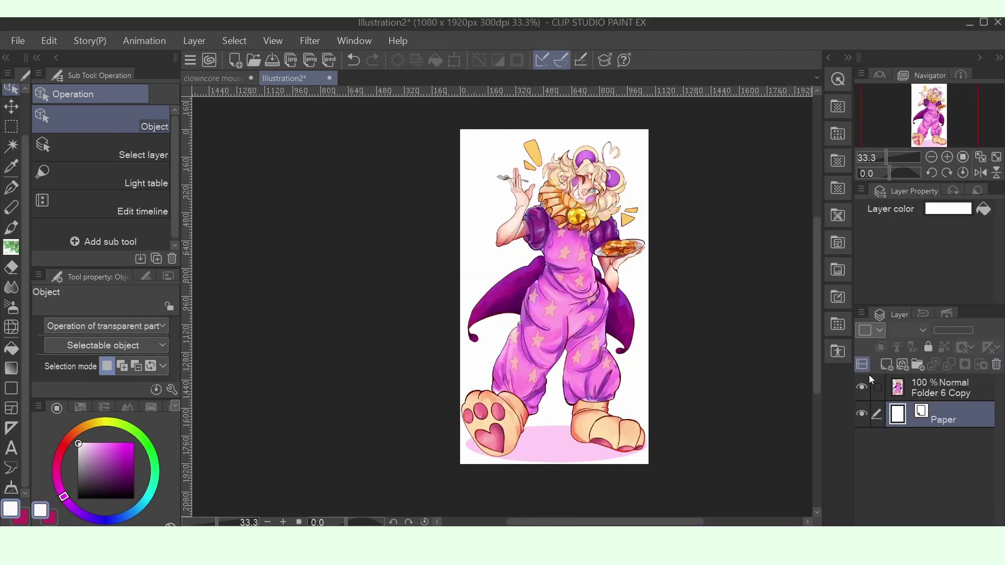
# Step: Apply the Layer color effect to the character layer Folder 6 Copy in Illustration2
pyautogui.click(952, 393)
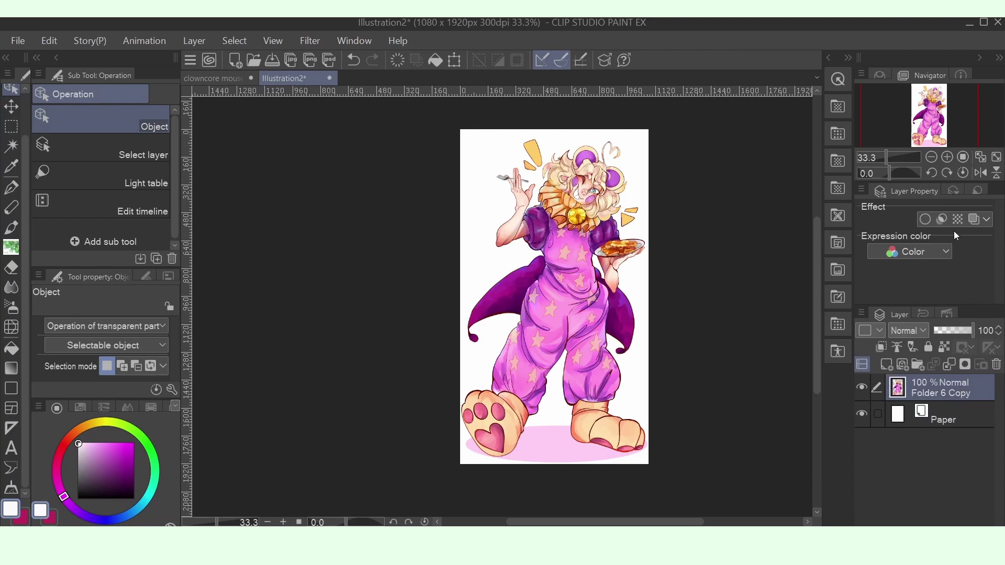
pyautogui.click(973, 222)
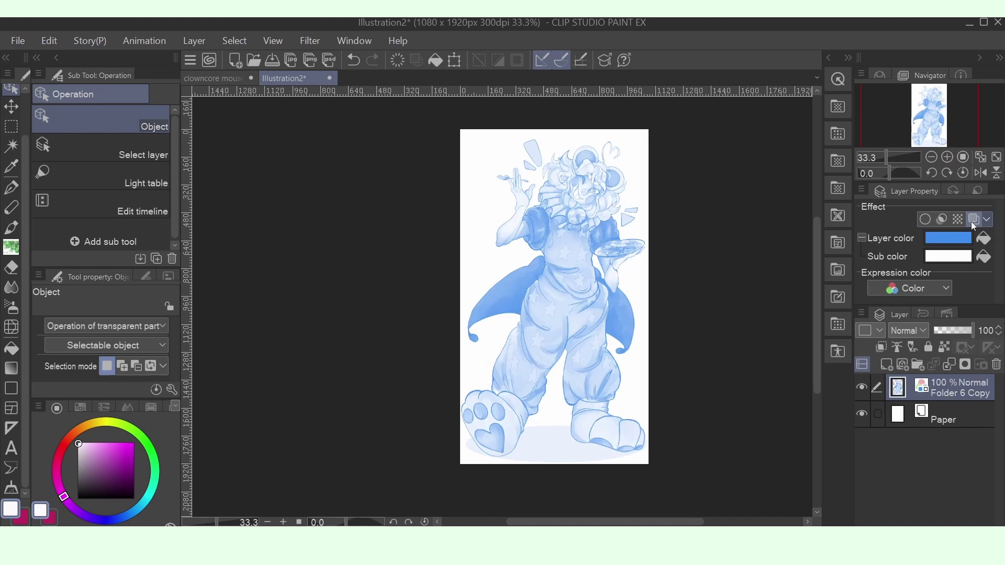
pyautogui.scroll(1, 784, 241)
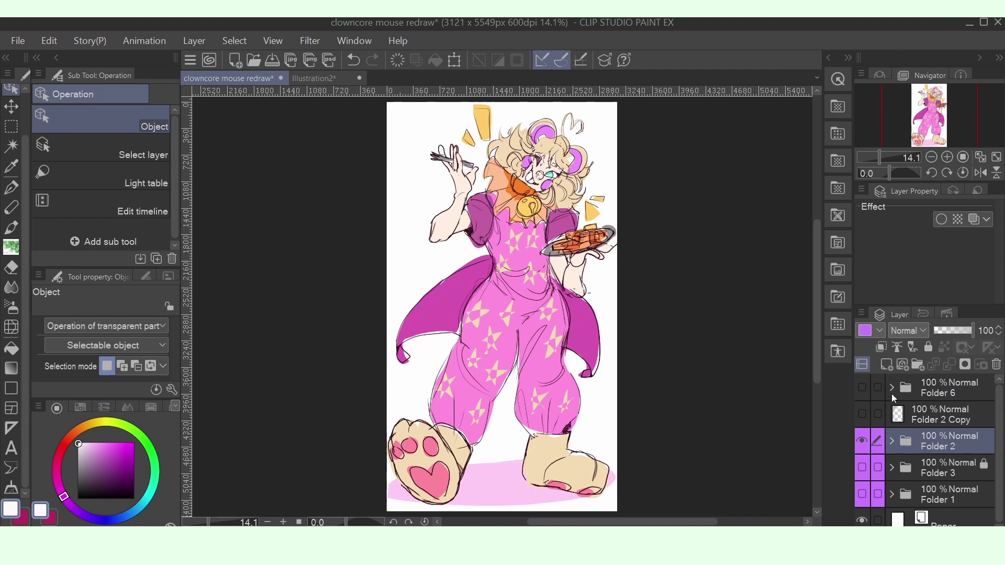
# Step: Apply the Layer color effect to Folder 2 in the clowncore mouse redraw and check the contents of Folder 6
pyautogui.click(974, 220)
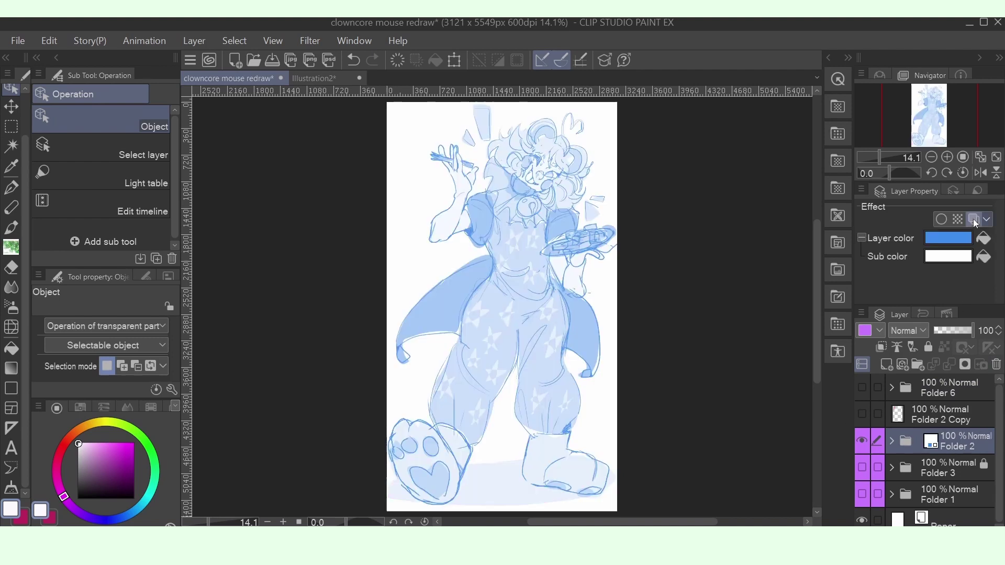
pyautogui.click(891, 389)
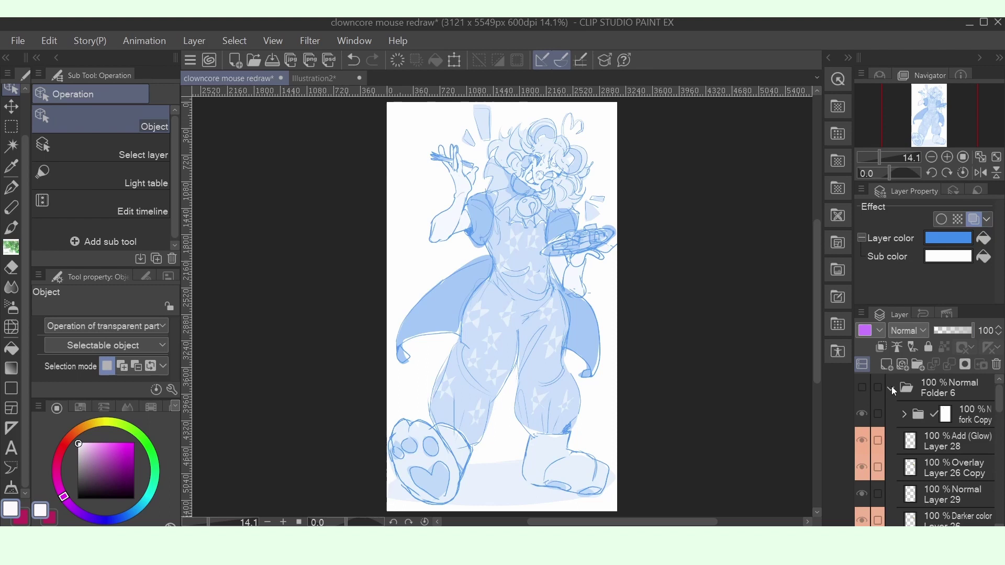
pyautogui.click(892, 389)
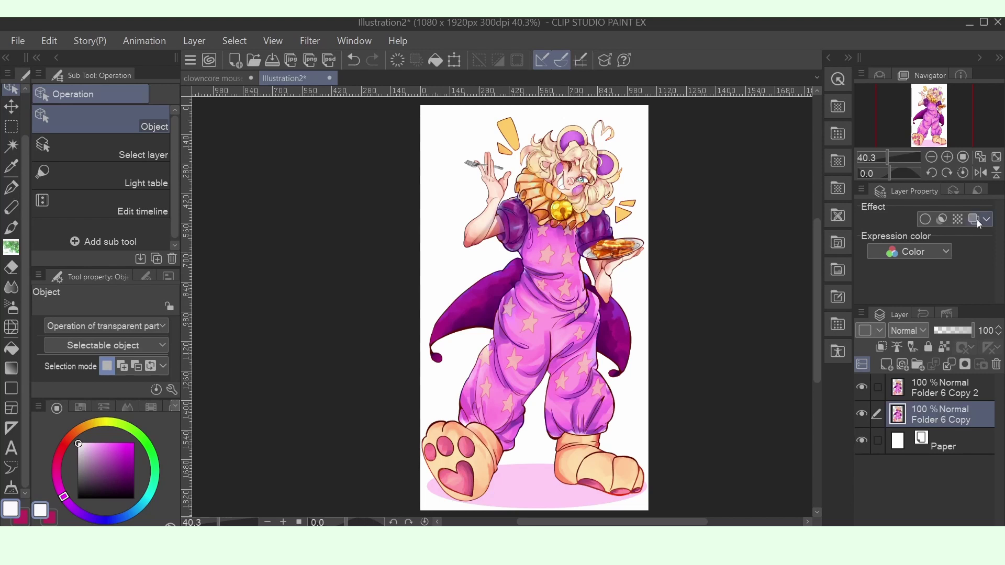
# Step: Apply the Layer color effect to Folder 6 Copy and set its layer color to purple AB3EEC
pyautogui.click(973, 219)
pyautogui.click(948, 238)
pyautogui.click(611, 275)
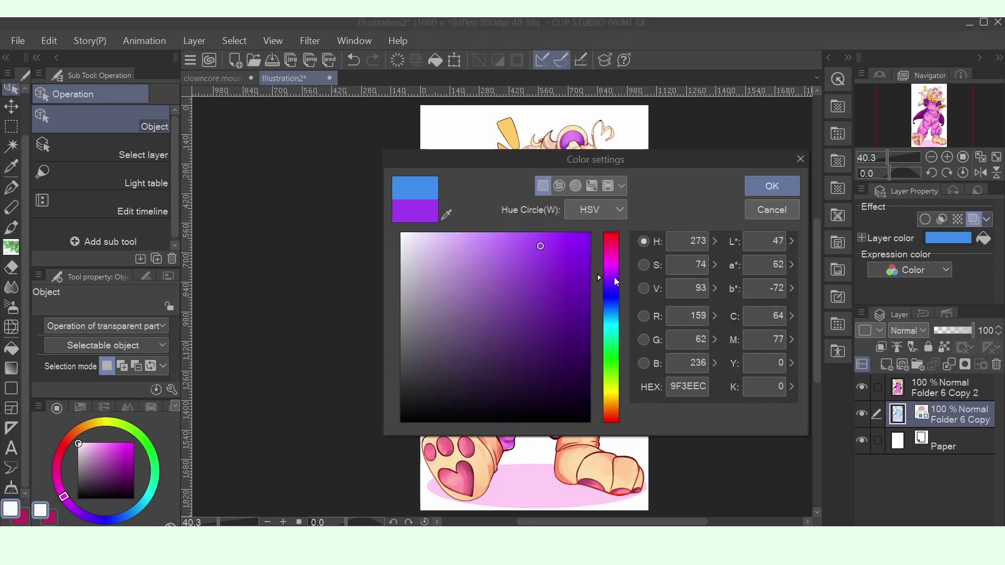
pyautogui.click(771, 186)
# Step: Shift the purple copy slightly left and down behind the character and lower its opacity to 31%
pyautogui.hotkey('ctrl', 't')
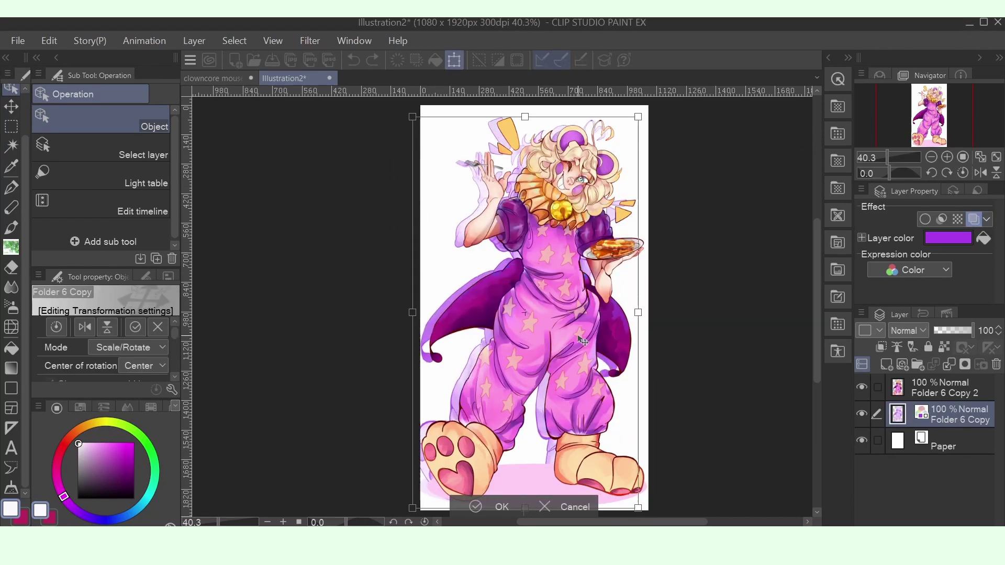
pyautogui.press('Return')
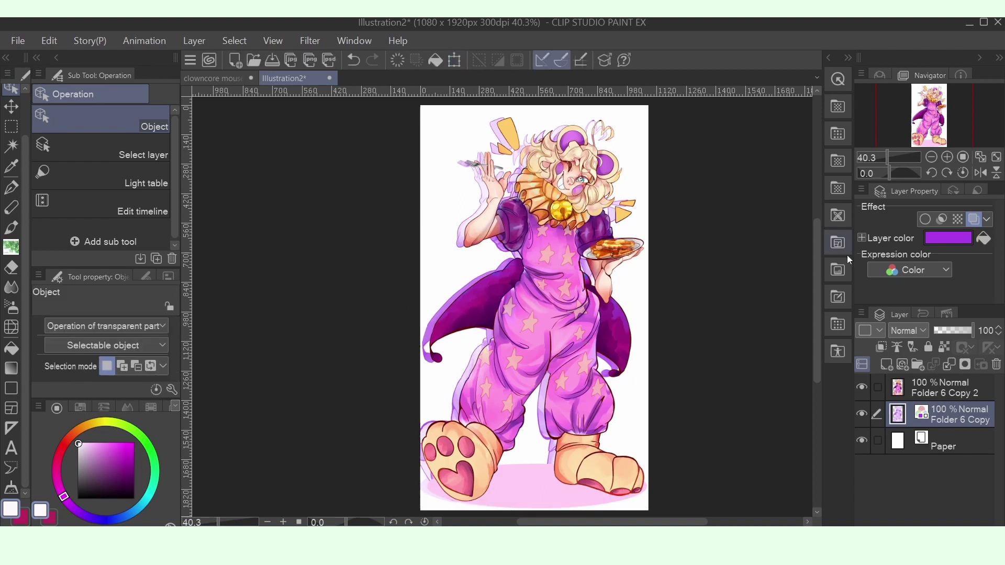
pyautogui.moveTo(953, 332); pyautogui.dragTo(945, 334)
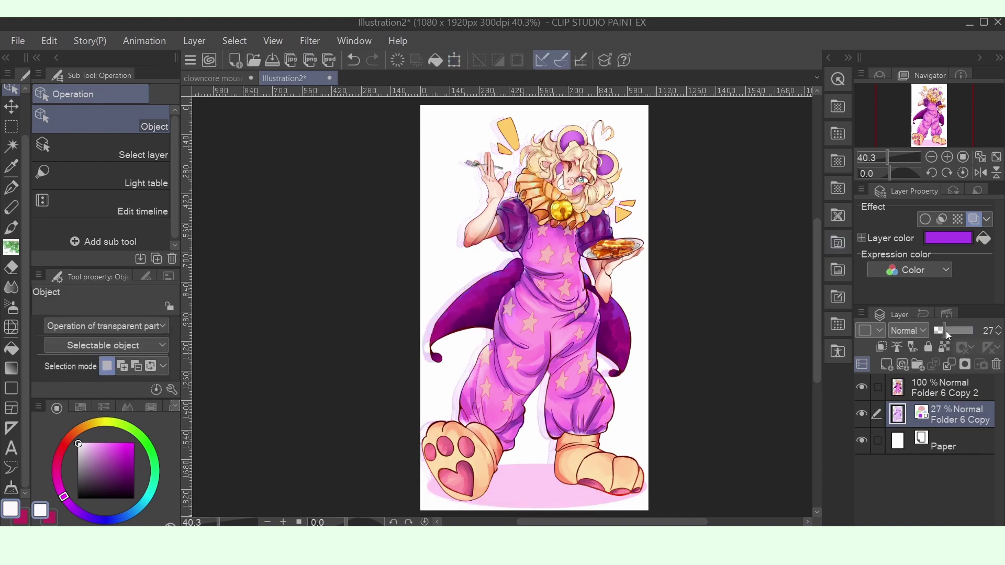
pyautogui.moveTo(945, 334); pyautogui.dragTo(946, 333)
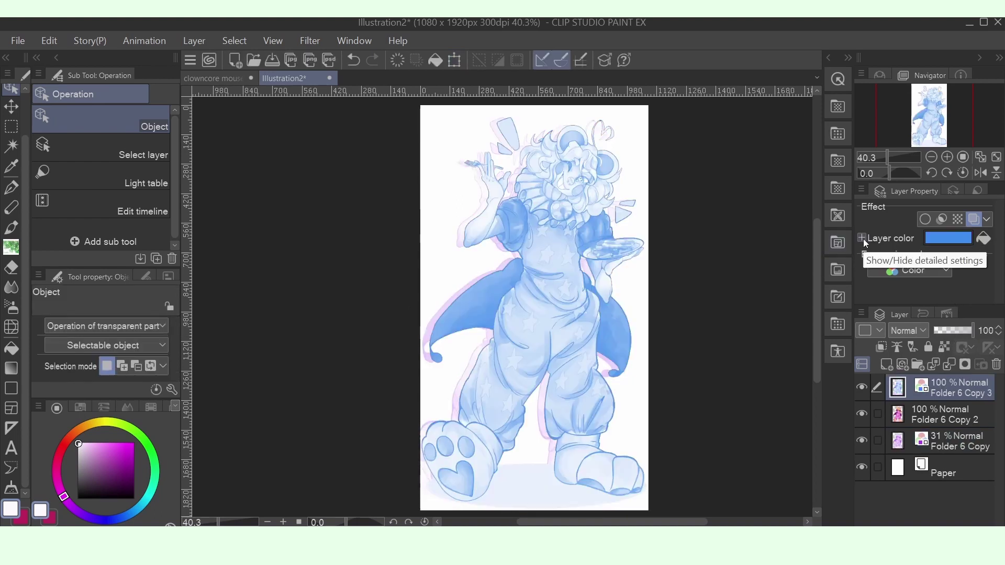
# Step: Set Folder 6 Copy 3's layer color to crimson and its sub color to dark blue
pyautogui.click(862, 239)
pyautogui.click(940, 240)
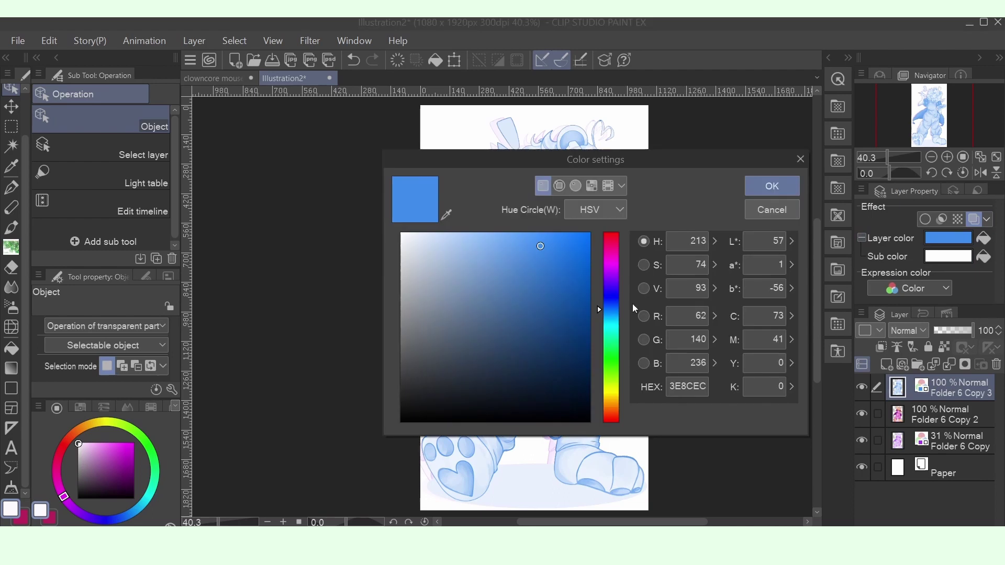
pyautogui.moveTo(614, 257); pyautogui.dragTo(618, 239)
pyautogui.click(568, 231)
pyautogui.click(756, 187)
pyautogui.click(948, 255)
pyautogui.click(611, 293)
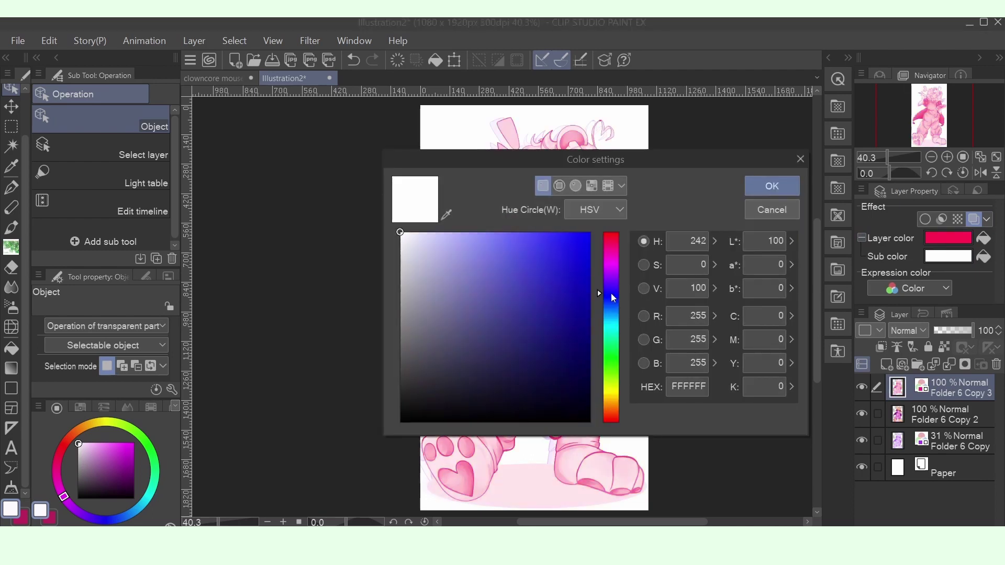
pyautogui.click(571, 311)
pyautogui.click(772, 186)
# Step: Lower Folder 6 Copy 3's opacity to 64% and try blending modes including Color burn, Overlay and Lighter color
pyautogui.scroll(-7, 914, 330)
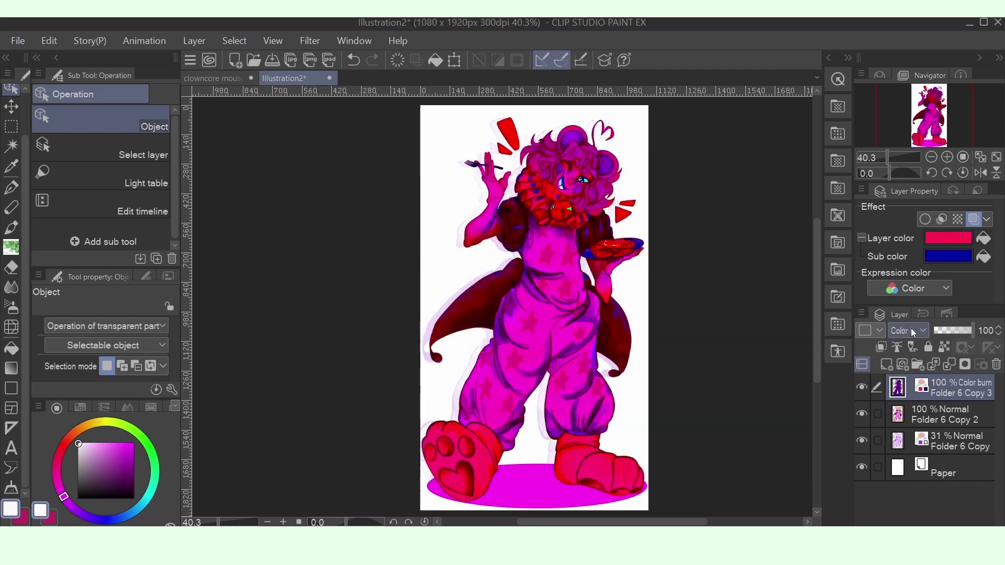
pyautogui.moveTo(972, 327); pyautogui.dragTo(959, 331)
pyautogui.scroll(-4, 899, 331)
pyautogui.scroll(-9, 899, 331)
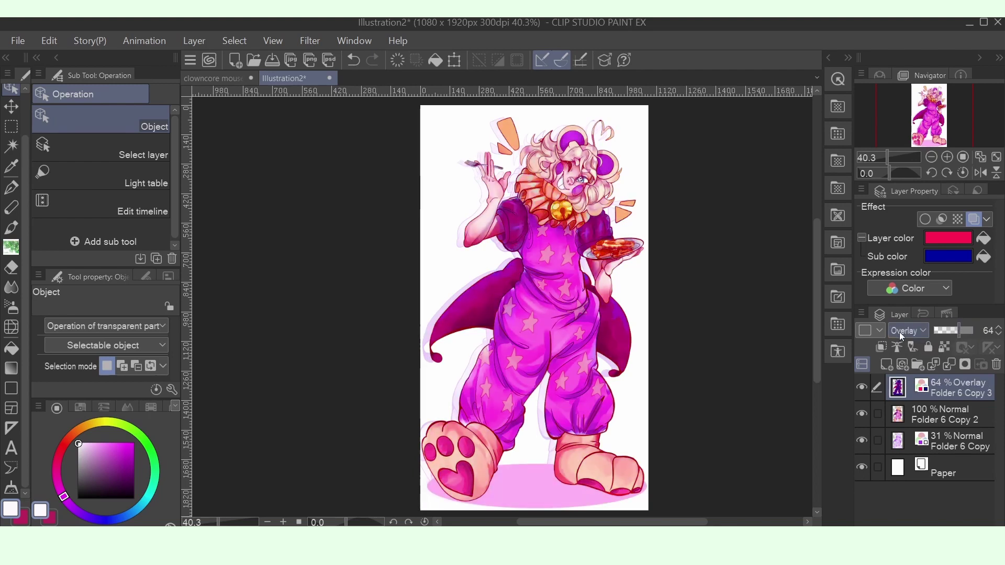
pyautogui.scroll(4, 899, 332)
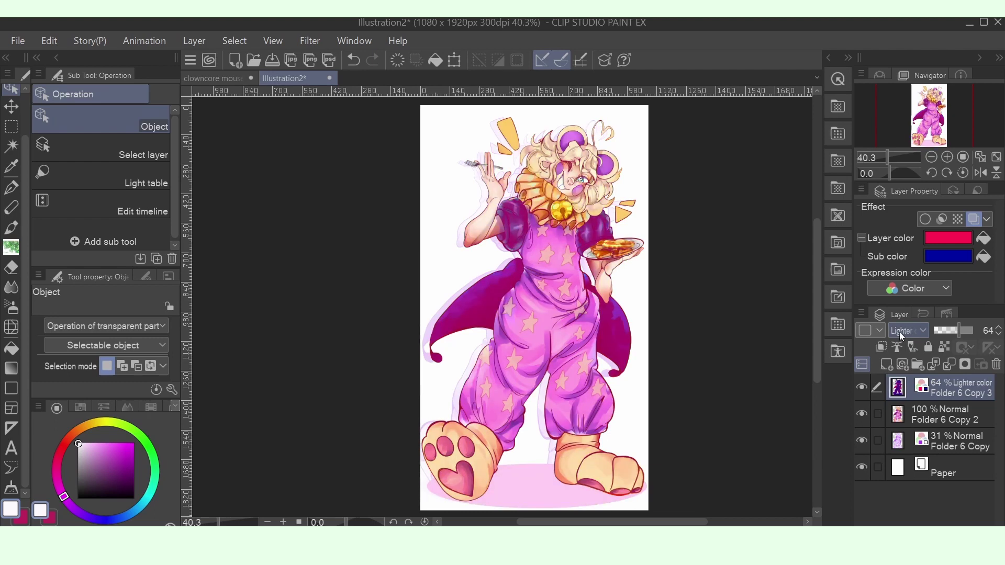
# Step: Try the Hue and Saturation blending modes on the Folder 6 Copy 3 layer
pyautogui.scroll(-13, 910, 332)
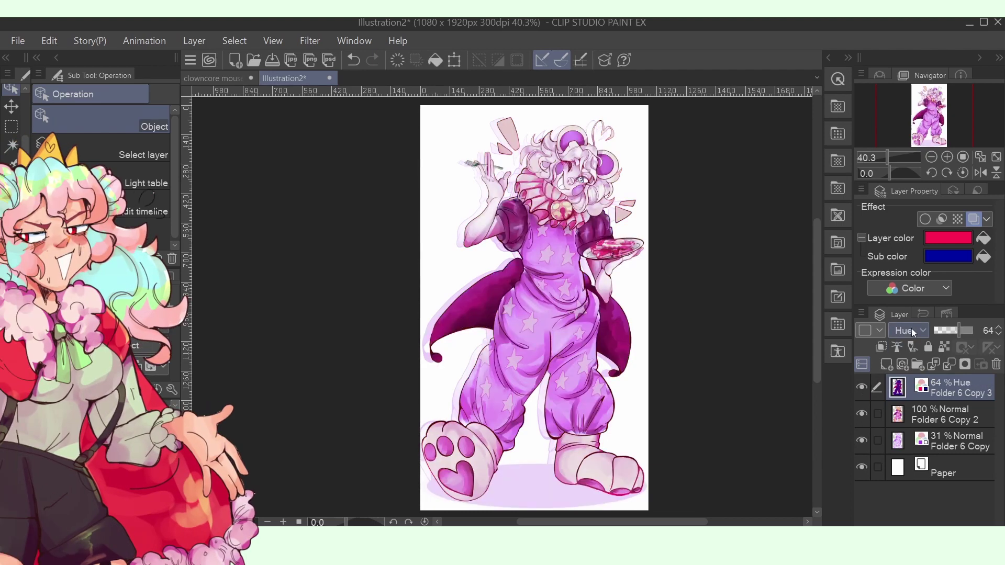
pyautogui.scroll(1, 913, 332)
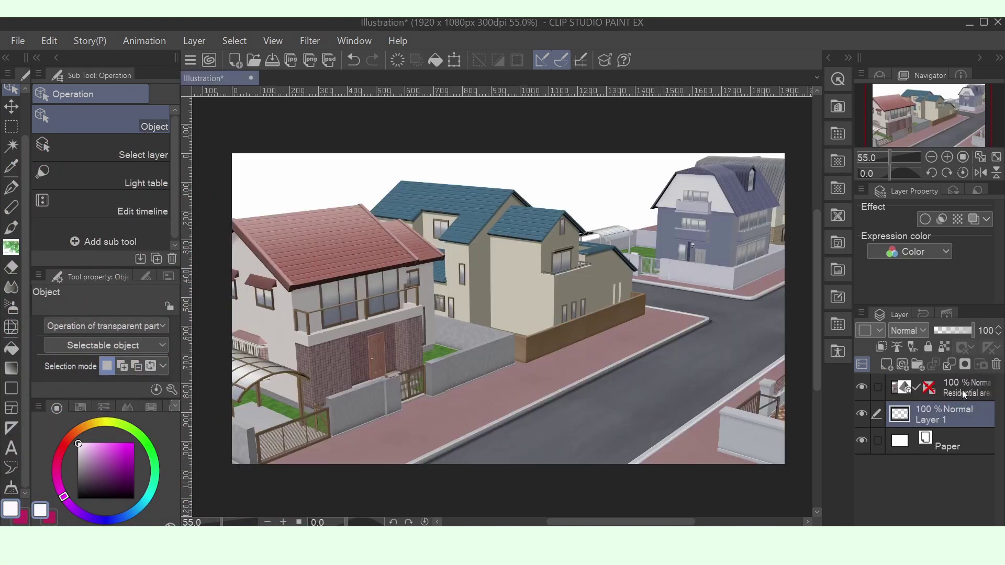
# Step: Rasterize the 3D Residential area layer and duplicate the rasterized layer
pyautogui.click(962, 394)
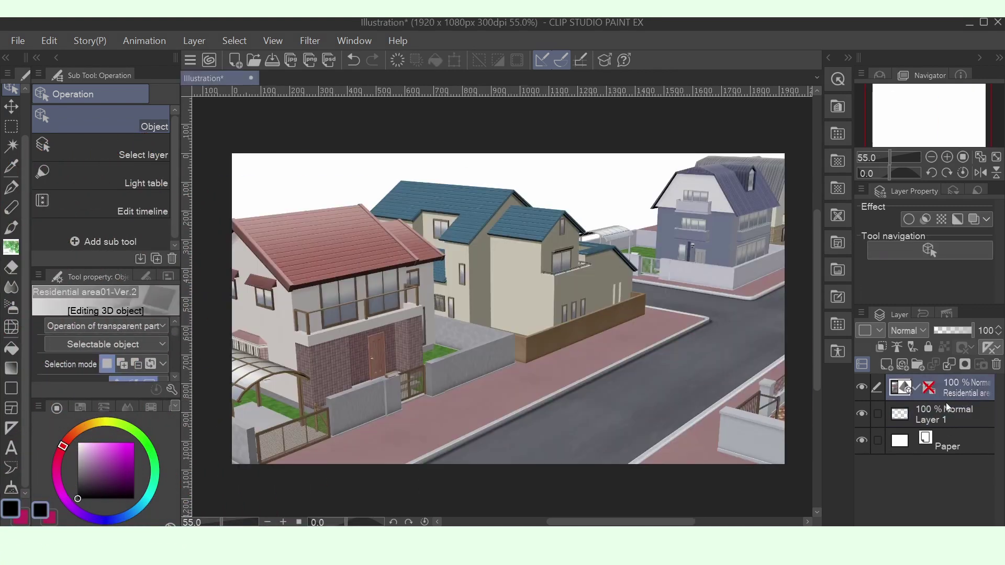
pyautogui.rightClick(961, 392)
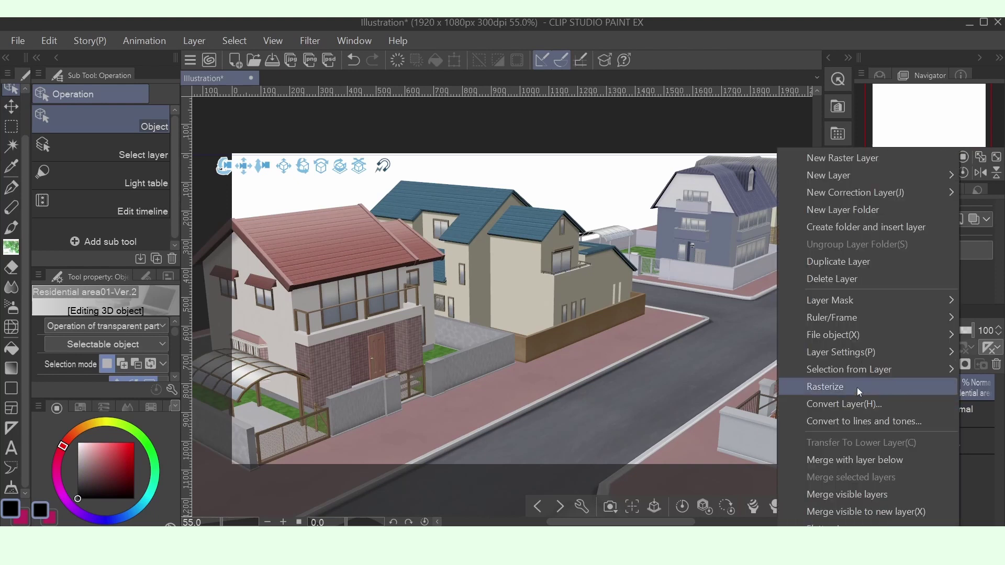
pyautogui.click(856, 387)
pyautogui.rightClick(957, 392)
pyautogui.click(859, 262)
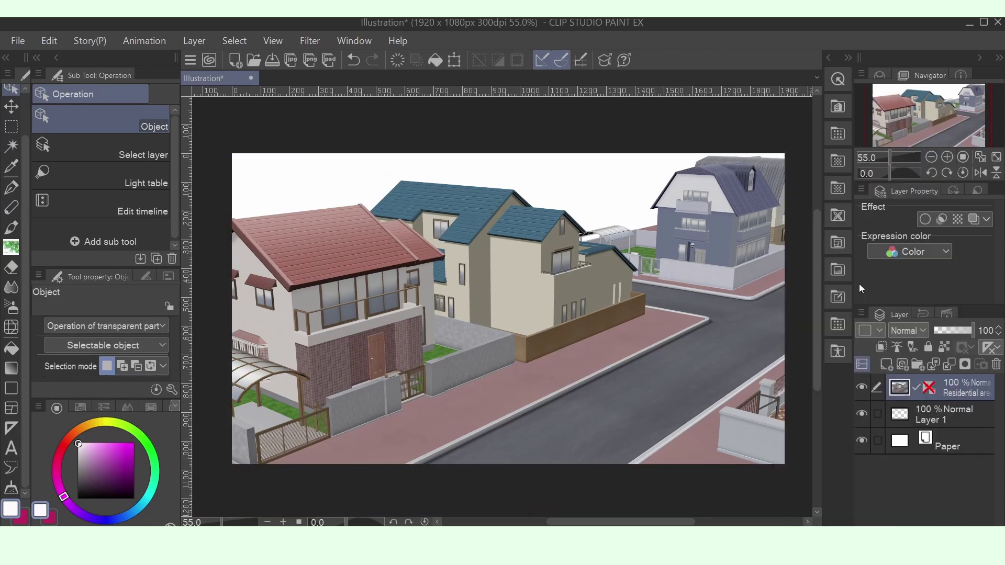
# Step: Delete the rulers from both rasterized Residential area layers and remove the empty Layer 1
pyautogui.rightClick(928, 390)
pyautogui.click(874, 264)
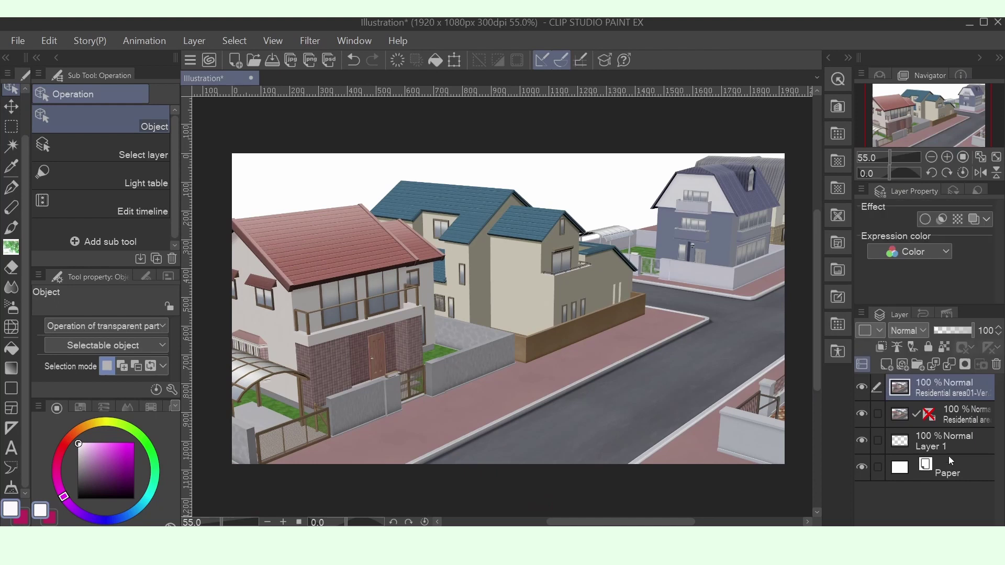
pyautogui.rightClick(928, 419)
pyautogui.click(869, 291)
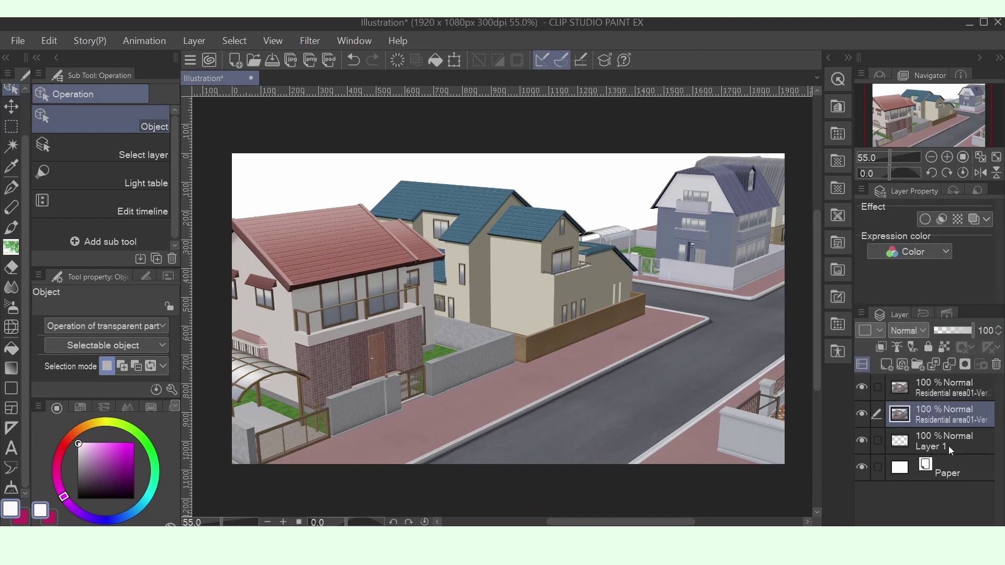
pyautogui.click(947, 449)
pyautogui.click(996, 369)
# Step: Rename the lower Residential area layer as color and the upper one as line
pyautogui.doubleClick(947, 418)
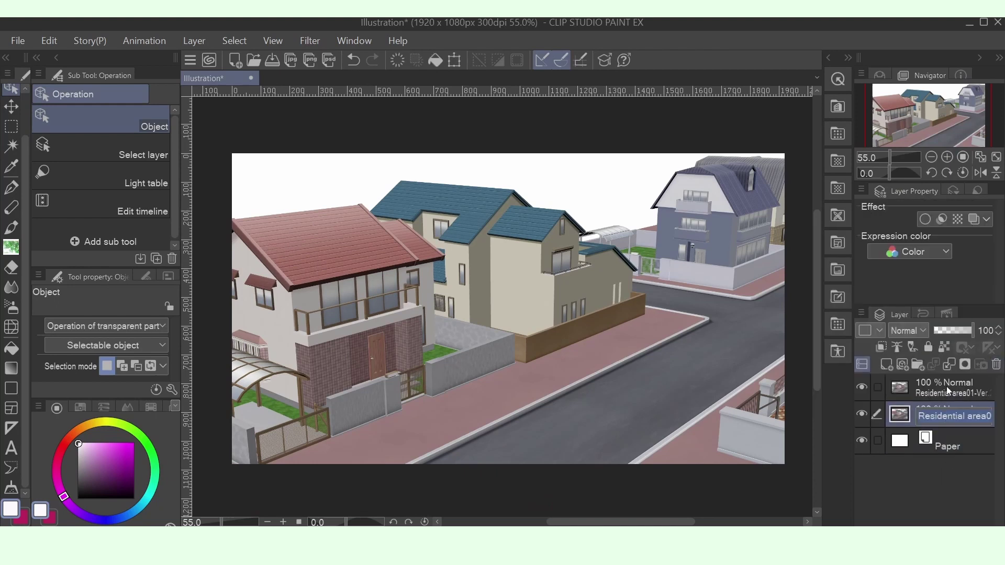
pyautogui.write('color')
pyautogui.press('Return')
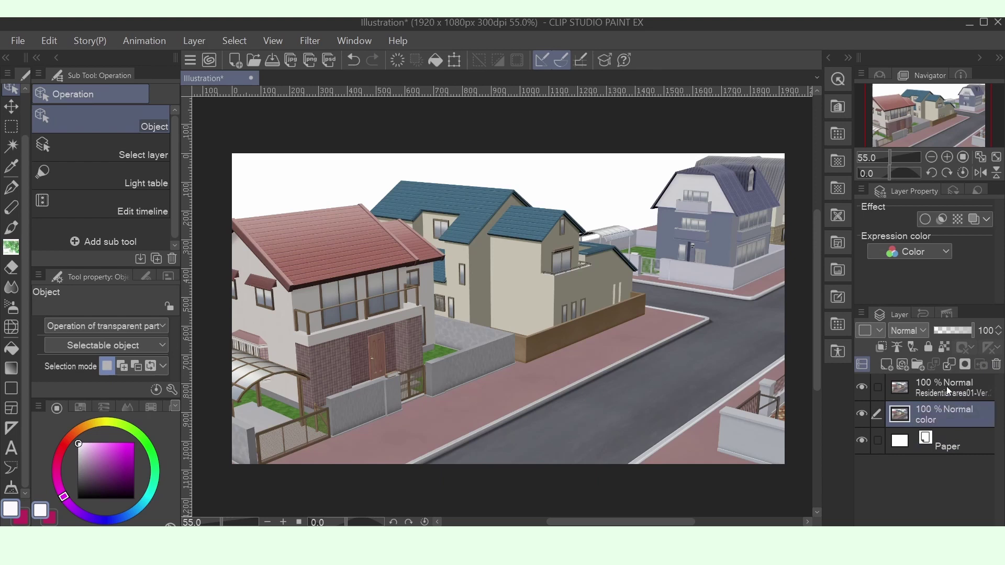
pyautogui.click(947, 390)
pyautogui.doubleClick(955, 394)
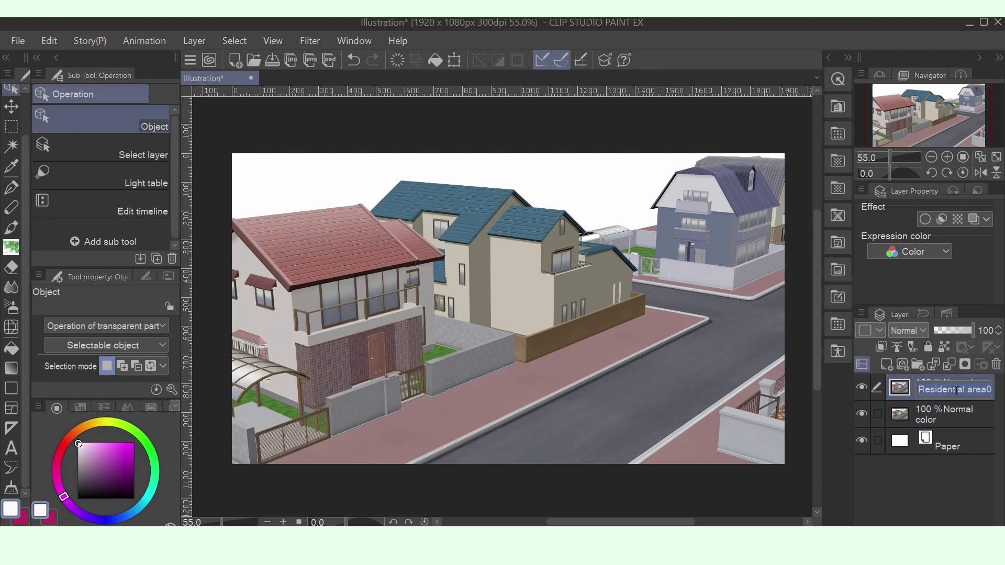
pyautogui.write('line')
pyautogui.press('Return')
# Step: With the color layer hidden, apply the Artistic filter to the line layer as Lines only, line thickness 13, and show the color layer again
pyautogui.click(861, 413)
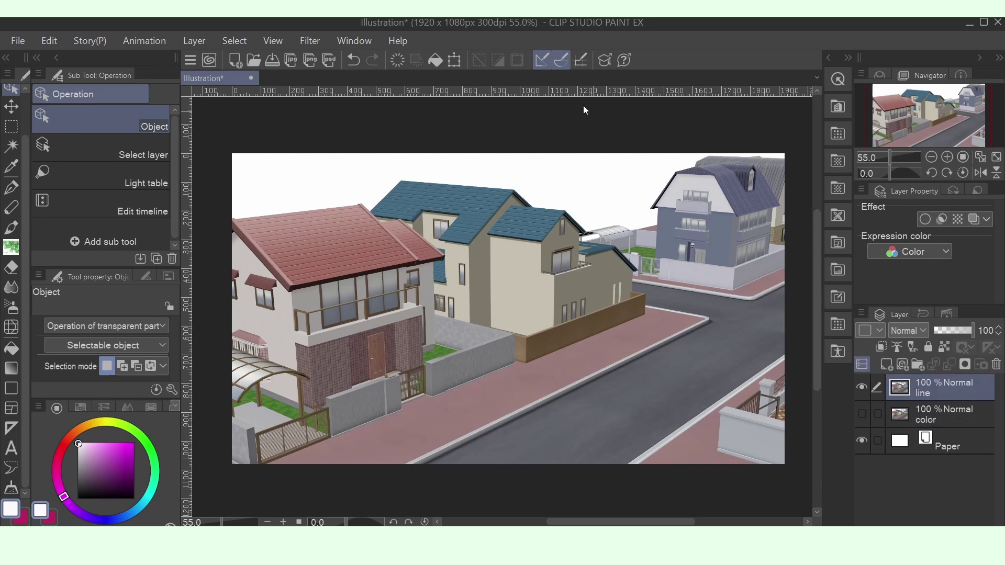
pyautogui.click(316, 44)
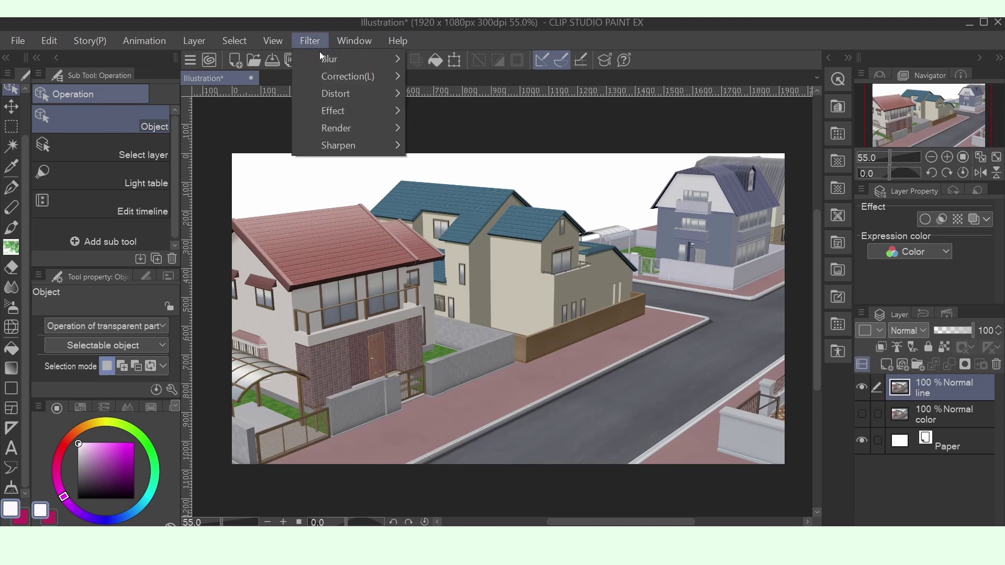
pyautogui.moveTo(347, 109)
pyautogui.click(469, 116)
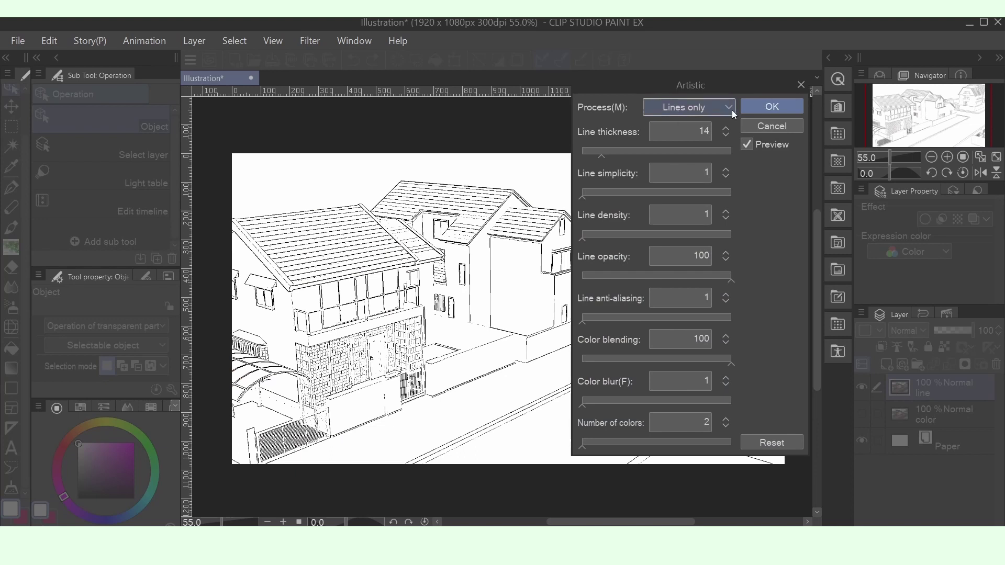
pyautogui.moveTo(611, 150)
pyautogui.mouseDown()
pyautogui.moveTo(589, 155)
pyautogui.moveTo(601, 155)
pyautogui.mouseUp()
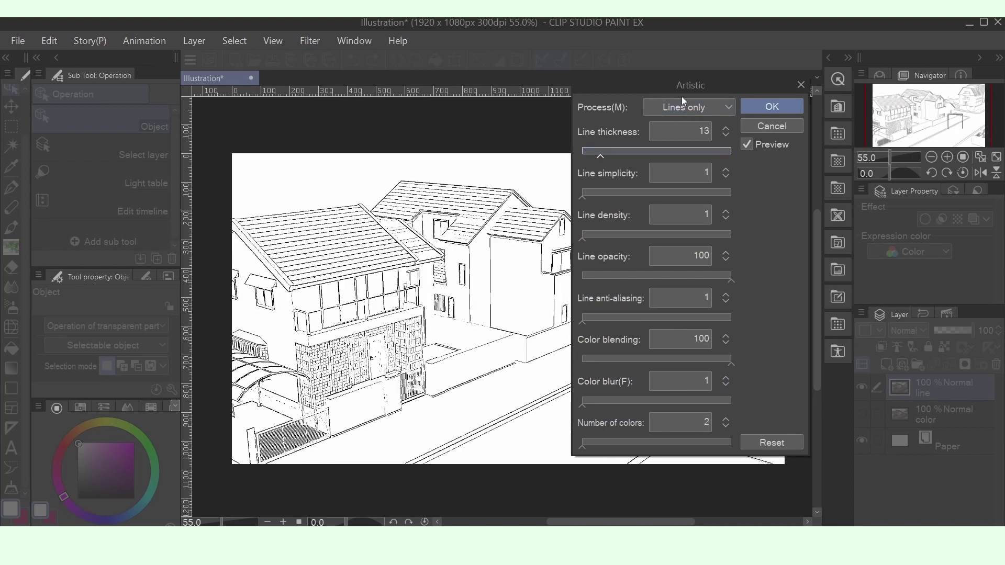
pyautogui.moveTo(704, 88); pyautogui.dragTo(848, 78)
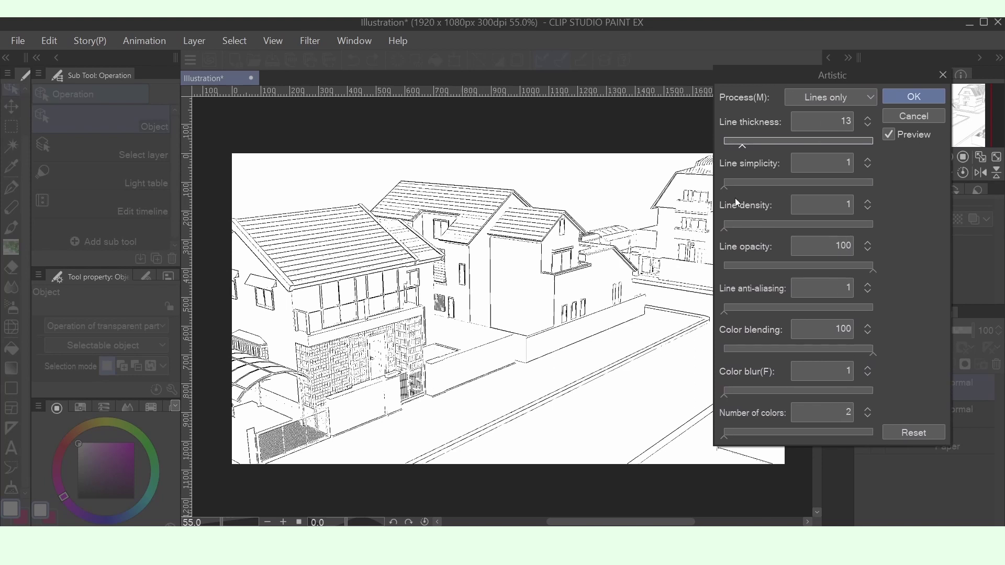
pyautogui.press('Return')
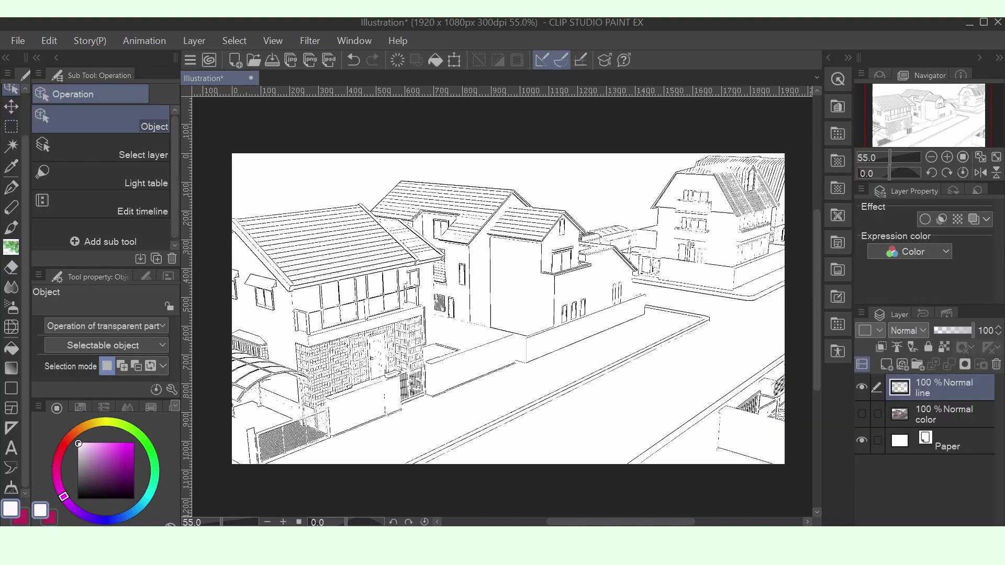
pyautogui.click(862, 413)
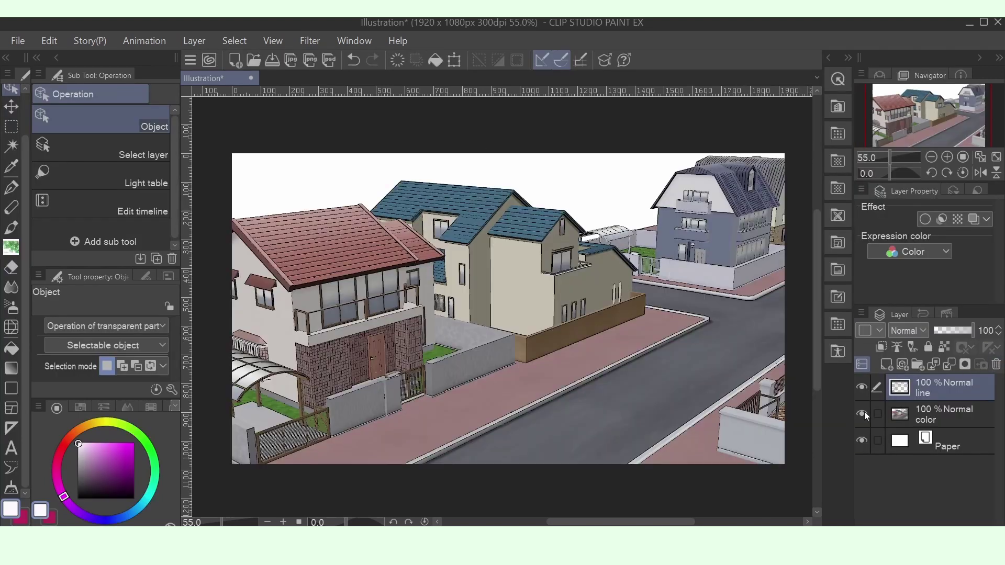
# Step: Duplicate the color layer and apply the Monochrome expression color to the copy with a color threshold of 106
pyautogui.click(943, 417)
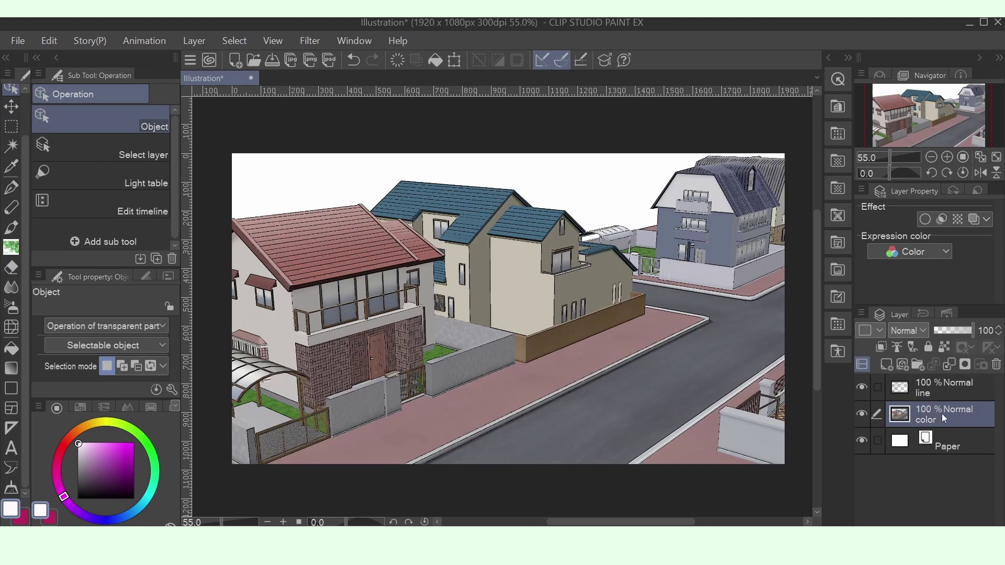
pyautogui.rightClick(941, 413)
pyautogui.click(896, 132)
pyautogui.click(932, 252)
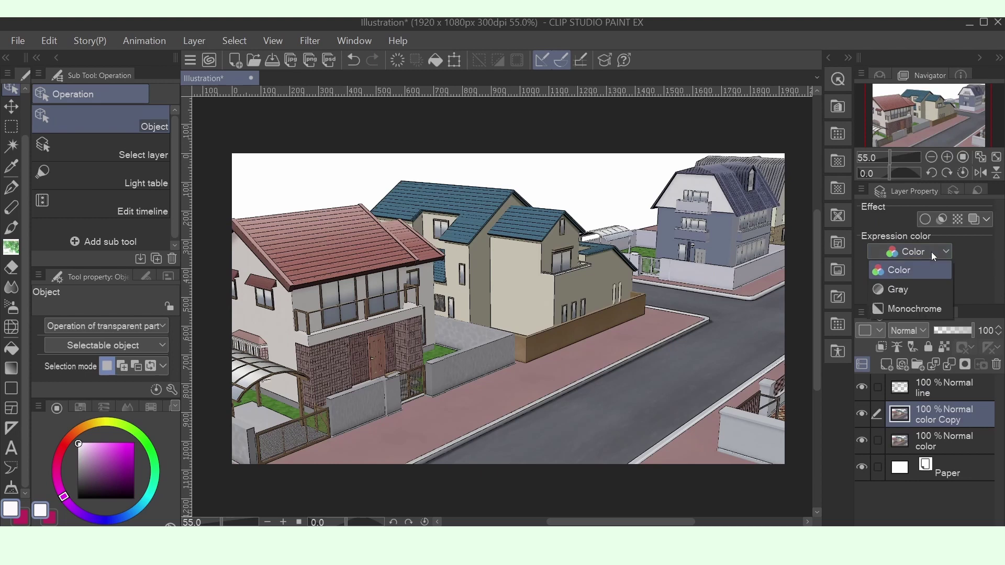
pyautogui.click(922, 308)
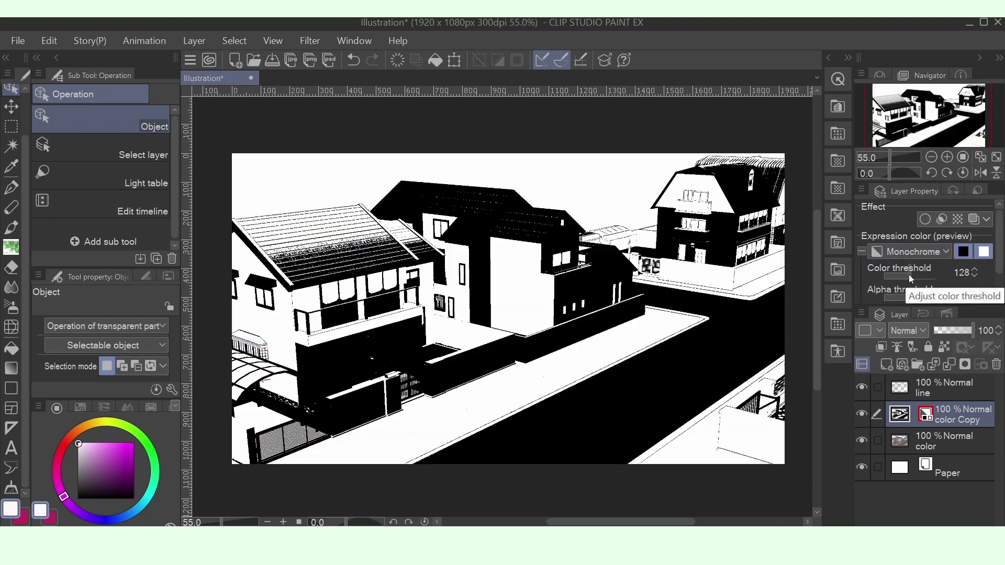
pyautogui.moveTo(909, 274); pyautogui.dragTo(906, 275)
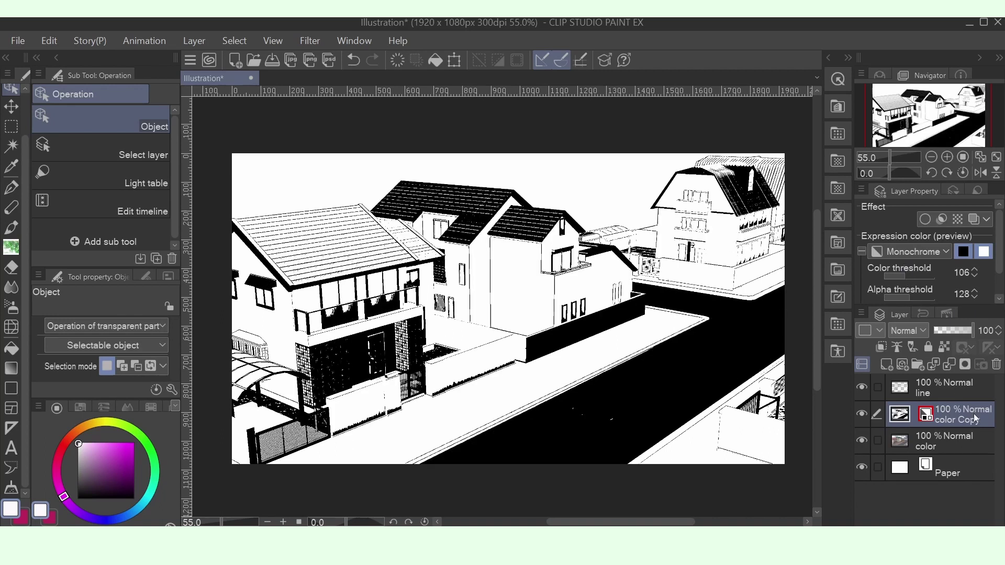
pyautogui.moveTo(1001, 268); pyautogui.dragTo(1003, 291)
pyautogui.click(966, 296)
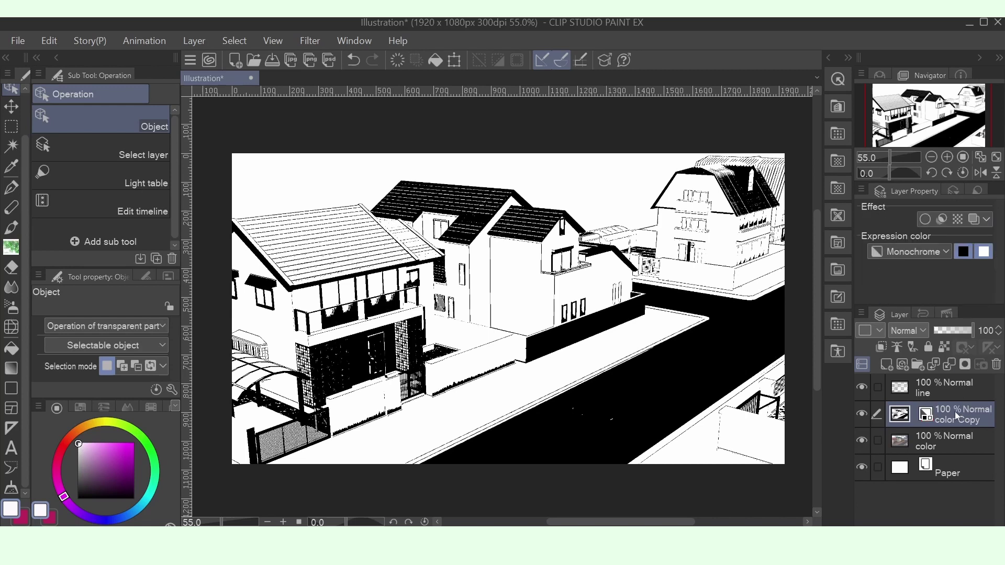
# Step: Convert the brightness of the monochrome color Copy layer to opacity so only its black areas cover the color layer
pyautogui.rightClick(954, 411)
pyautogui.press('Escape')
pyautogui.click(50, 41)
pyautogui.click(166, 340)
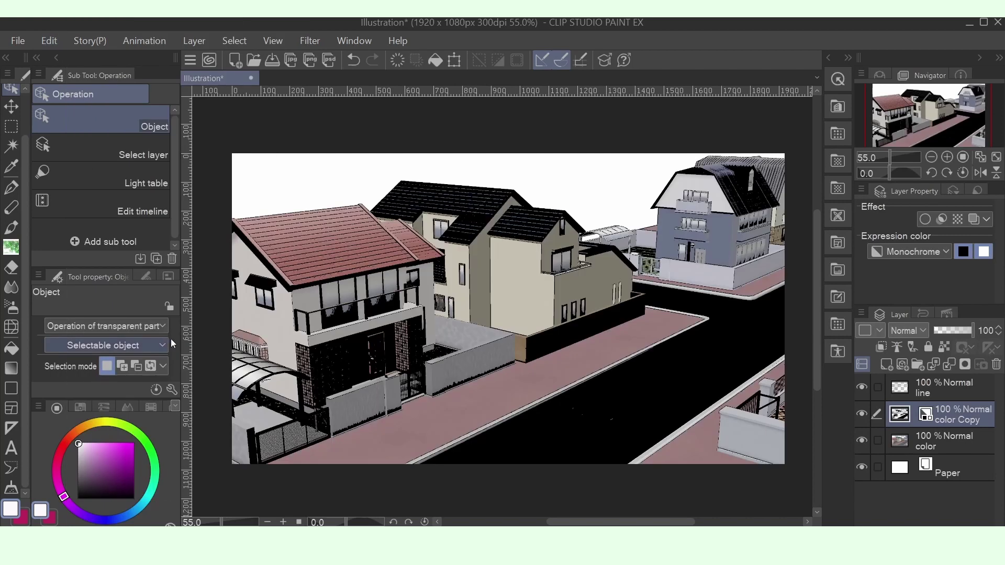
pyautogui.click(964, 442)
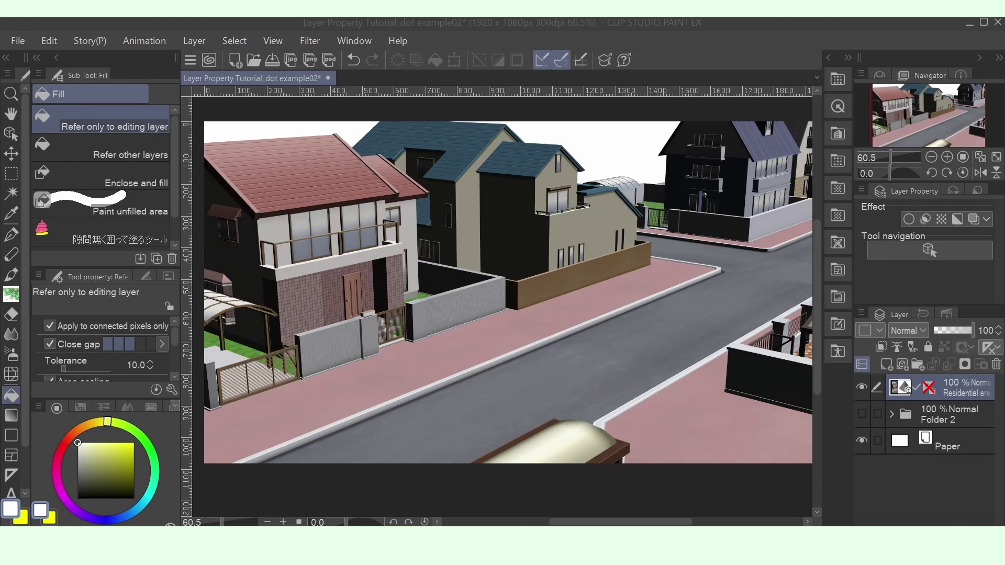
# Step: Open the Convert to lines and tones settings for the 3D Residential area layer and move the dialog off the preview
pyautogui.rightClick(952, 388)
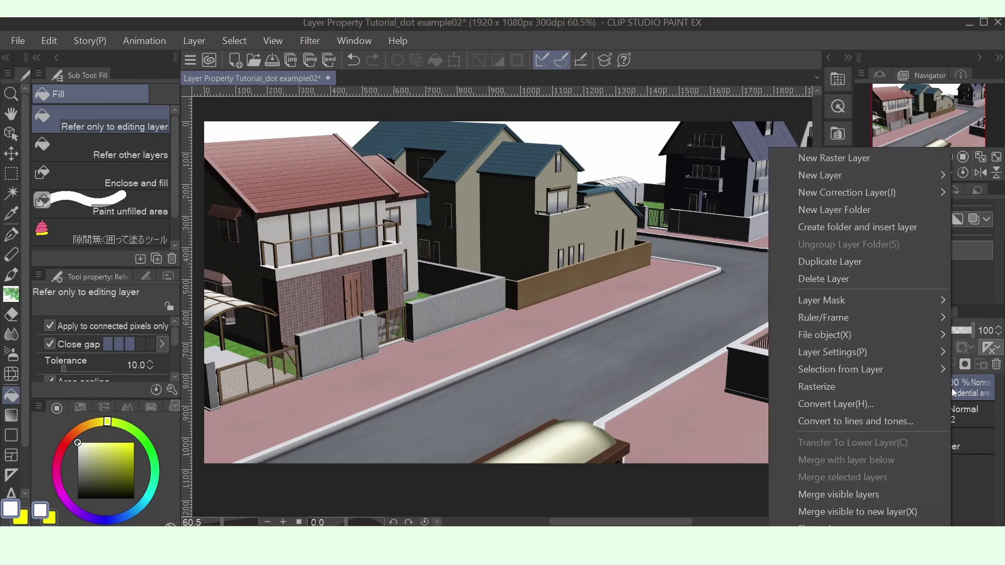
pyautogui.click(901, 420)
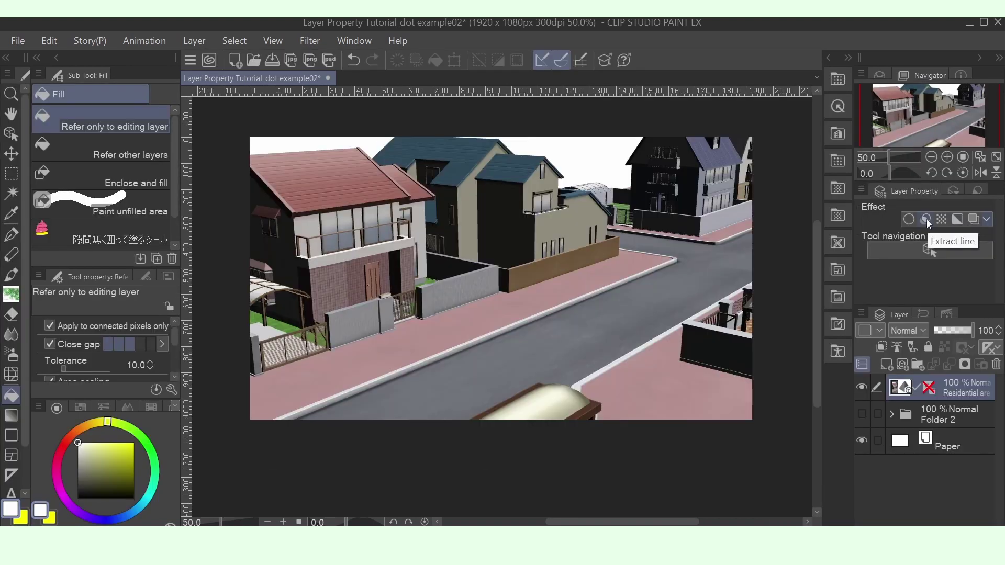
pyautogui.click(926, 220)
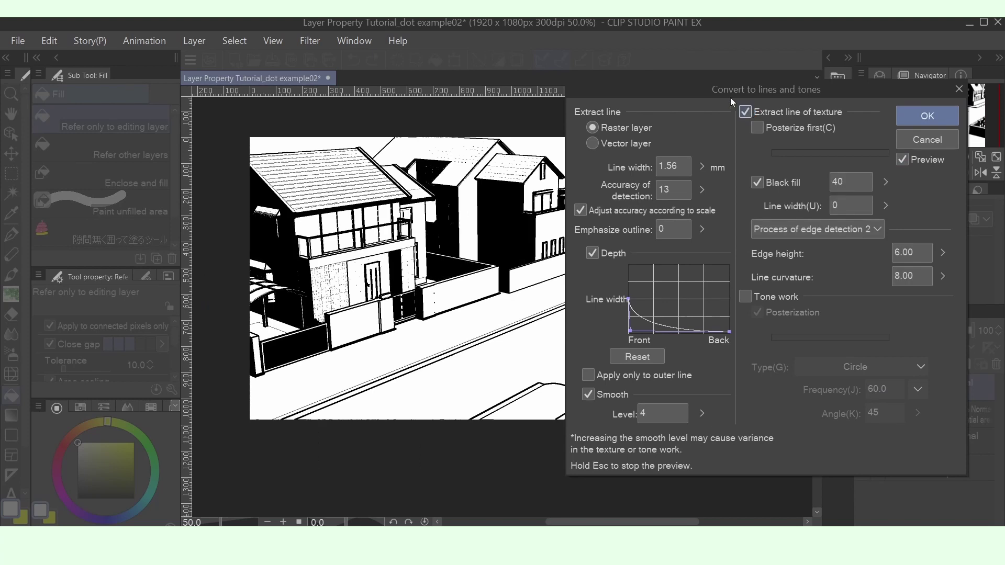
pyautogui.moveTo(730, 91); pyautogui.dragTo(778, 89)
# Step: Try toggling the Apply only to outer line, Depth and Adjust accuracy according to scale options of the line extraction
pyautogui.click(636, 374)
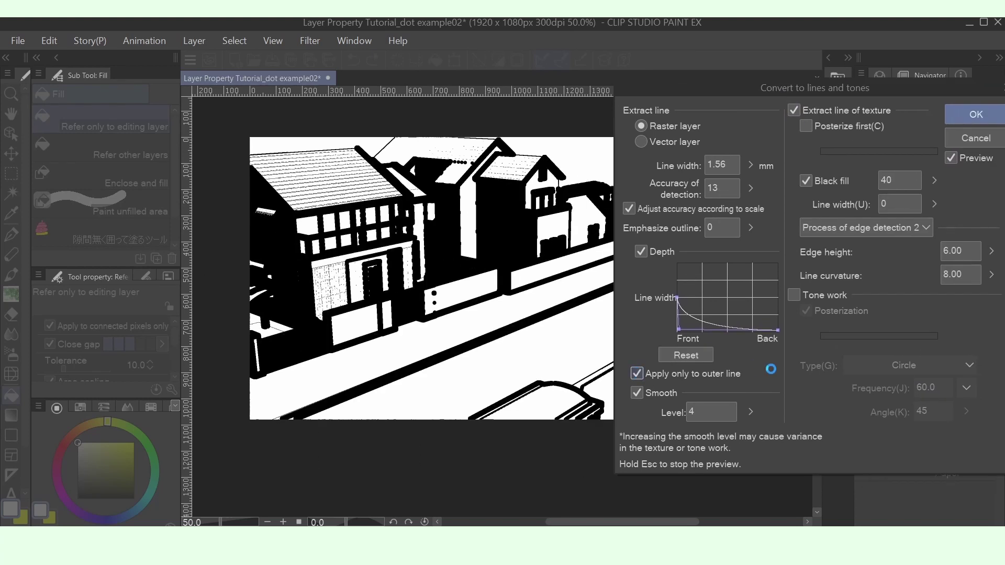
pyautogui.click(640, 252)
pyautogui.click(641, 251)
pyautogui.click(629, 209)
pyautogui.click(629, 208)
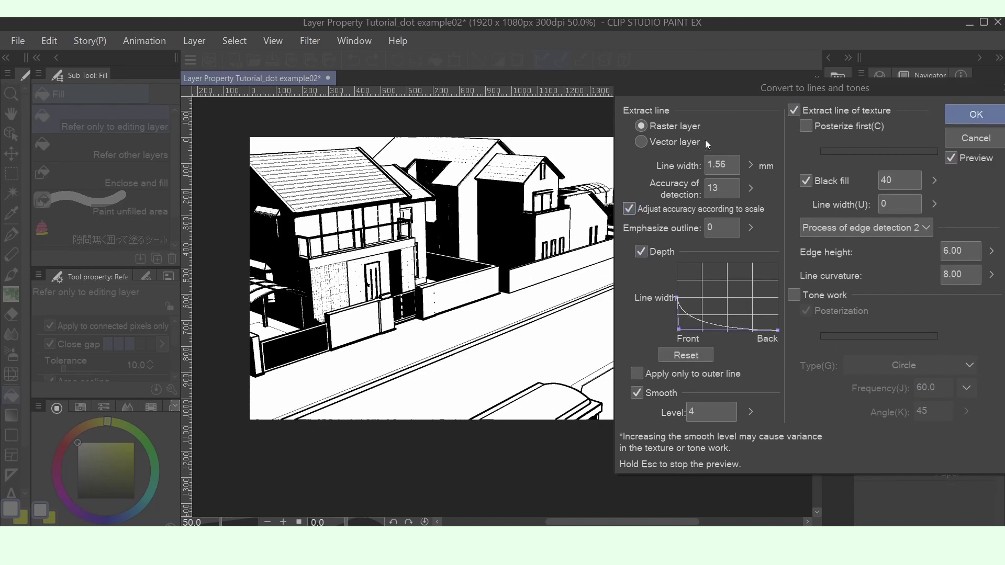
# Step: Set the extracted line width to 0.17 mm and the accuracy of detection to 36
pyautogui.moveTo(750, 165); pyautogui.dragTo(752, 179)
pyautogui.click(751, 188)
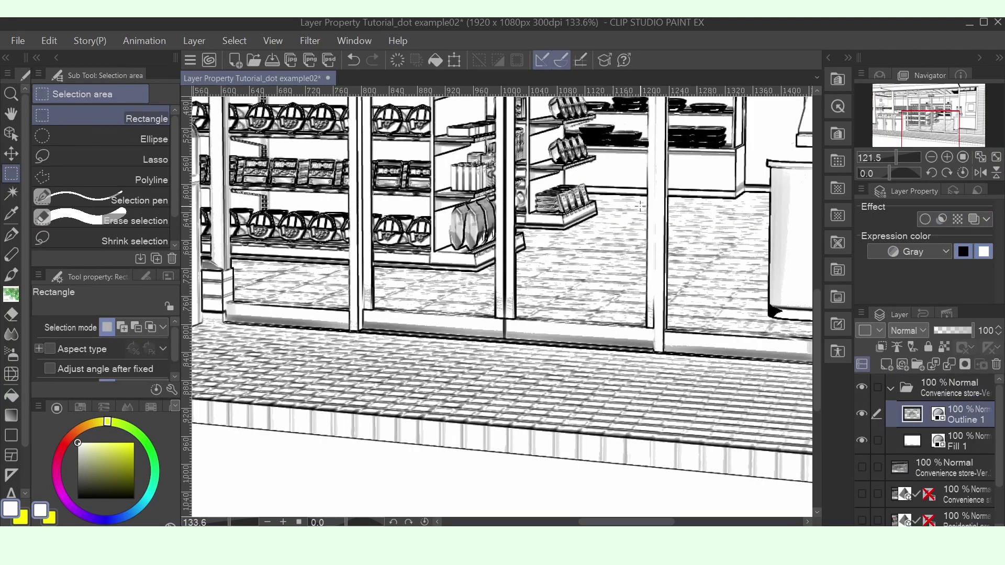
# Step: Apply the Remove dust filter to the convenience store's Outline 1 layer with dust size 3.56, removing dust from transparency
pyautogui.scroll(3, 639, 206)
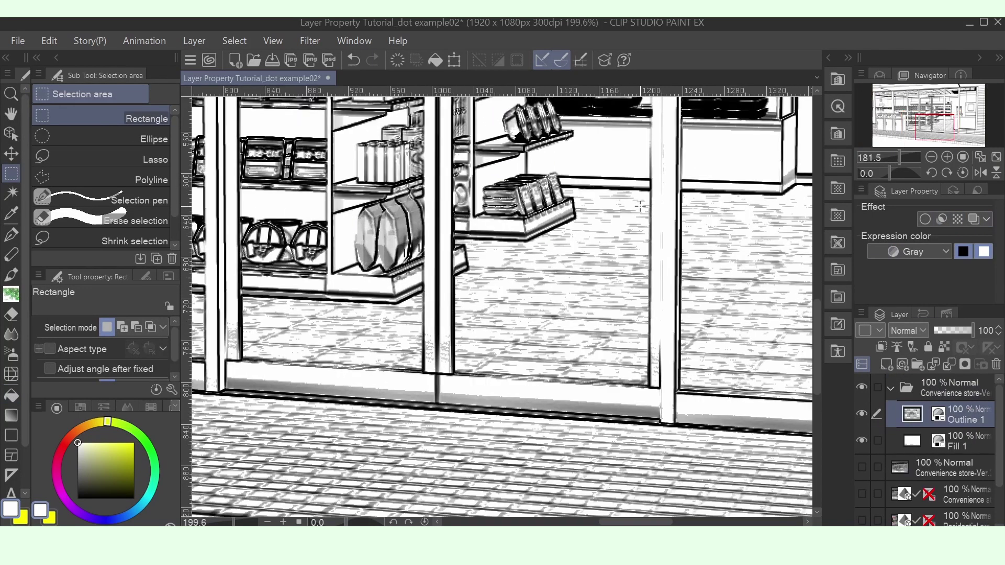
pyautogui.click(318, 41)
pyautogui.moveTo(334, 72)
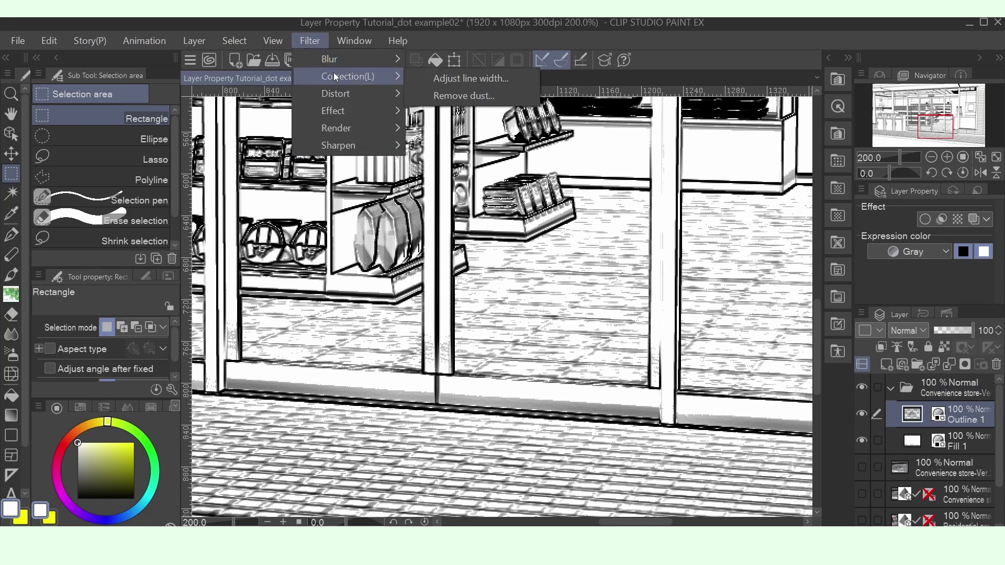
pyautogui.click(460, 92)
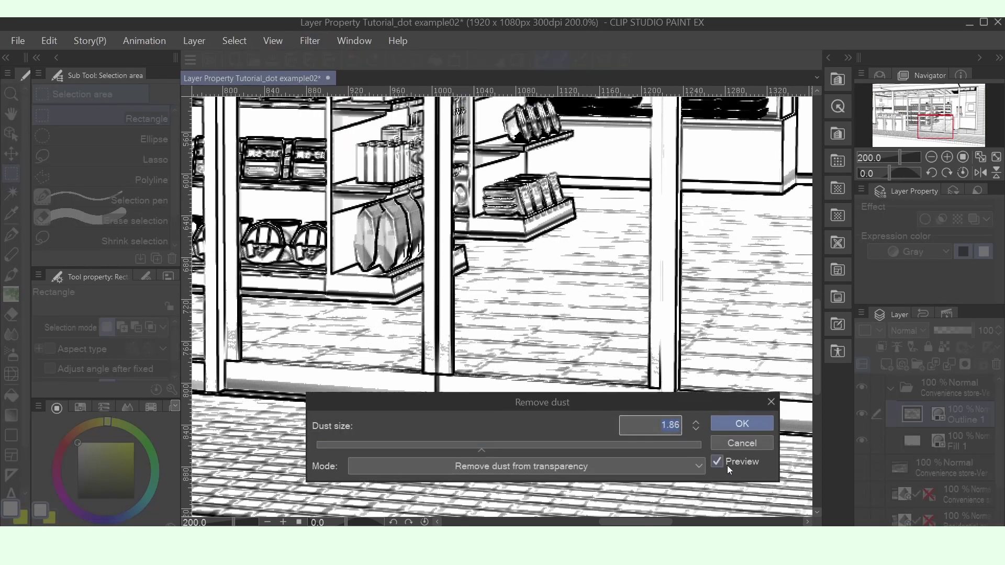
pyautogui.moveTo(481, 449); pyautogui.dragTo(602, 452)
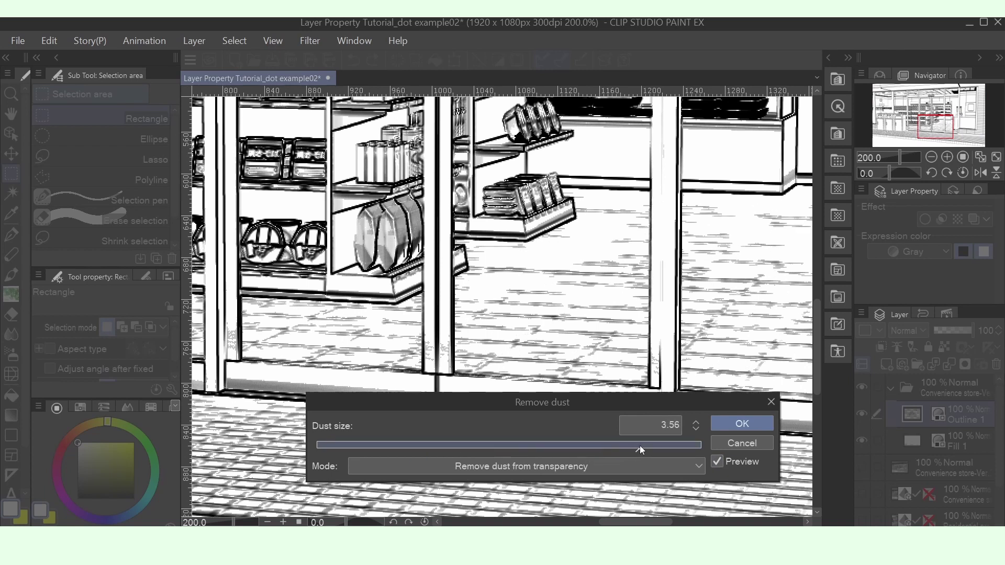
pyautogui.click(742, 423)
pyautogui.scroll(-4, 565, 272)
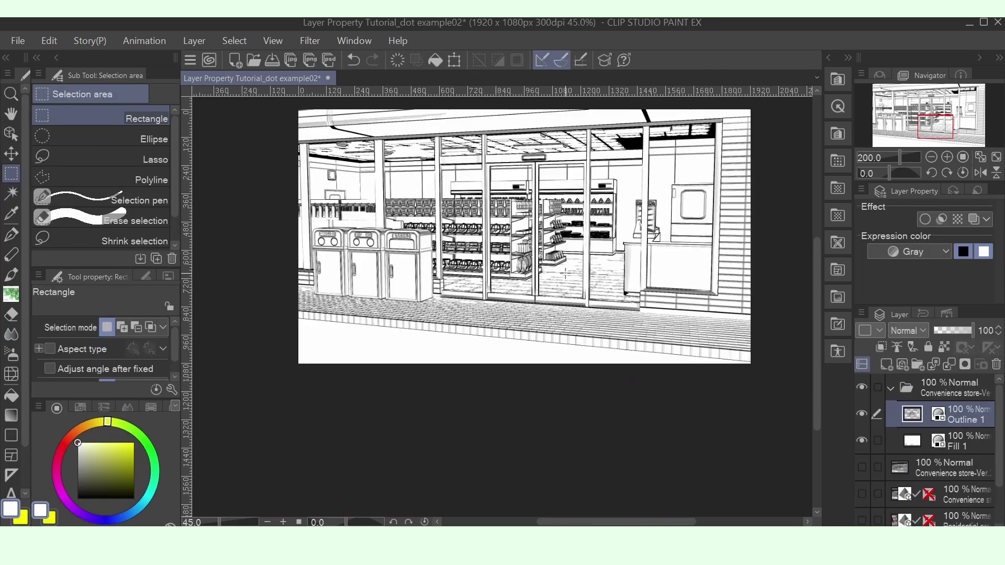
# Step: Open the Adjust line width filter for the convenience store's Outline 1 layer and set its process to Narrow
pyautogui.scroll(3, 566, 272)
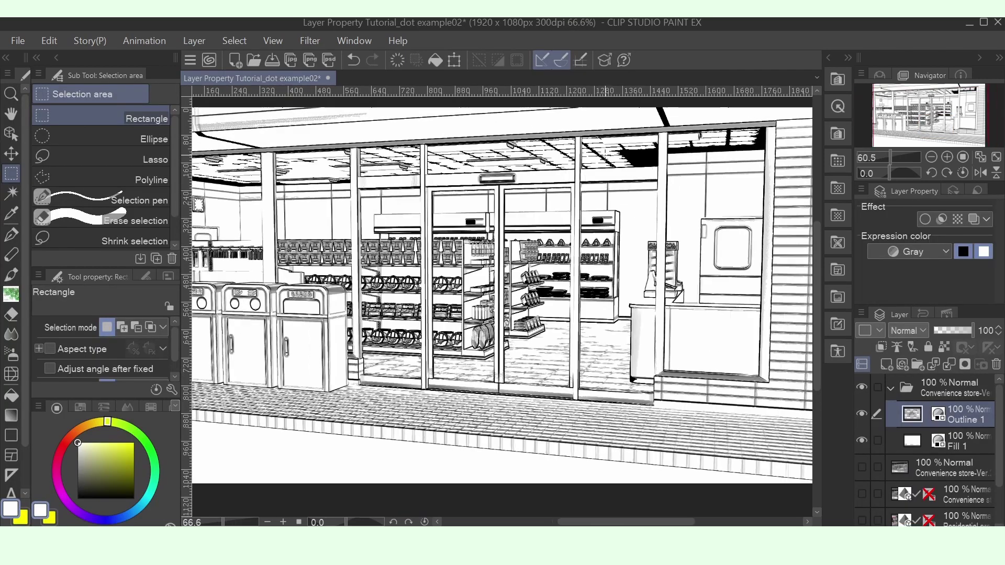
pyautogui.scroll(-1, 581, 157)
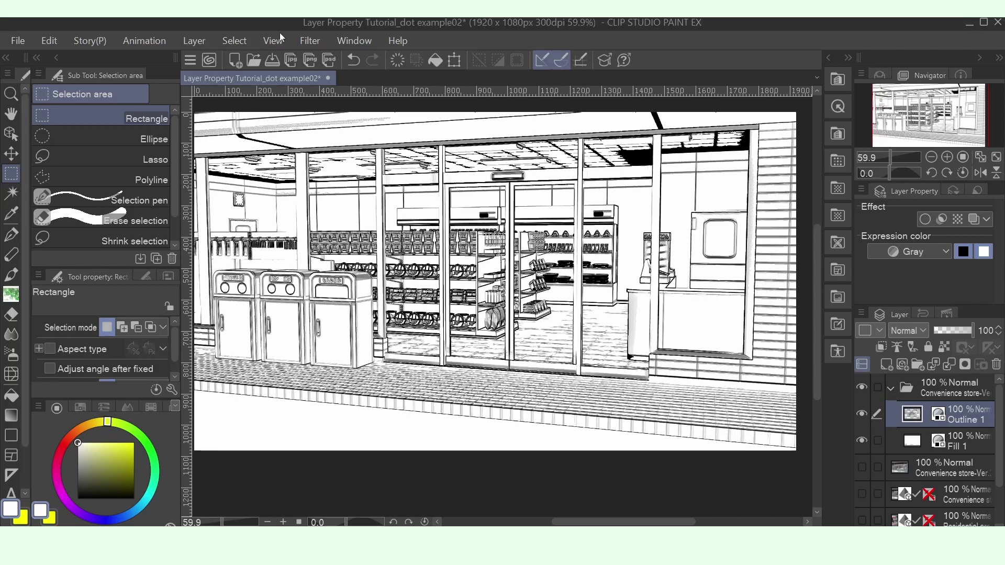
pyautogui.click(312, 41)
pyautogui.moveTo(356, 76)
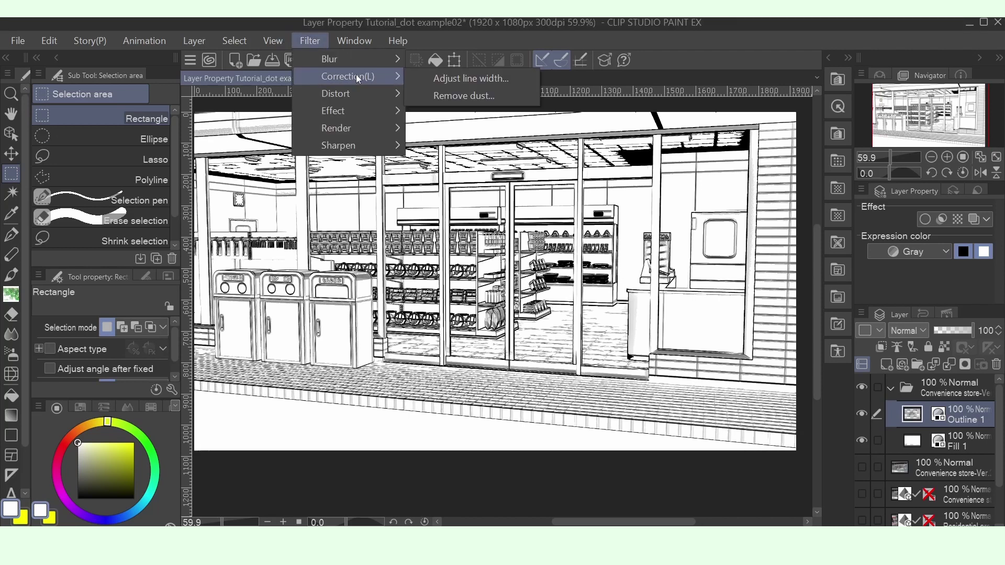
pyautogui.click(467, 78)
pyautogui.moveTo(408, 510); pyautogui.dragTo(251, 513)
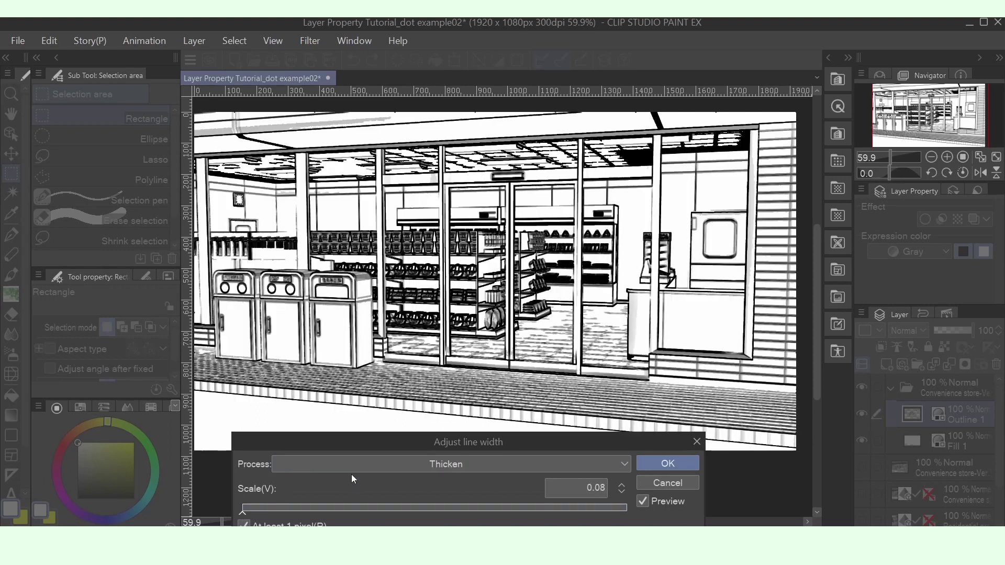
pyautogui.click(361, 466)
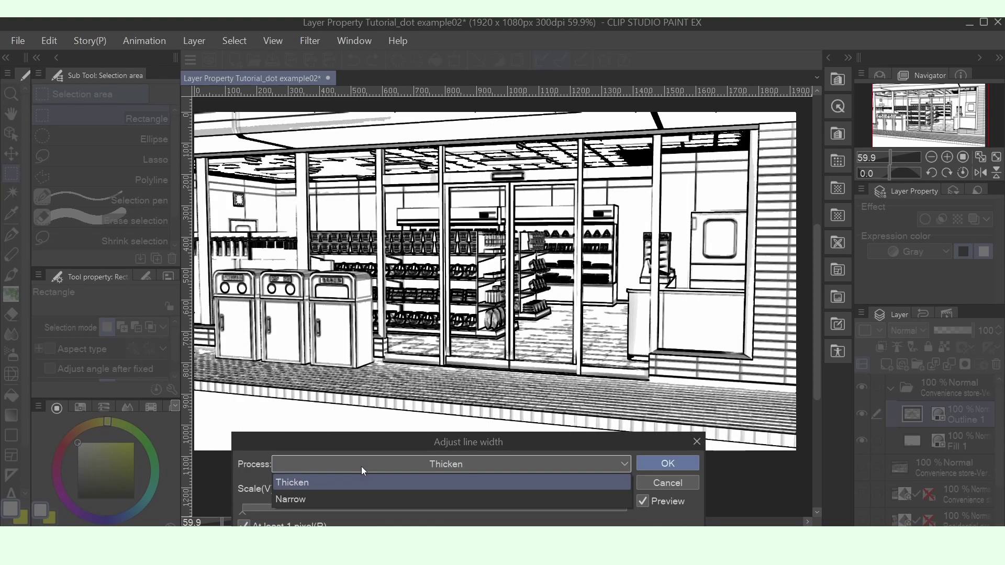
pyautogui.click(329, 499)
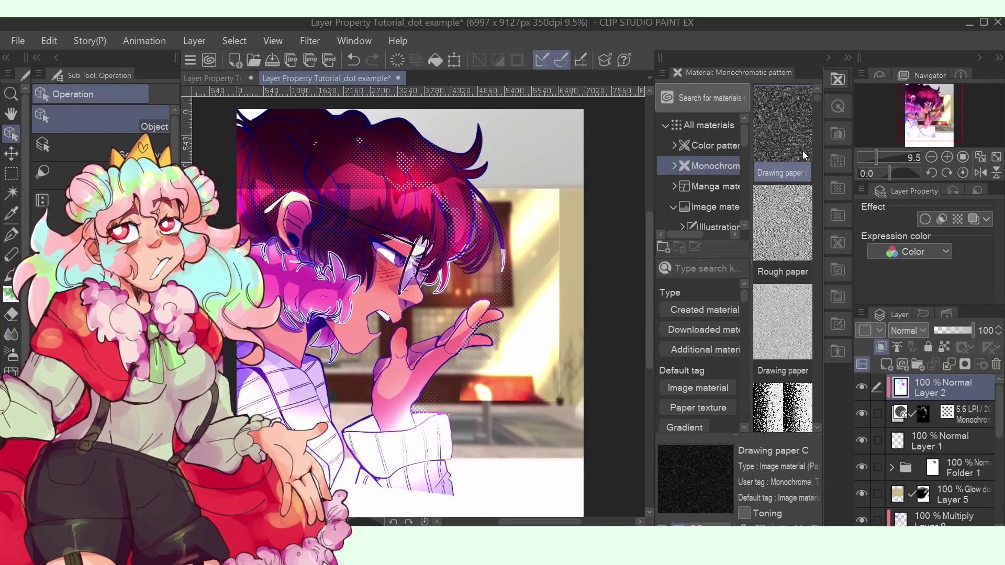
# Step: Add the Drawing paper C material as an overlay texture at strength 42, placed under Layer 5 and clipped to the layers below
pyautogui.moveTo(793, 144)
pyautogui.mouseDown()
pyautogui.moveTo(442, 285)
pyautogui.moveTo(439, 316)
pyautogui.mouseUp()
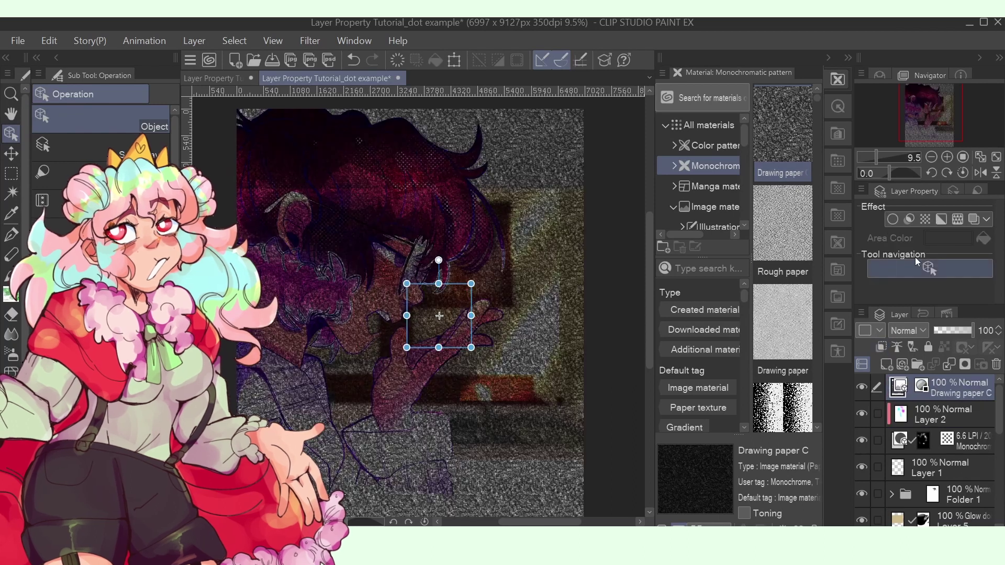
pyautogui.click(957, 220)
pyautogui.moveTo(886, 263)
pyautogui.mouseDown()
pyautogui.moveTo(896, 262)
pyautogui.moveTo(886, 265)
pyautogui.mouseUp()
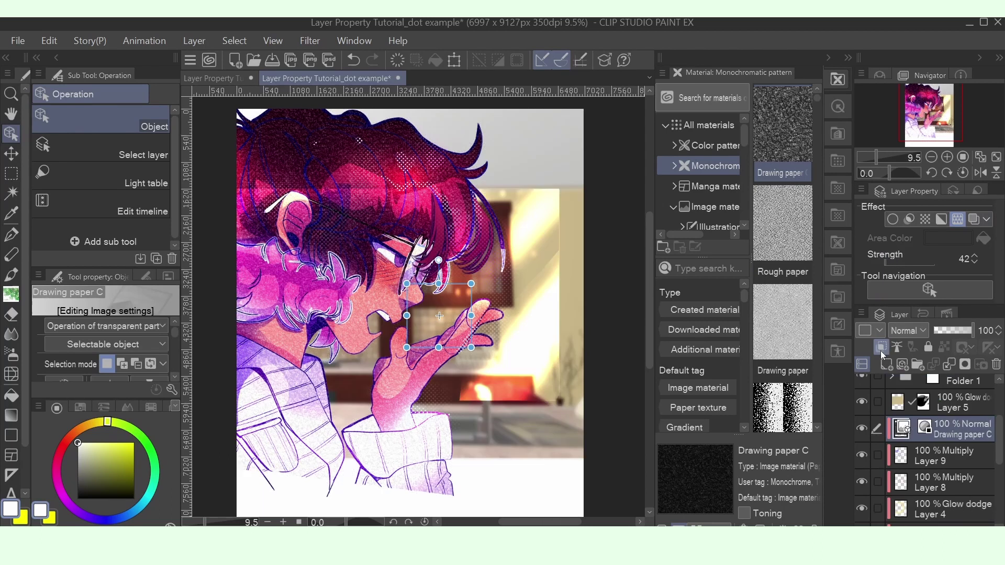
pyautogui.moveTo(420, 316); pyautogui.dragTo(446, 325)
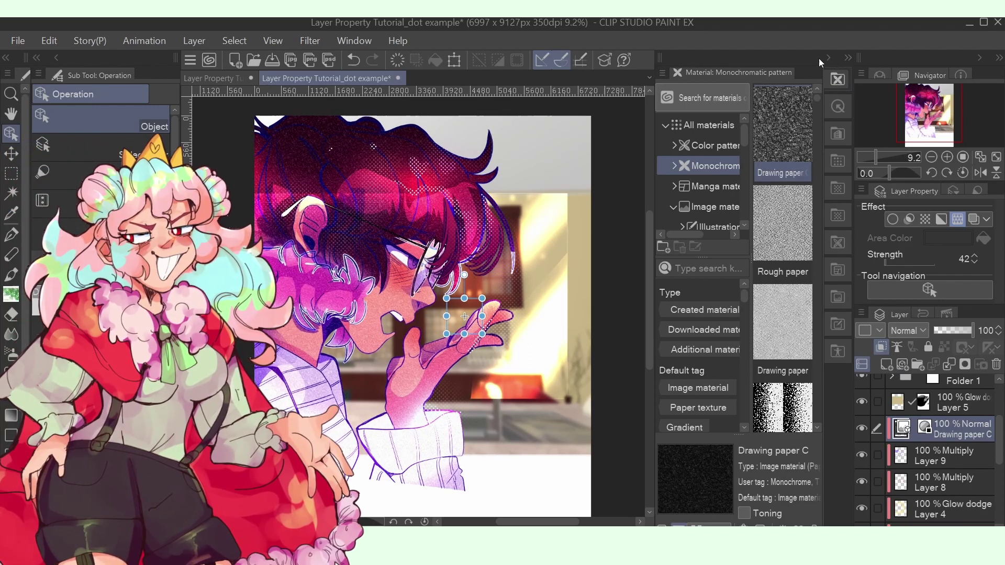
# Step: Collapse the material library, inspect the paper texture on the character, and select the Glow dodge Layer 5
pyautogui.click(826, 57)
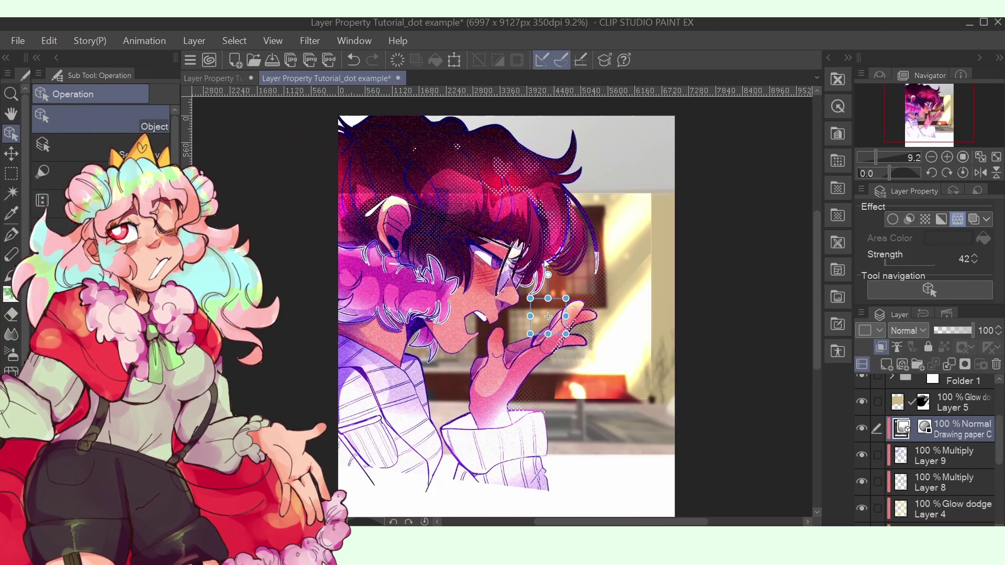
pyautogui.scroll(5, 512, 273)
pyautogui.scroll(-3, 511, 272)
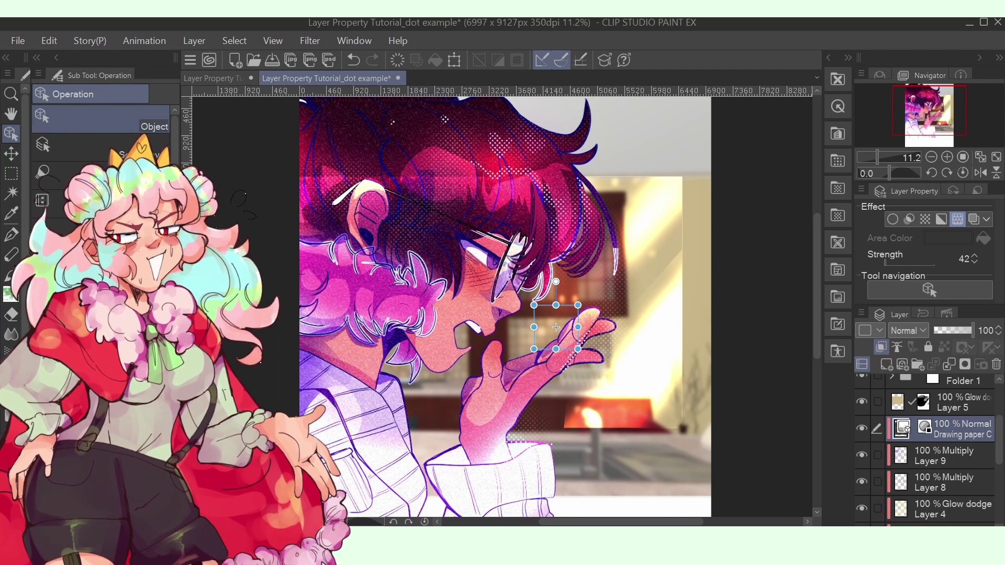
pyautogui.click(972, 404)
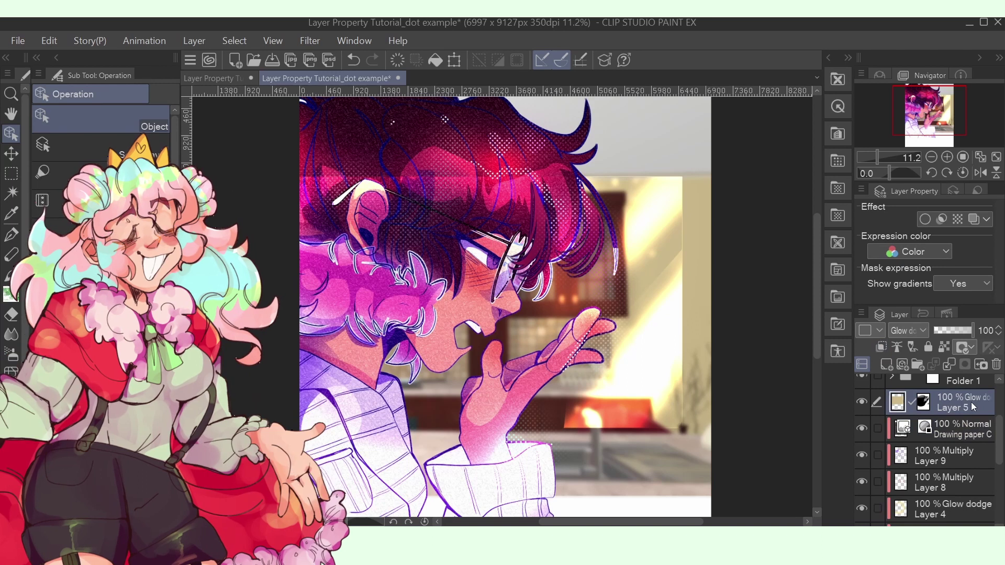